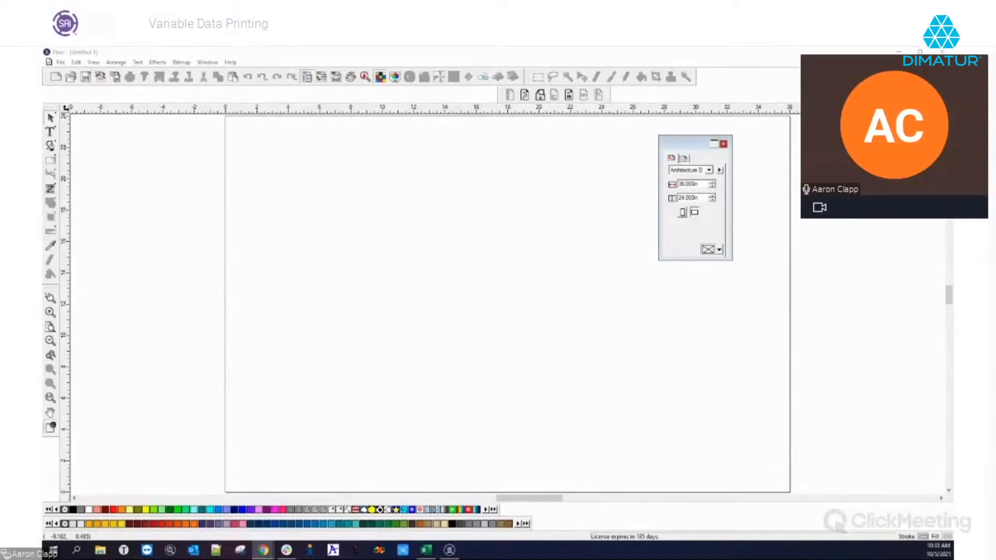
Move and enlarge the variable data spreadsheet over the page and select its email column C
left_click(114, 63)
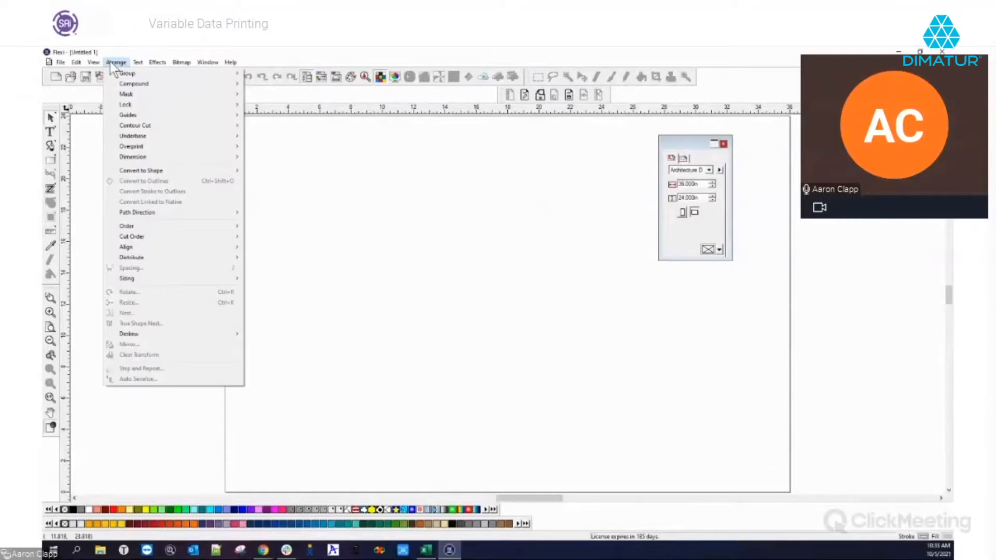
left_click(110, 62)
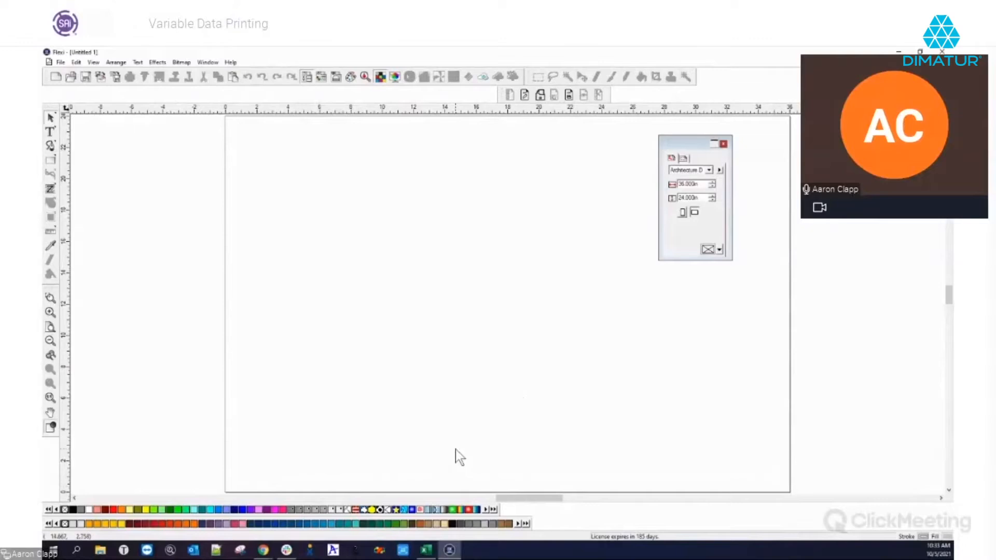
mouse_move(431, 556)
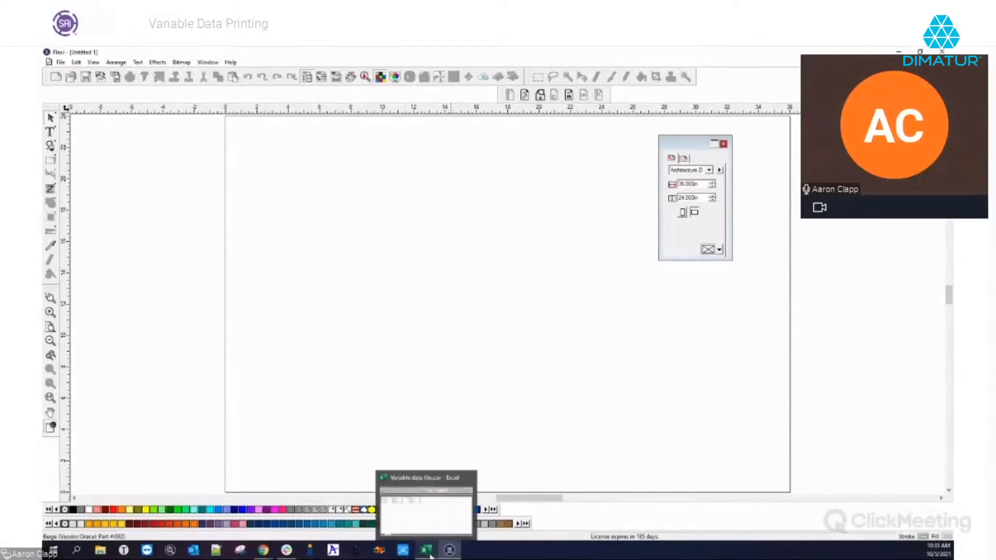
left_click(431, 554)
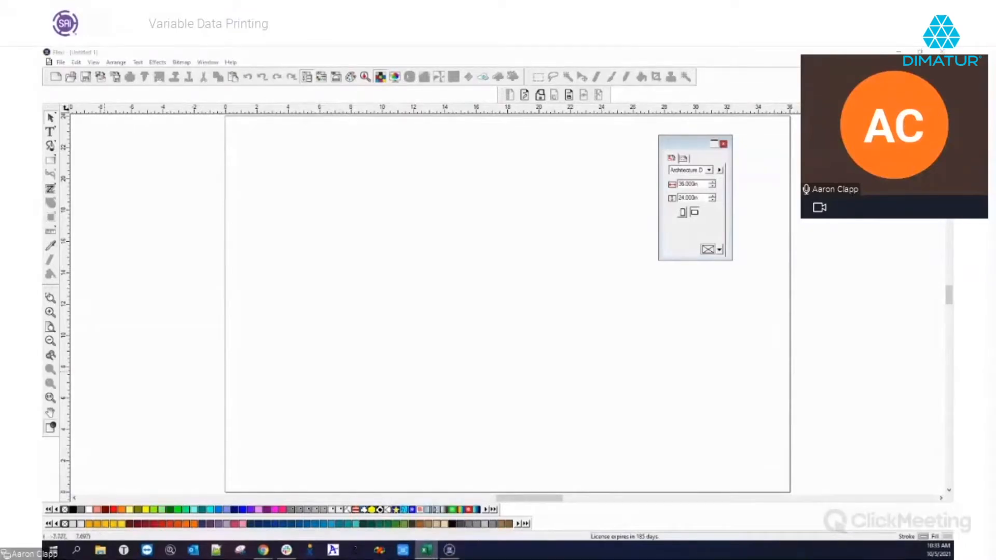
left_click_drag(184, 273, 377, 100)
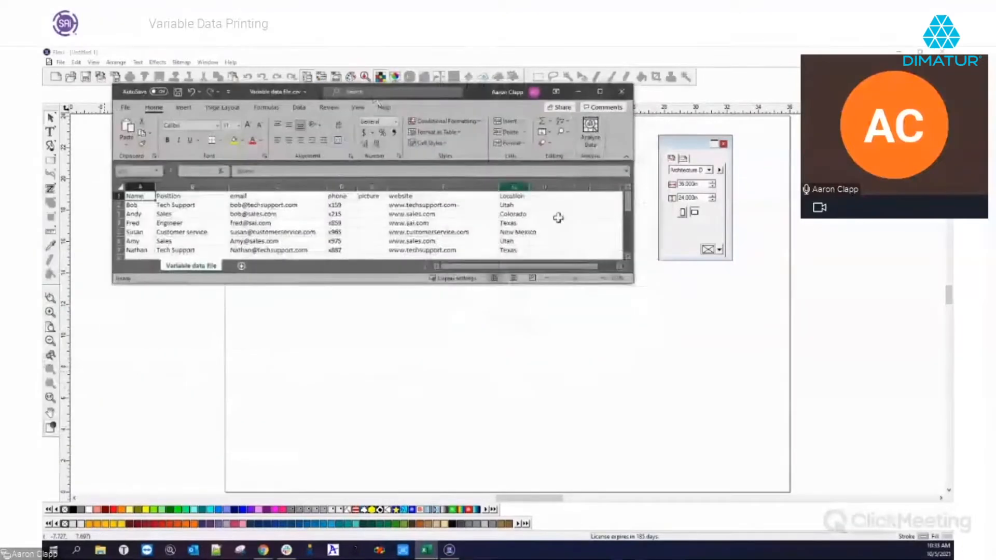
left_click_drag(637, 289, 740, 466)
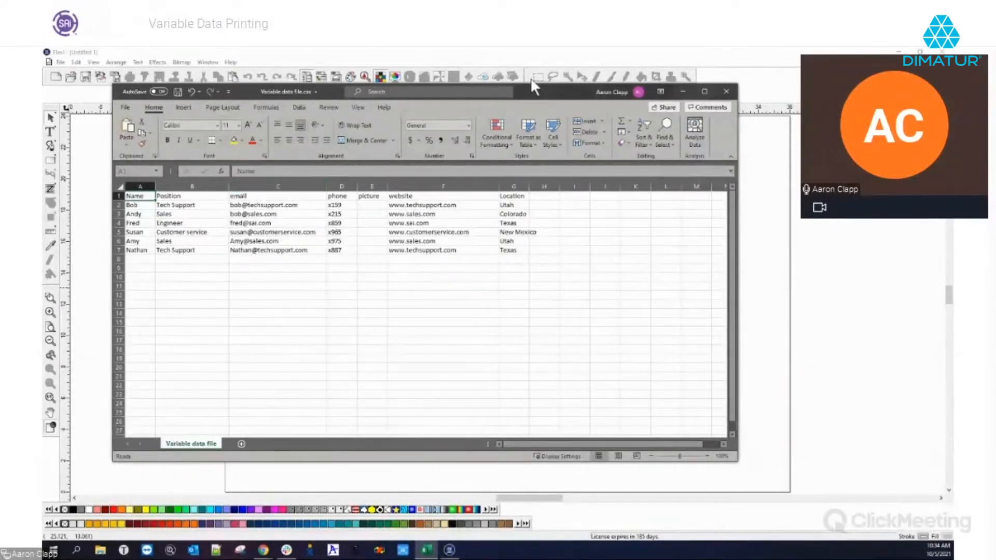
left_click_drag(537, 89, 609, 89)
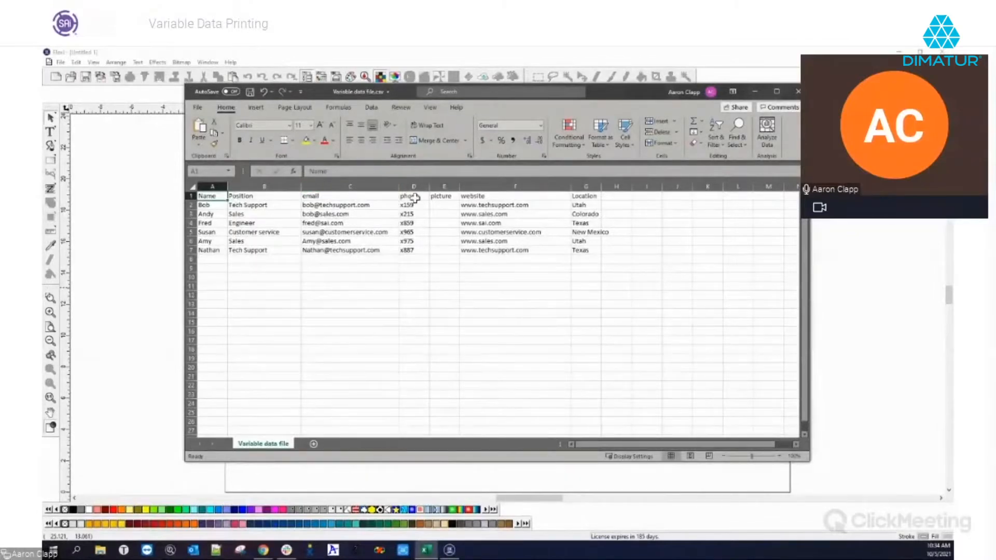
left_click(377, 182)
left_click(851, 231)
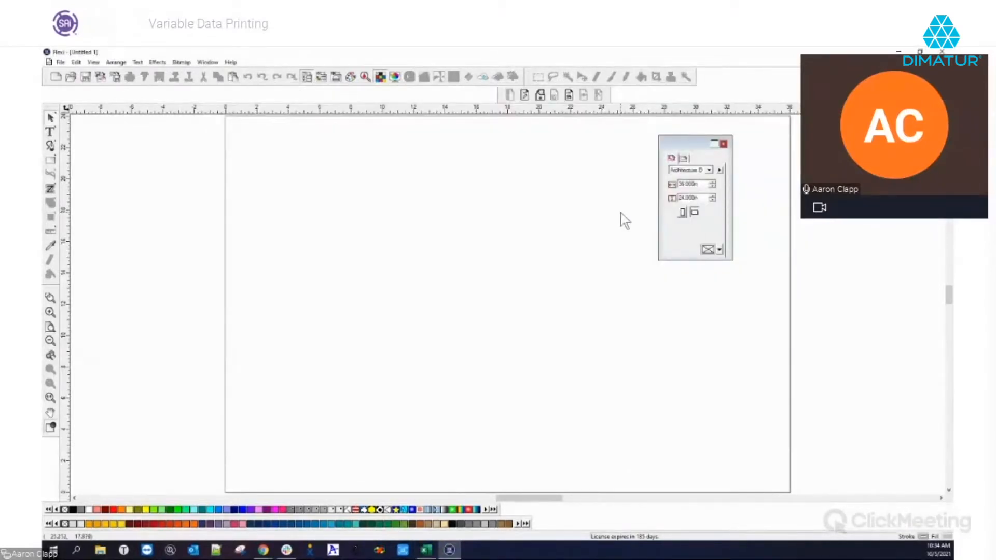
Make sure the Variable Data toolbar is turned on in the toolbar list
left_click(95, 62)
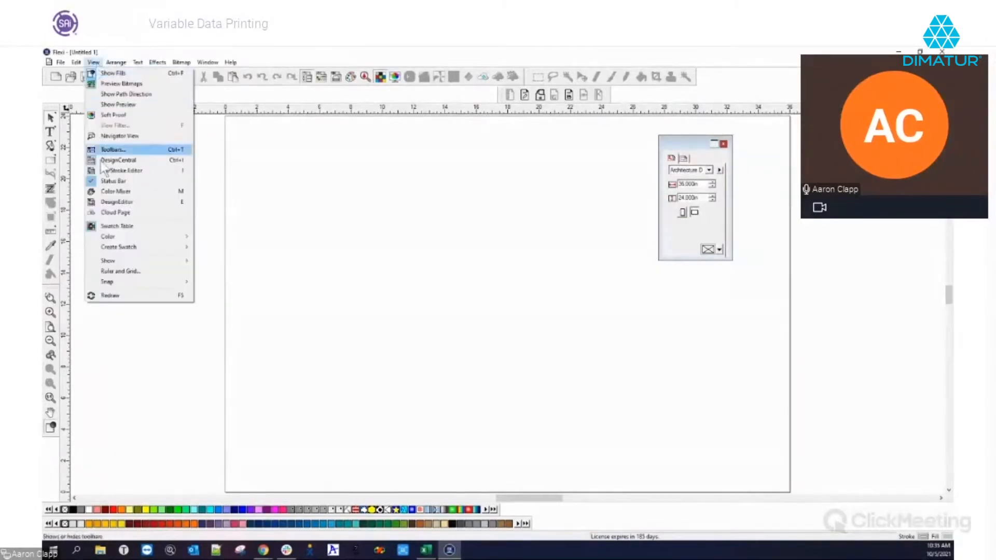
left_click(116, 151)
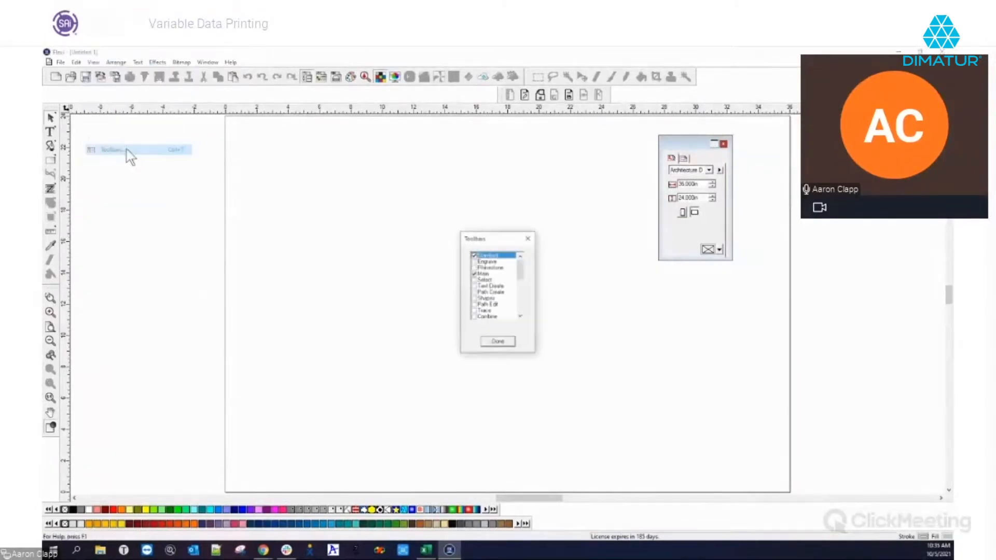
left_click_drag(521, 266, 521, 313)
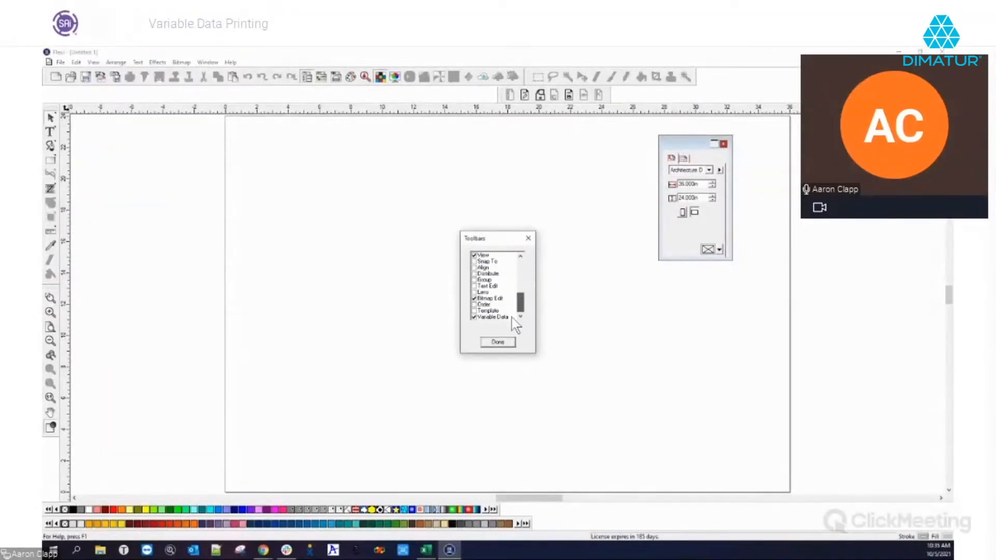
left_click(475, 318)
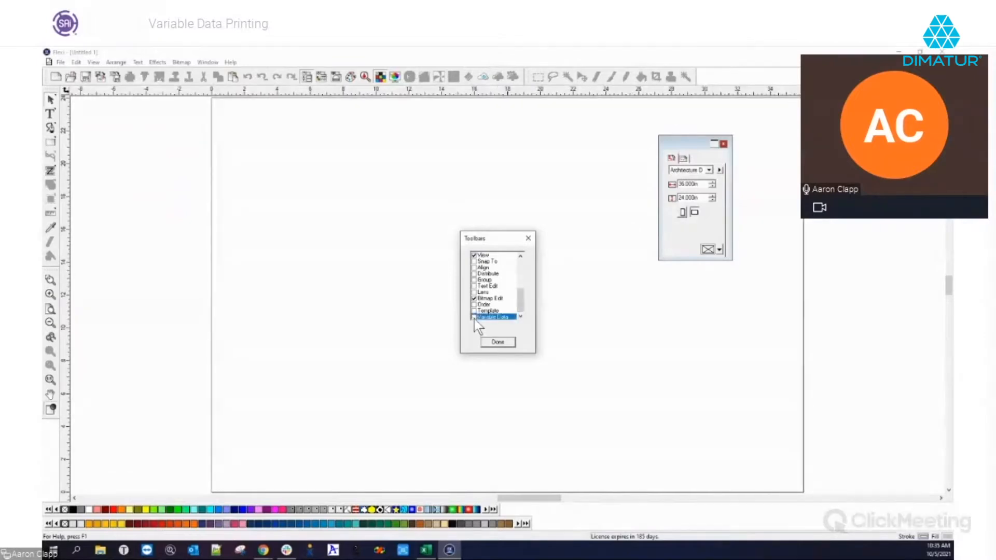
left_click(474, 318)
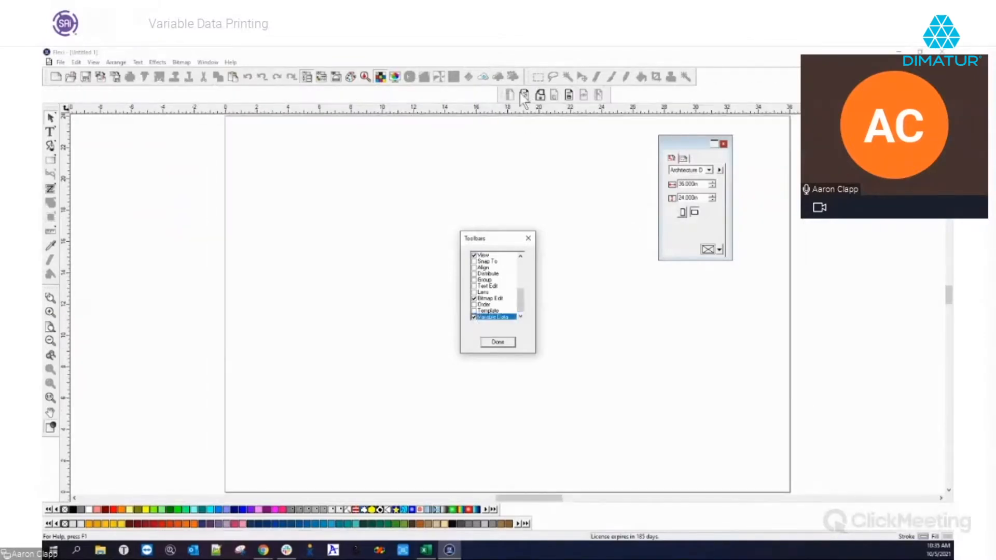
left_click(497, 343)
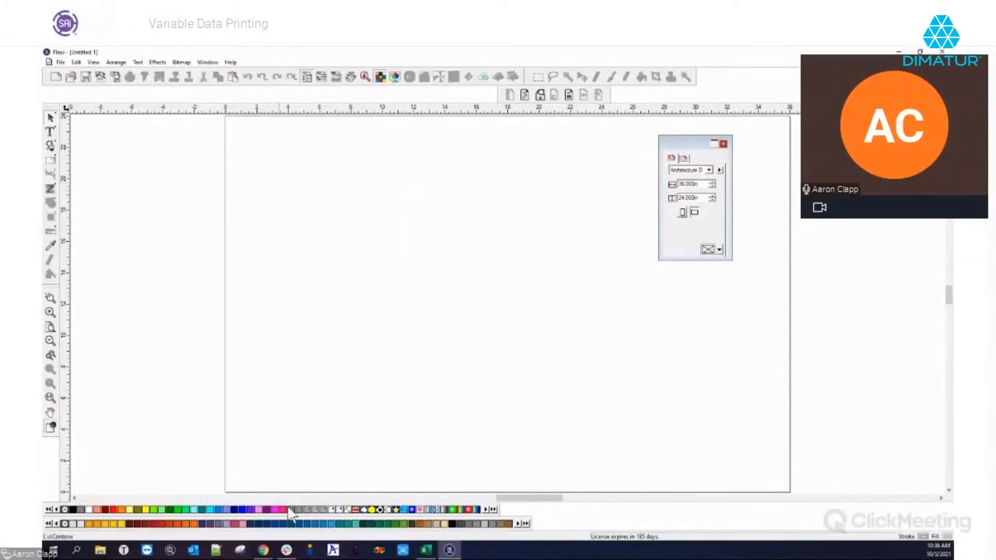
Draw a rectangle near the page's top-left and fill it blue
left_click(51, 162)
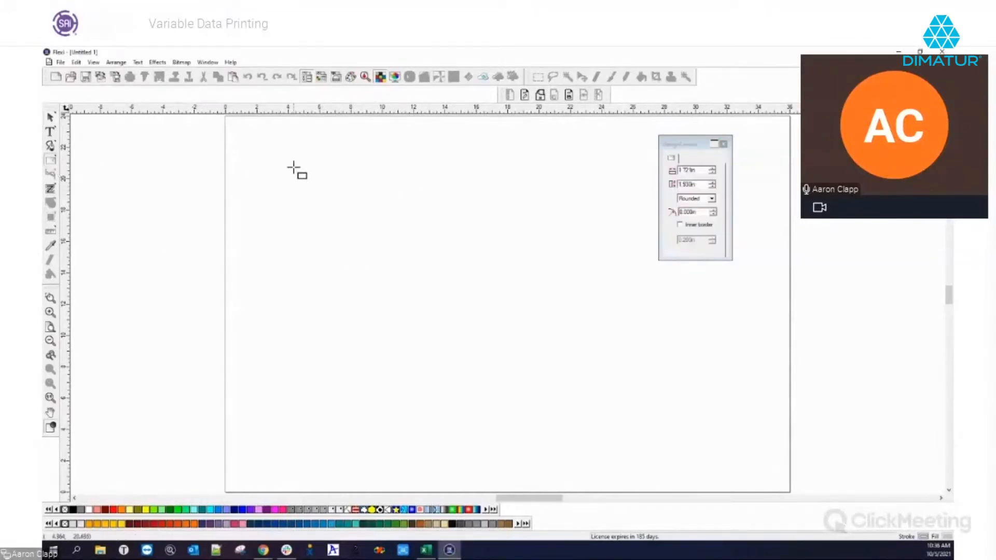
left_click_drag(247, 145, 380, 209)
right_click(456, 211)
left_click(481, 217)
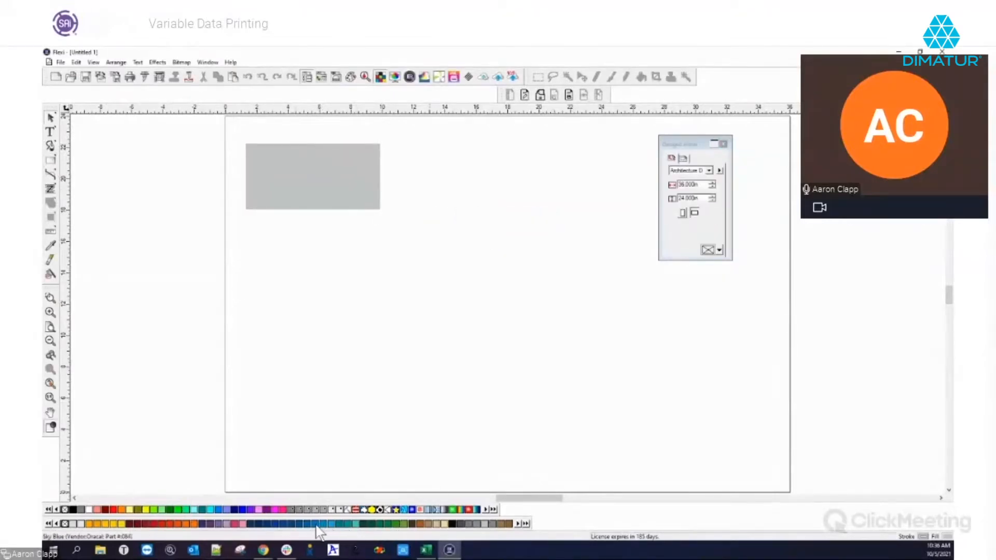
left_click(291, 179)
left_click(323, 523)
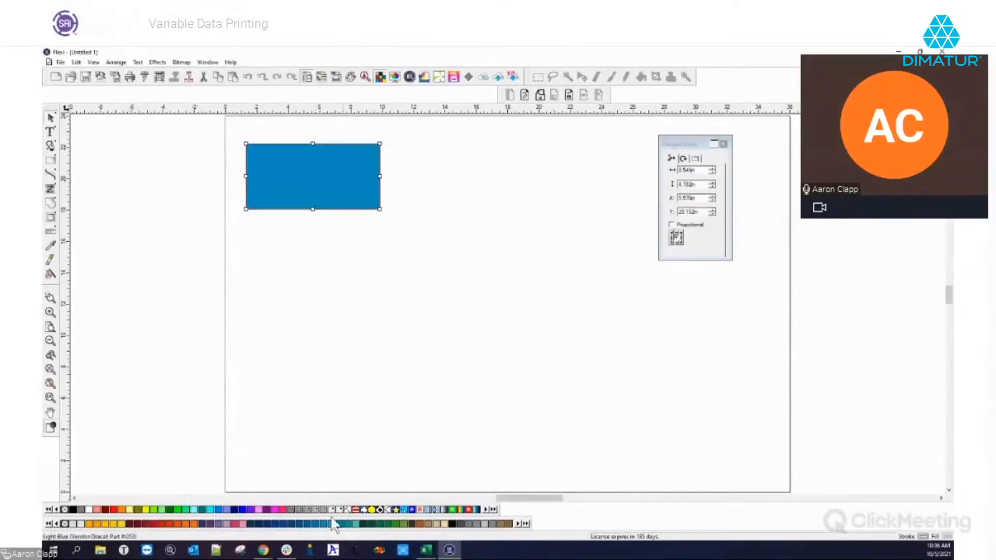
Size the rectangle to 10 in wide by 5 in tall and move it into the top-left corner
left_click(686, 170)
type("10")
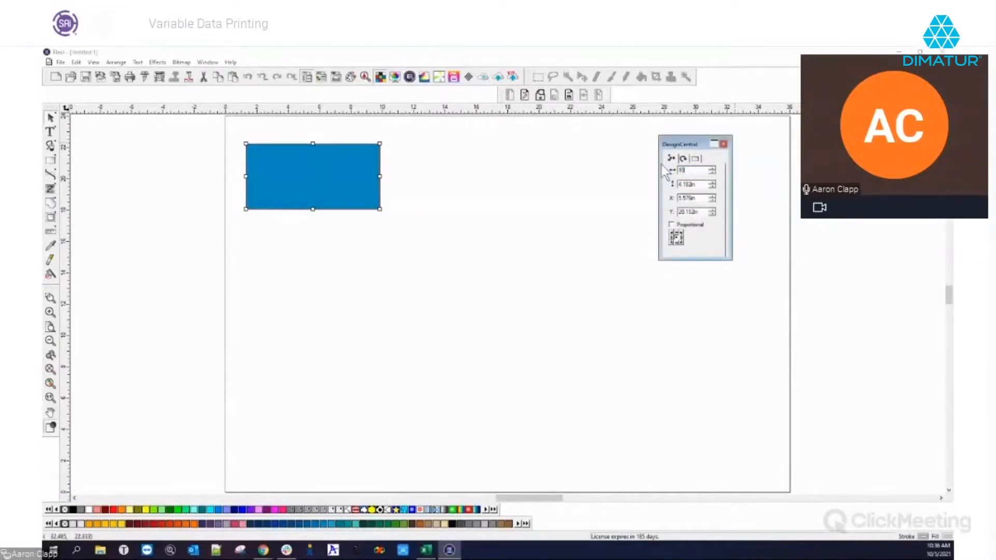
key("Tab")
type("5")
key("Tab")
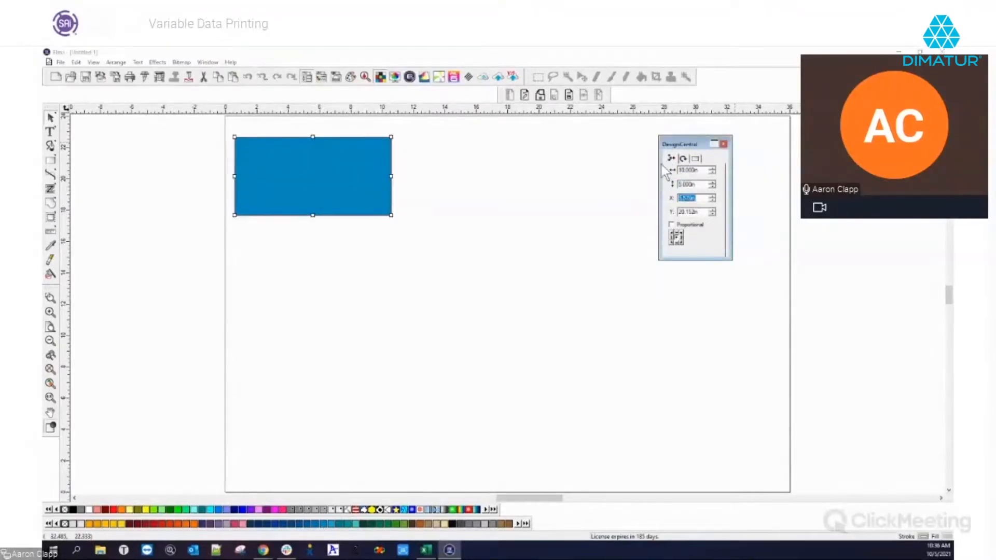
right_click(513, 225)
left_click(432, 237)
left_click(310, 181)
left_click_drag(310, 182, 304, 165)
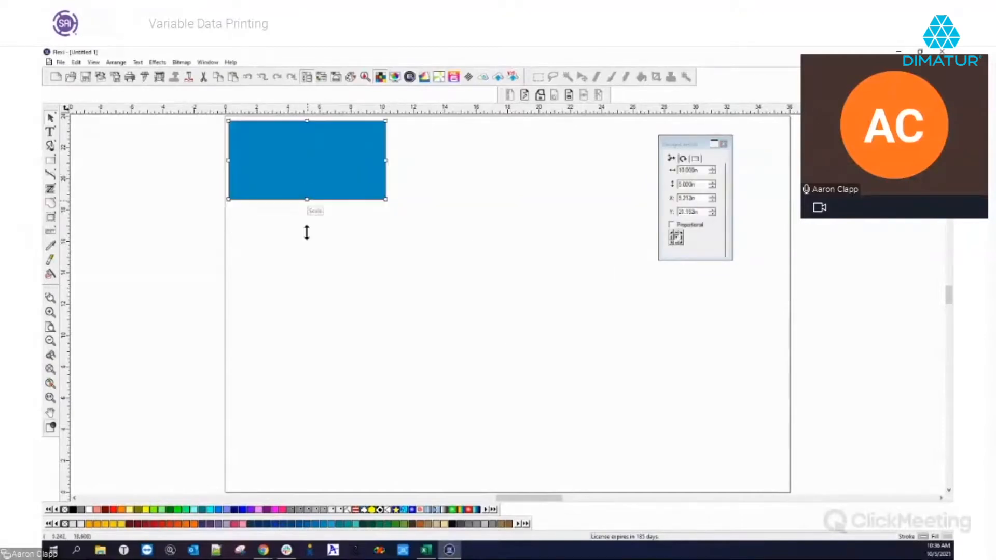
Place a text insertion point on the page below the rectangle
left_click(306, 234)
left_click(50, 132)
left_click(307, 248)
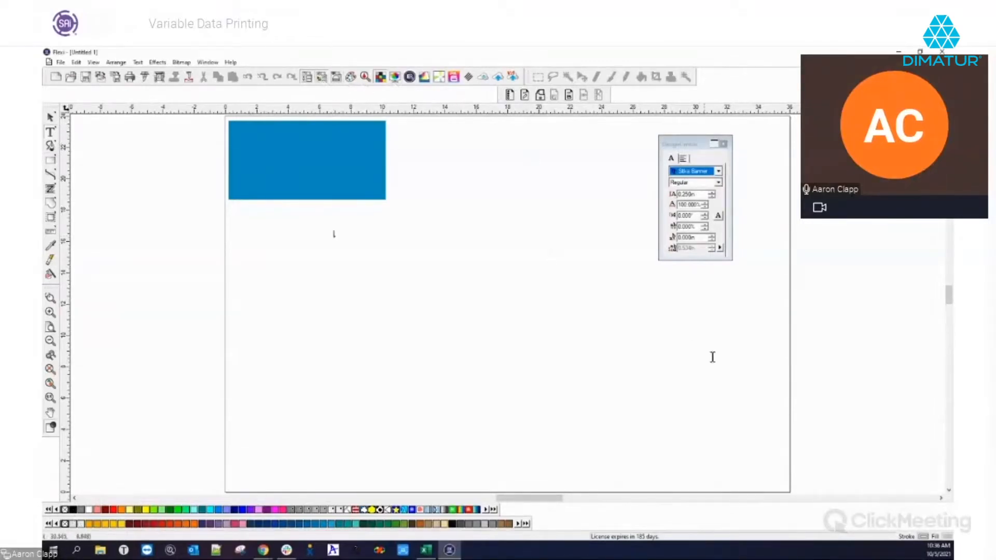
Dock the Fill/Stroke editor, choose black fill and set the text size to 1 in
mouse_move(837, 523)
left_mouse_down()
mouse_move(951, 227)
mouse_move(663, 279)
mouse_move(681, 277)
left_mouse_up()
left_click(692, 329)
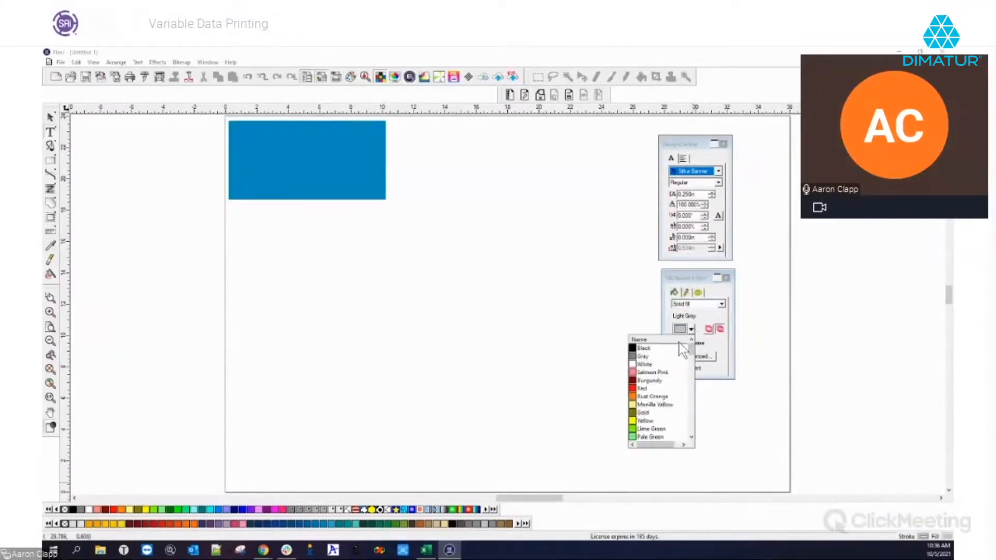
left_click(677, 350)
left_click(526, 271)
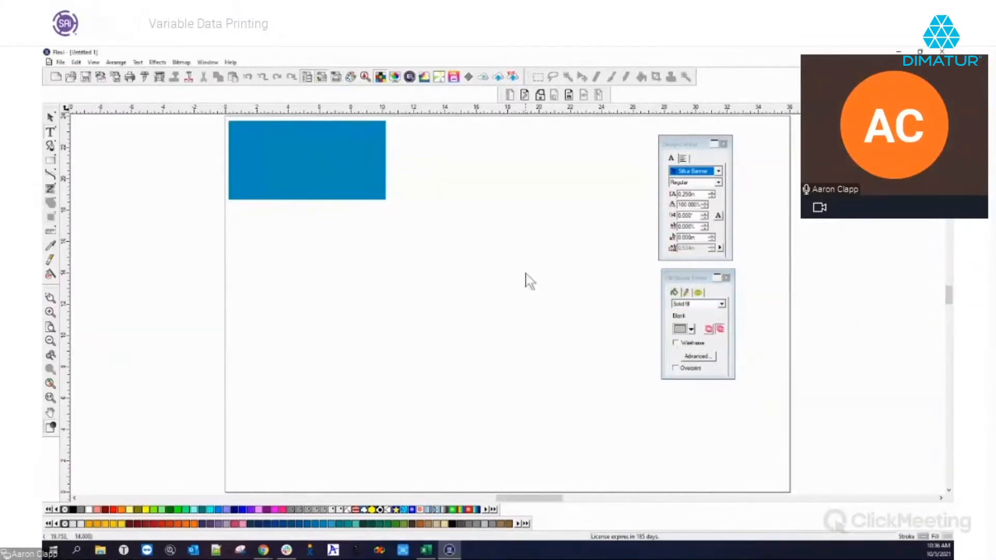
left_click(433, 175)
double_click(706, 193)
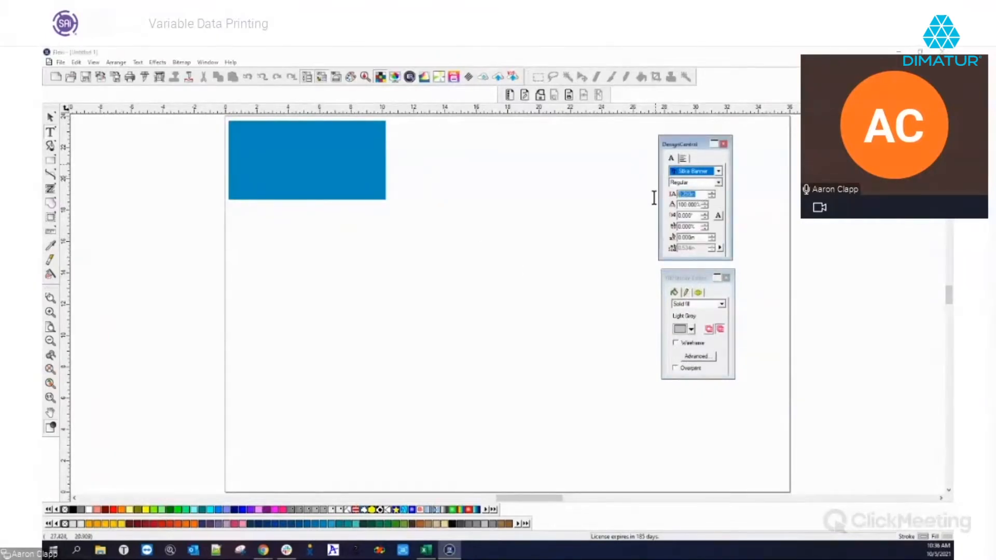
type("1")
key("Return")
Type 'Sales Co' and move it onto the blue rectangle's top-left corner
type("SA")
key("BackSpace")
type("ales Co.")
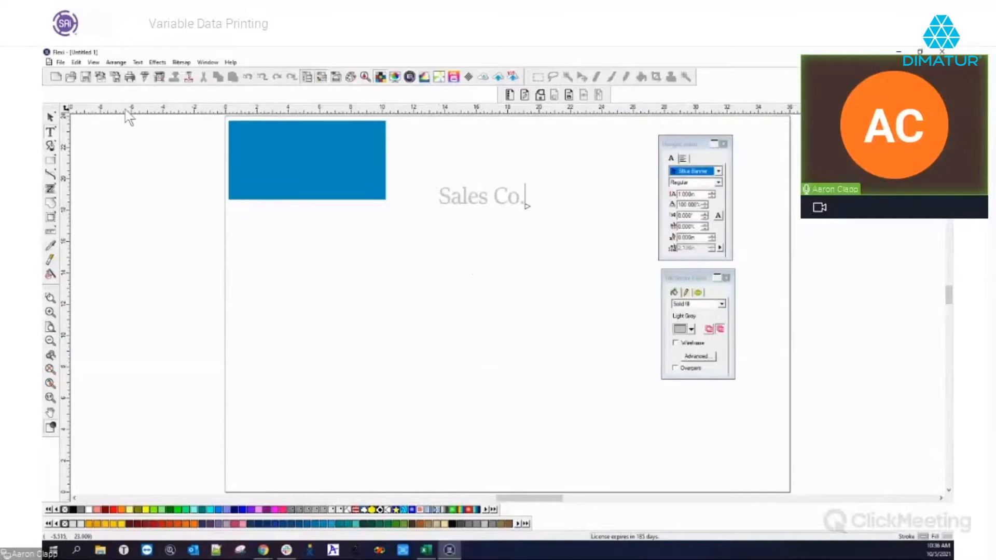
left_click(50, 117)
left_click_drag(456, 196, 260, 133)
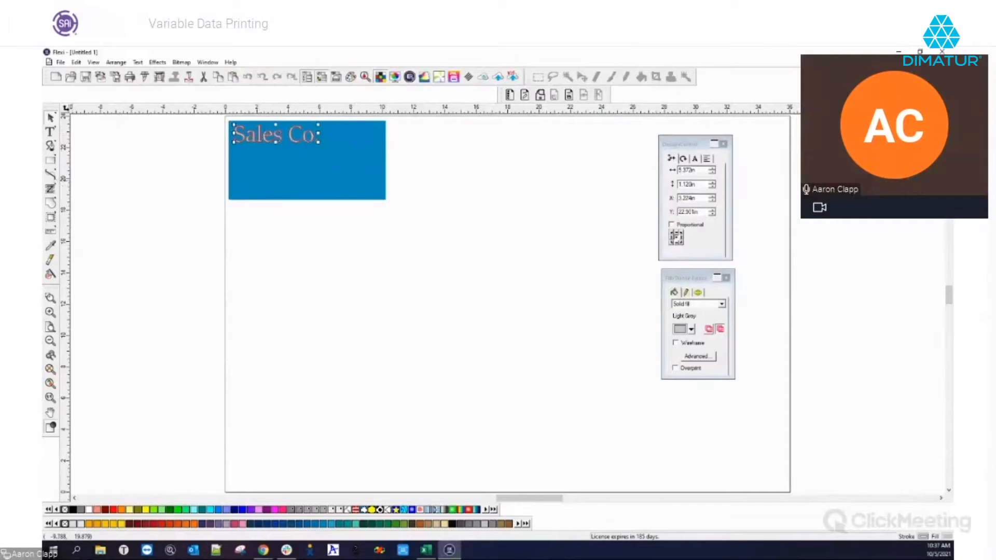
left_click(50, 132)
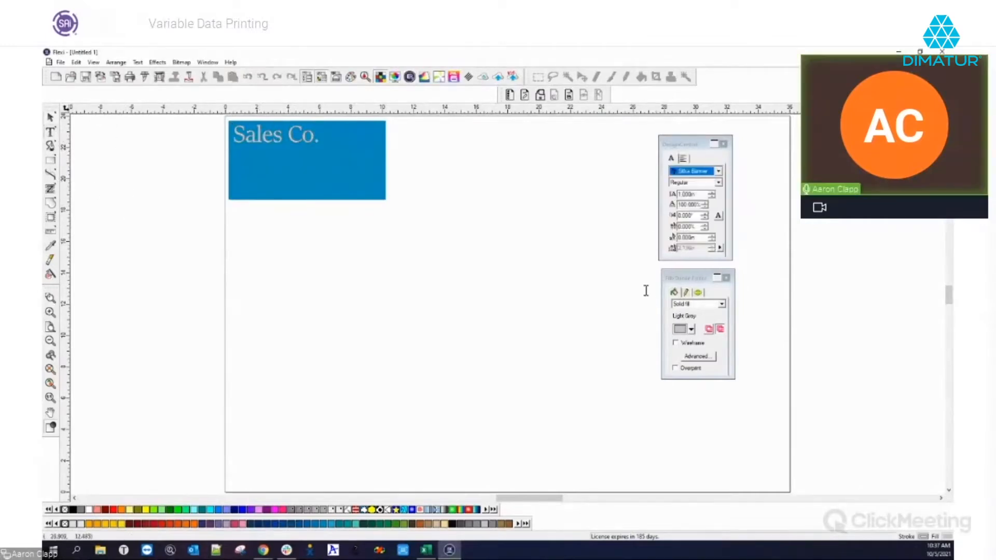
left_click(457, 225)
Bring up the Excel data sheet, then drag it down out of the way of the Flexi card
key("alt+Tab")
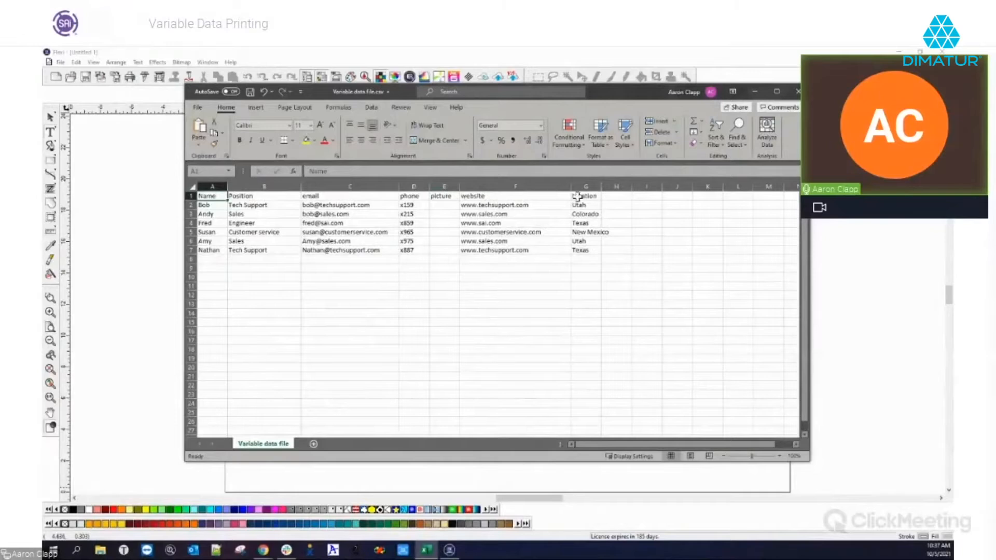
left_click_drag(602, 91, 581, 558)
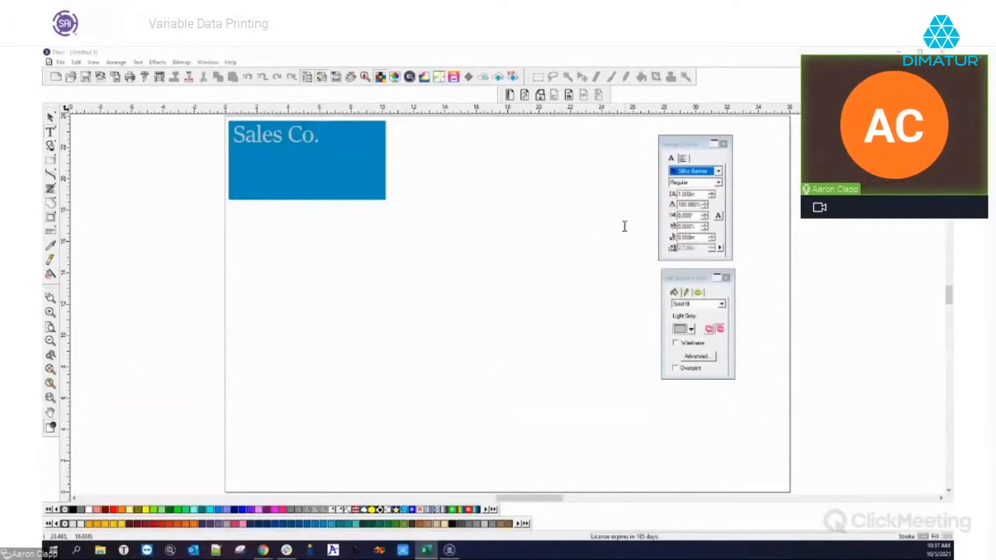
Set the text size to 0.25 in and the fill colour to black
left_click(696, 194)
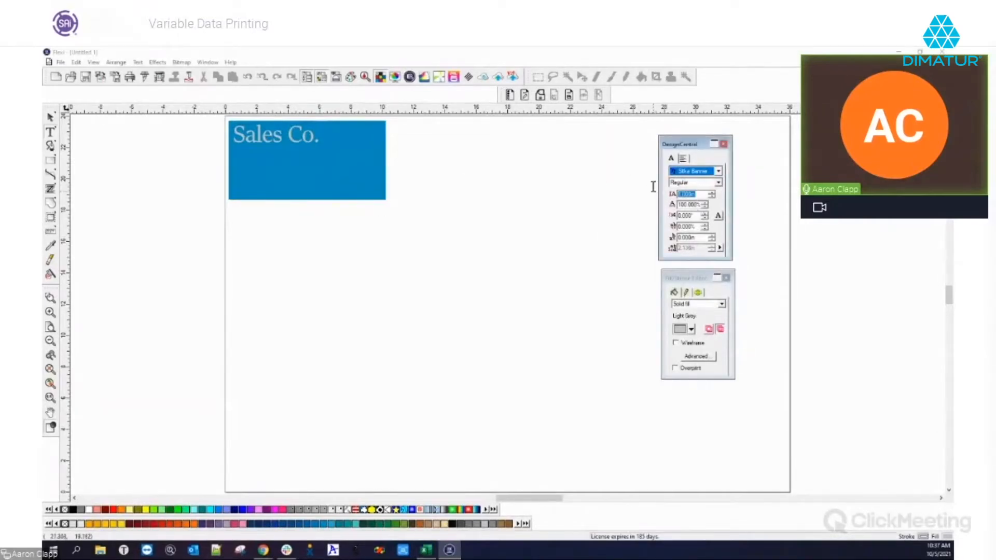
type(".25")
key("Tab")
left_click(286, 261)
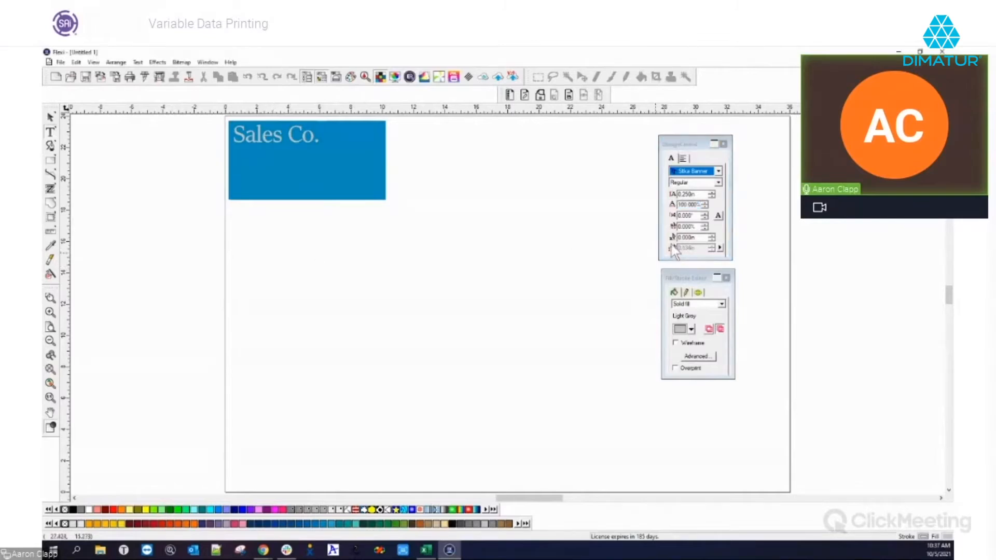
scroll(415, 148, "up", 2)
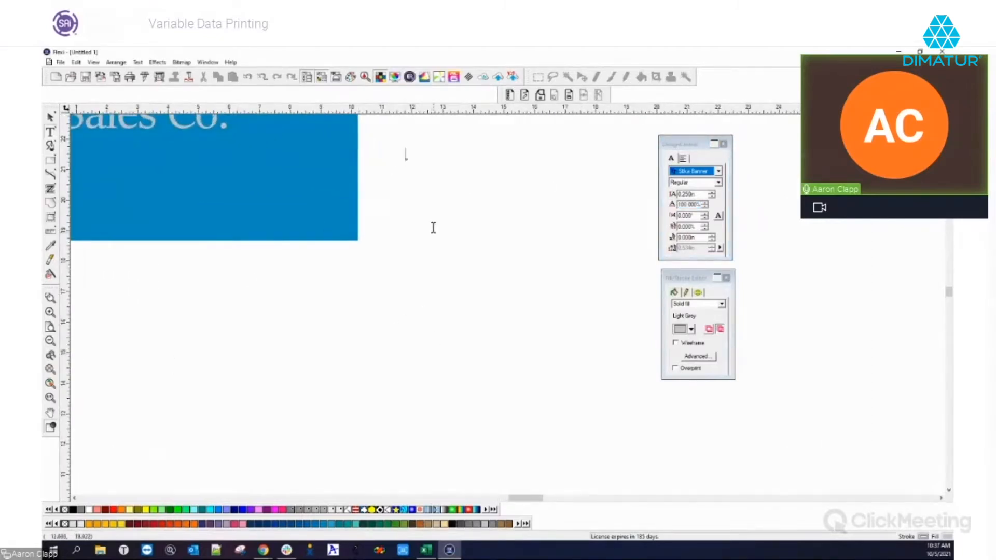
type("Emp")
key("BackSpace")
key("BackSpace")
key("BackSpace")
key("BackSpace")
key("BackSpace")
key("BackSpace")
key("Escape")
left_click(691, 330)
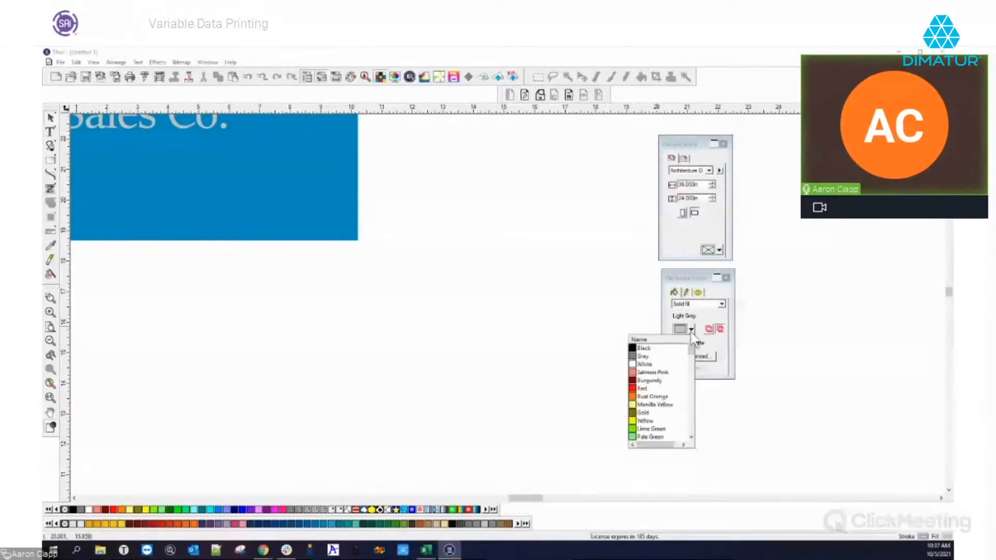
left_click(653, 348)
Type 'Employee Name' and 'Employee Position' lines beside the Sales Co. box
left_click(50, 132)
left_click(419, 165)
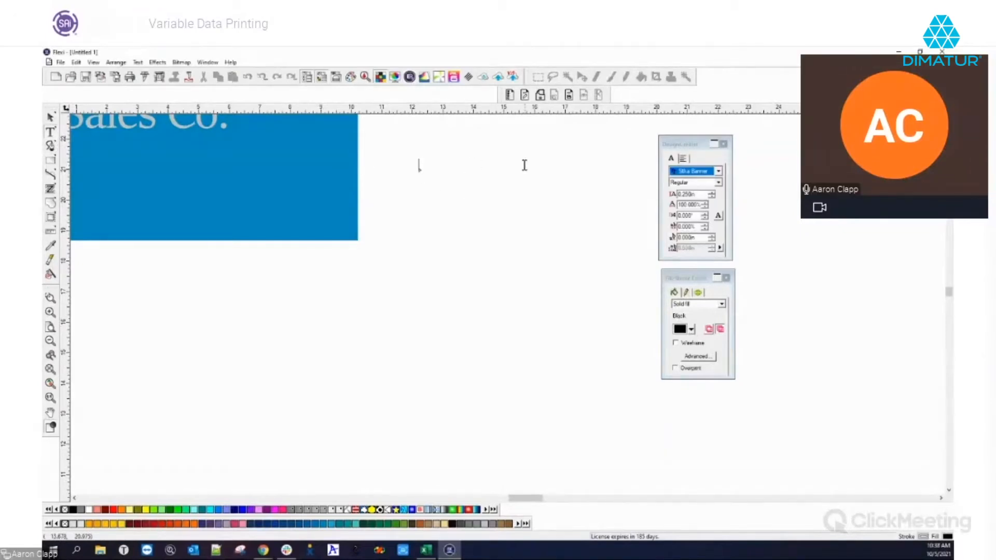
type("Emplo")
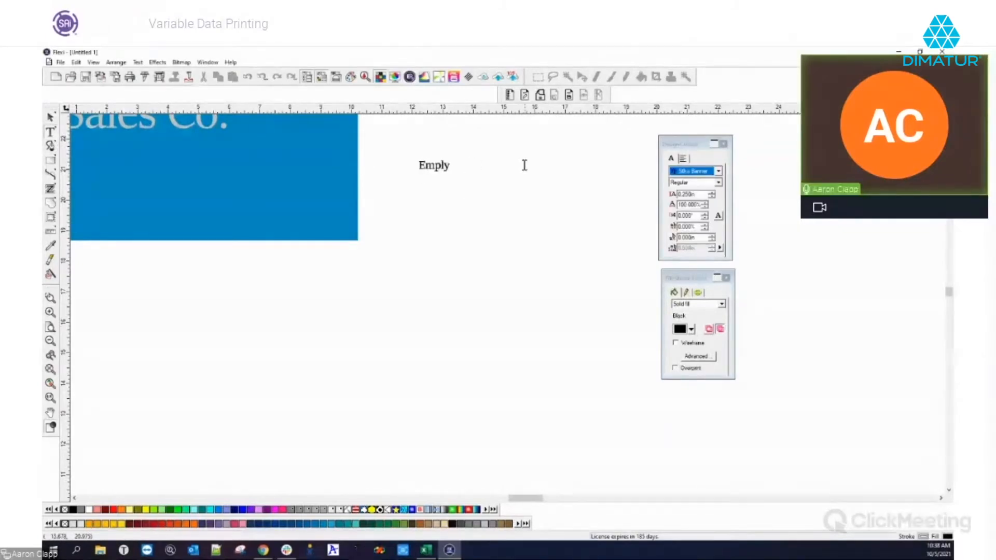
type("yee nam")
key("BackSpace")
key("BackSpace")
key("BackSpace")
type("Name")
left_click(420, 206)
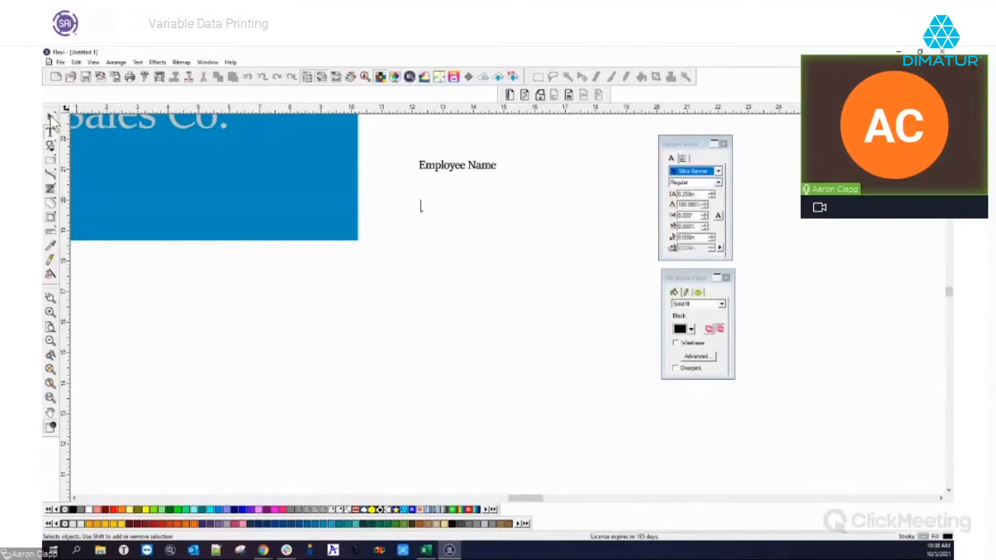
type("Employee Position")
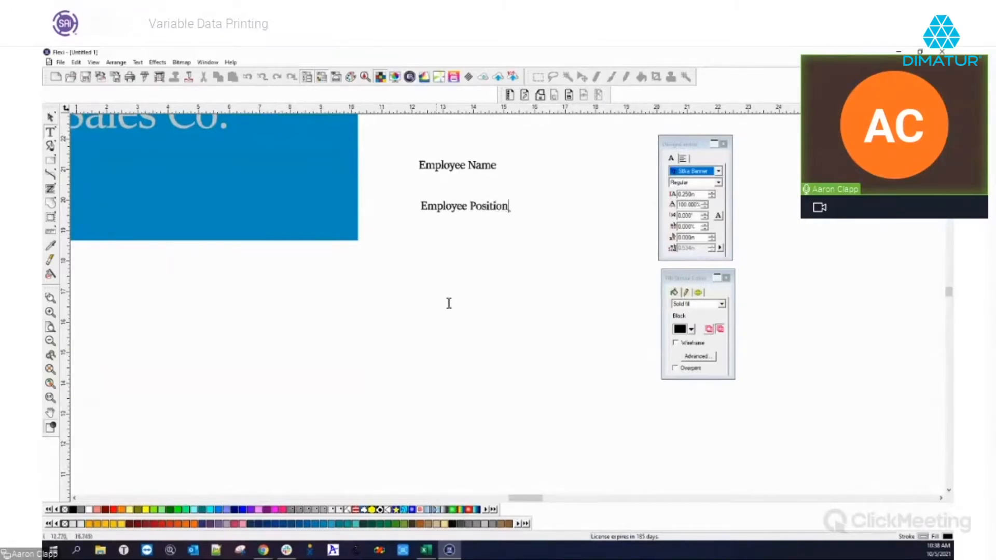
Add 'Phone Number', 'Email Address', 'Website Address' and 'Employee location' lines below them
left_click(428, 240)
type("Phone Number")
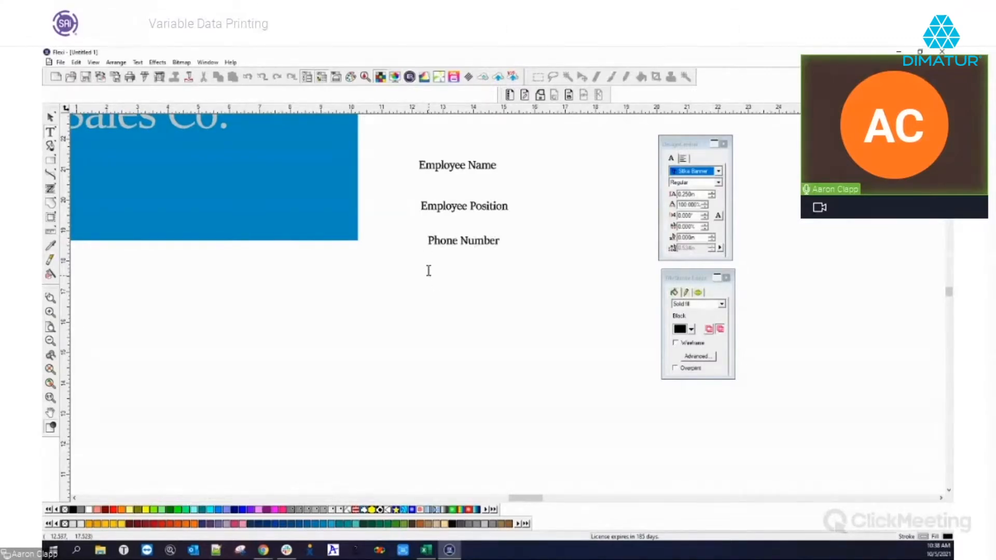
type("mployee")
key("BackSpace")
key("BackSpace")
key("BackSpace")
key("BackSpace")
key("BackSpace")
key("BackSpace")
key("BackSpace")
type("mail Address")
type("b")
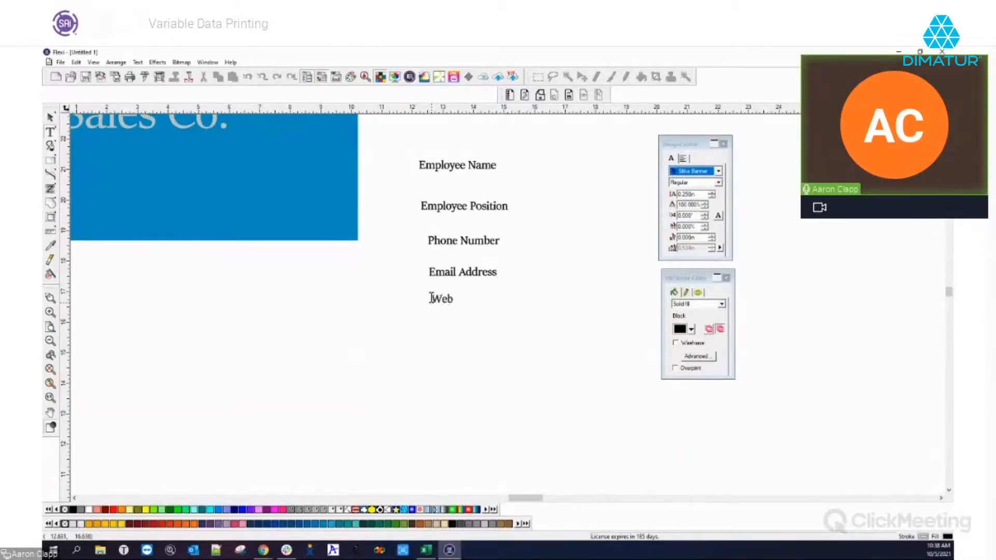
type("site Address")
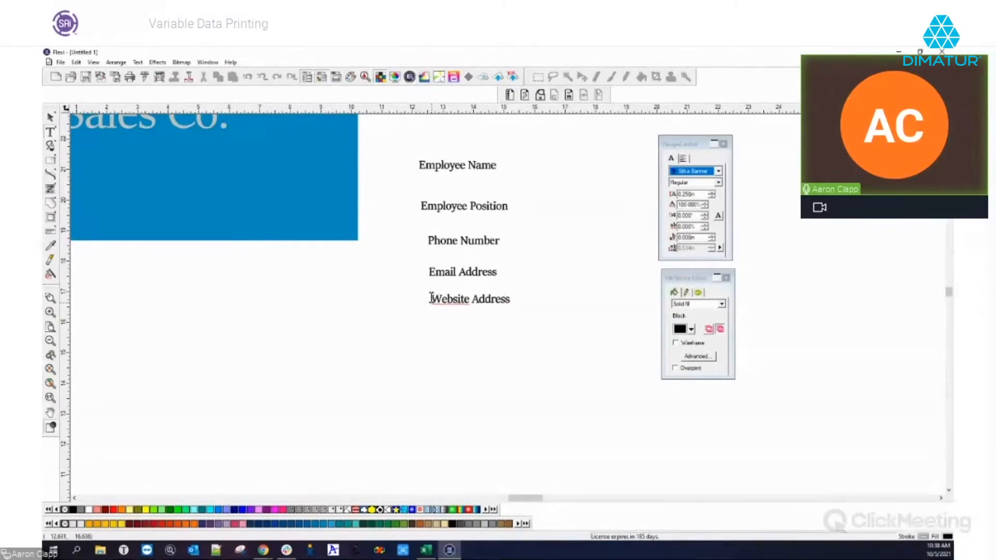
left_click(431, 372)
type("Employee location")
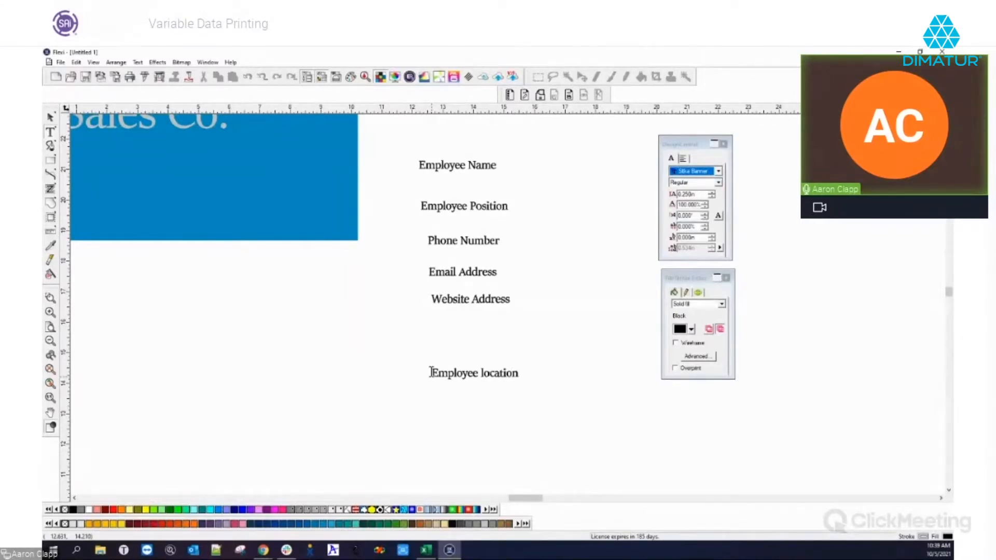
Move Employee Name and Employee Position up beside the Sales Co. box, one above the other
scroll(672, 398, "down", 3)
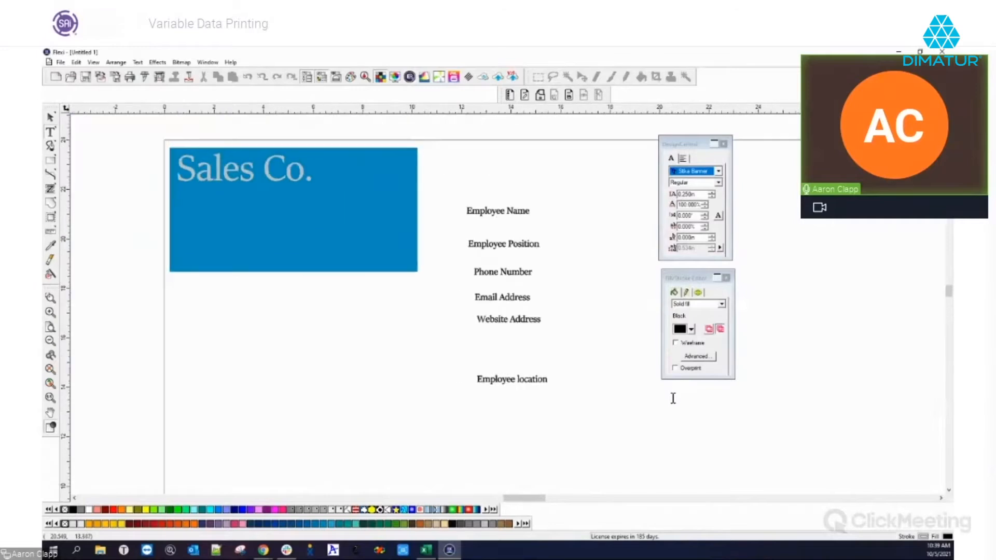
scroll(118, 179, "up", 2)
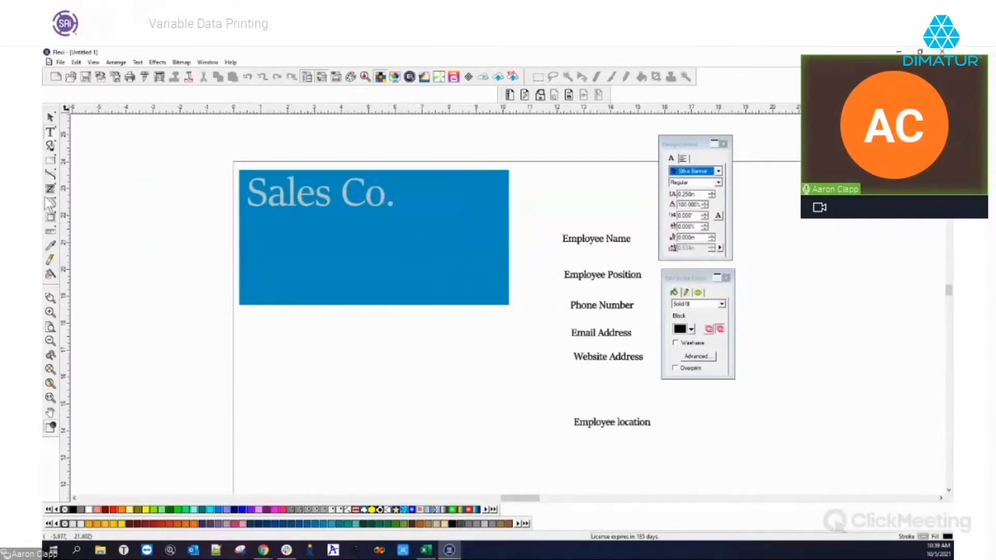
left_click(51, 117)
left_click(586, 241)
left_click_drag(587, 239, 554, 203)
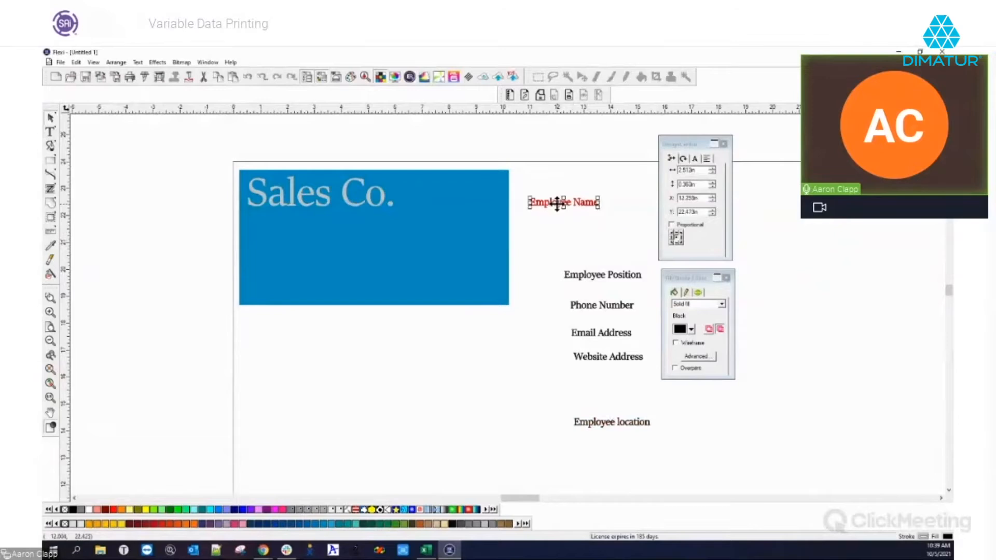
left_click_drag(598, 273, 553, 234)
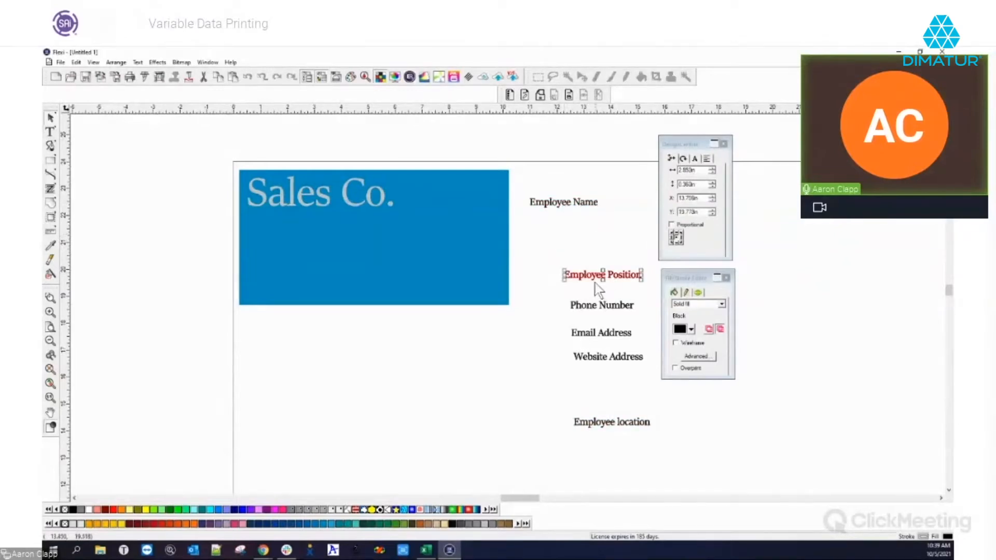
left_click(590, 277)
left_click(591, 277)
left_click_drag(594, 274, 556, 230)
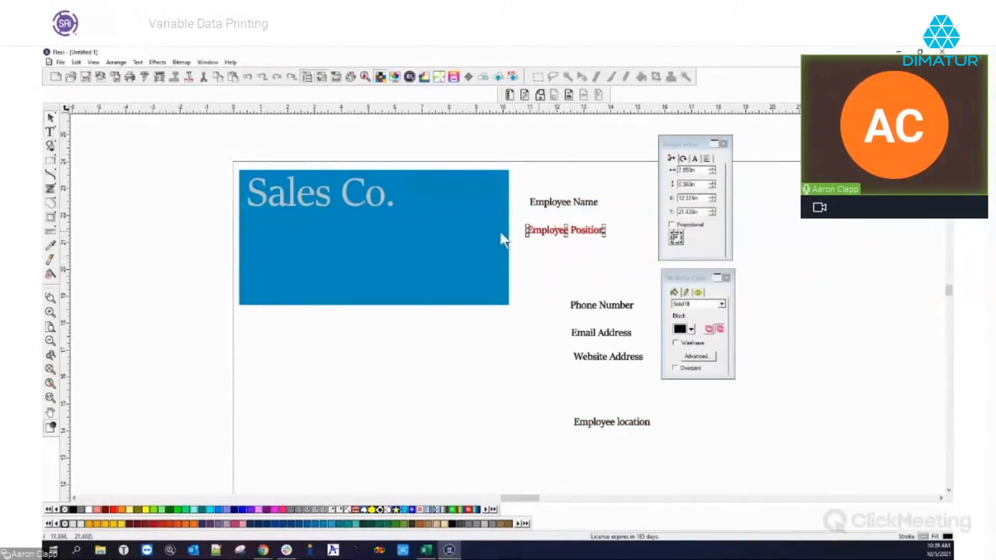
Check the Arrange menu and Employee Name's text alignment settings, then reselect Employee Name
left_click(118, 62)
left_click(120, 64)
left_click(580, 203)
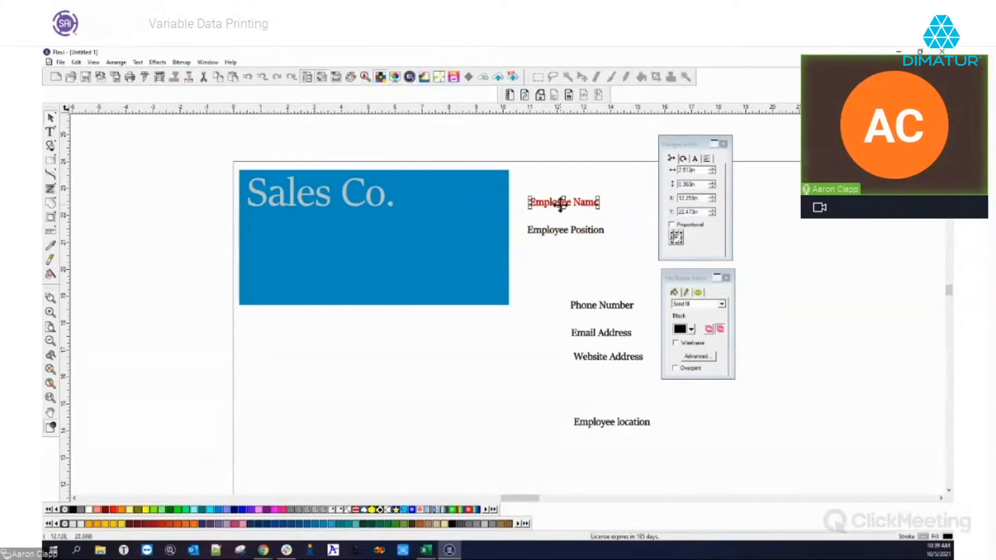
left_click(695, 158)
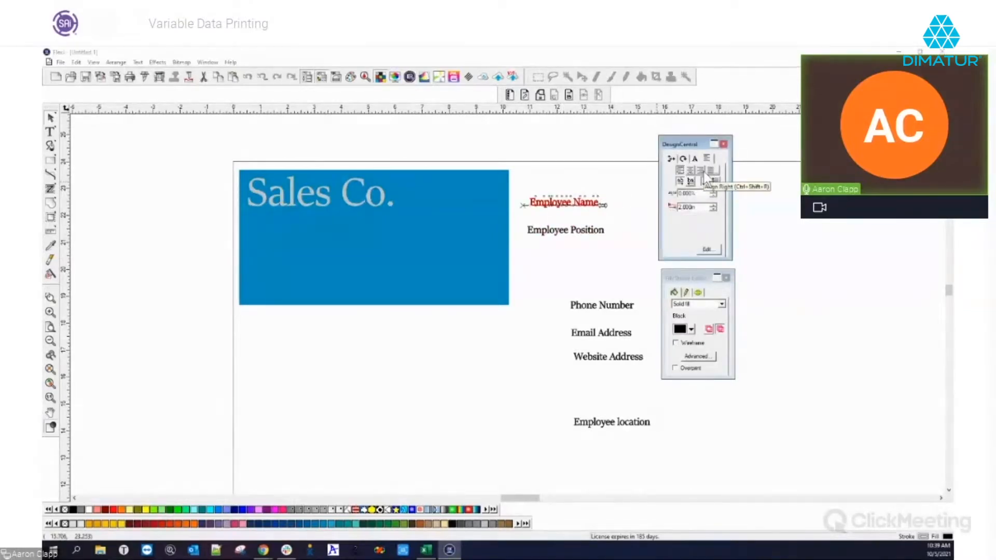
left_click(639, 198)
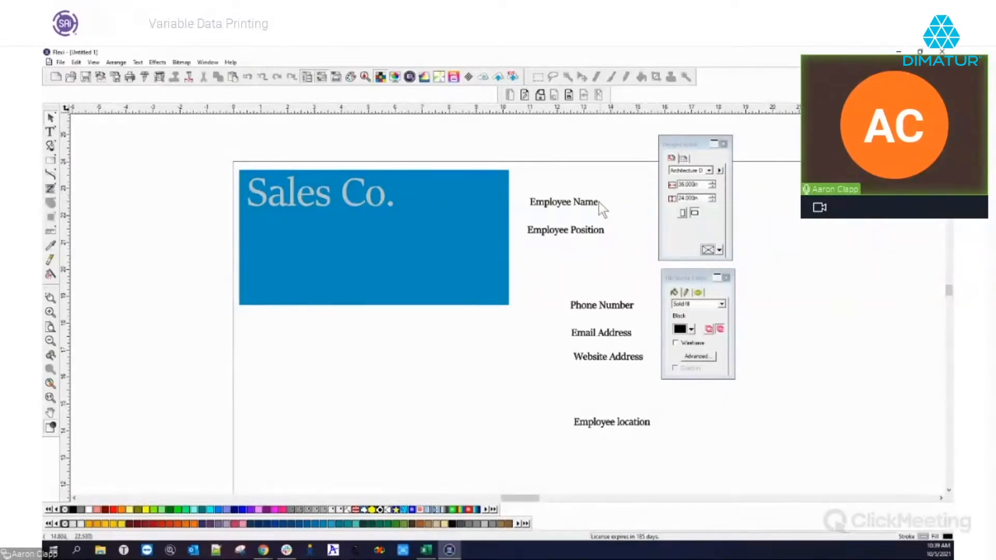
left_click(578, 208)
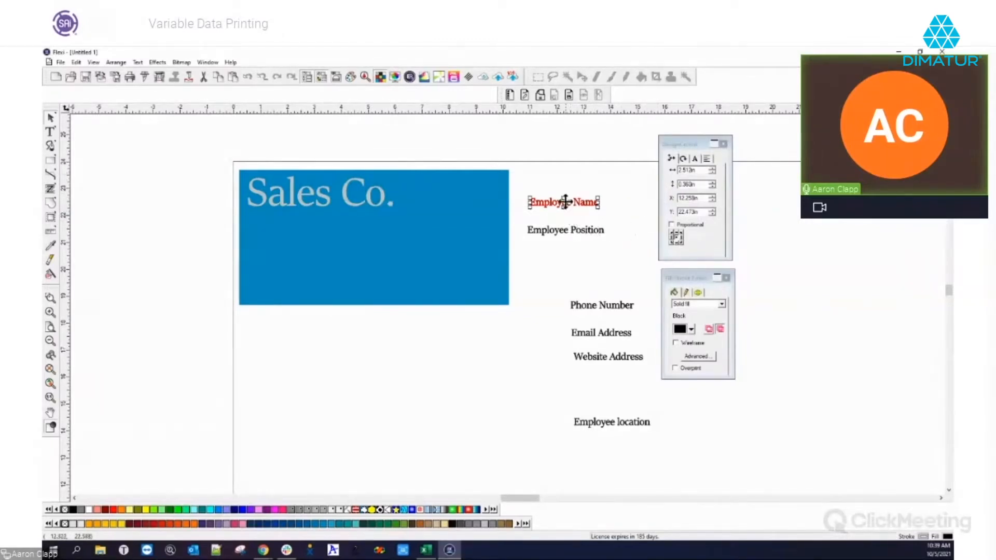
Stack Employee Name, Employee Position and Email Address in a left column on the blue card
left_click_drag(564, 203, 282, 243)
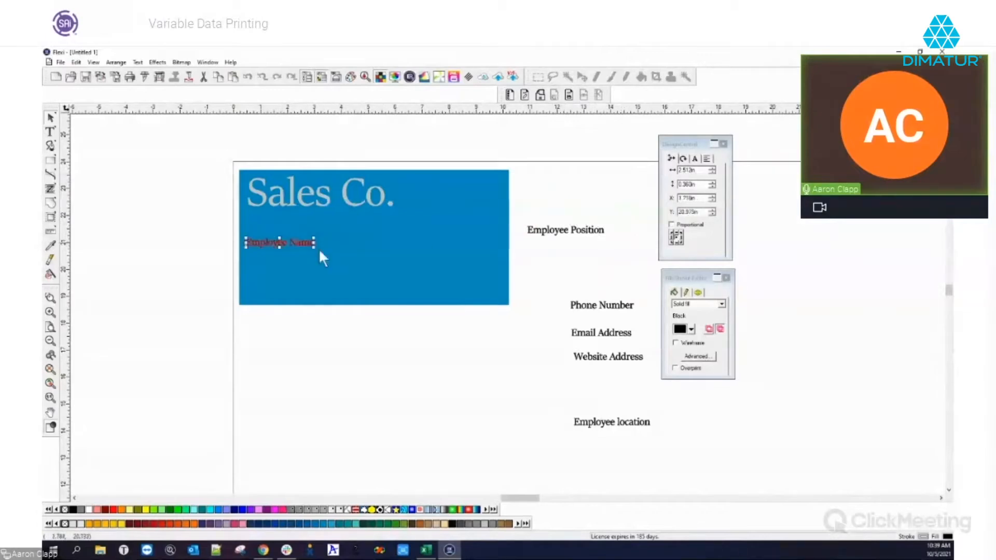
left_click_drag(553, 232, 279, 258)
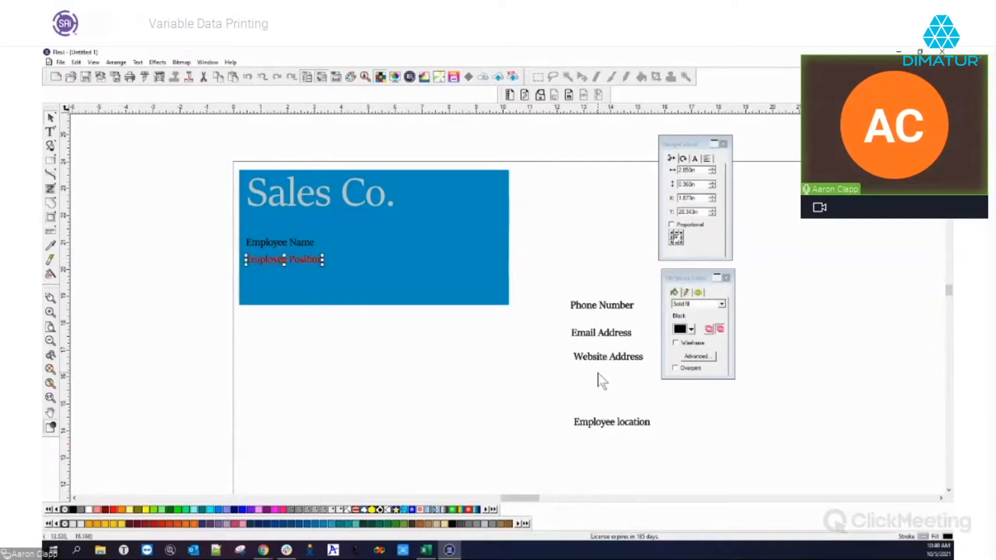
left_click_drag(597, 334, 269, 265)
left_click(268, 260)
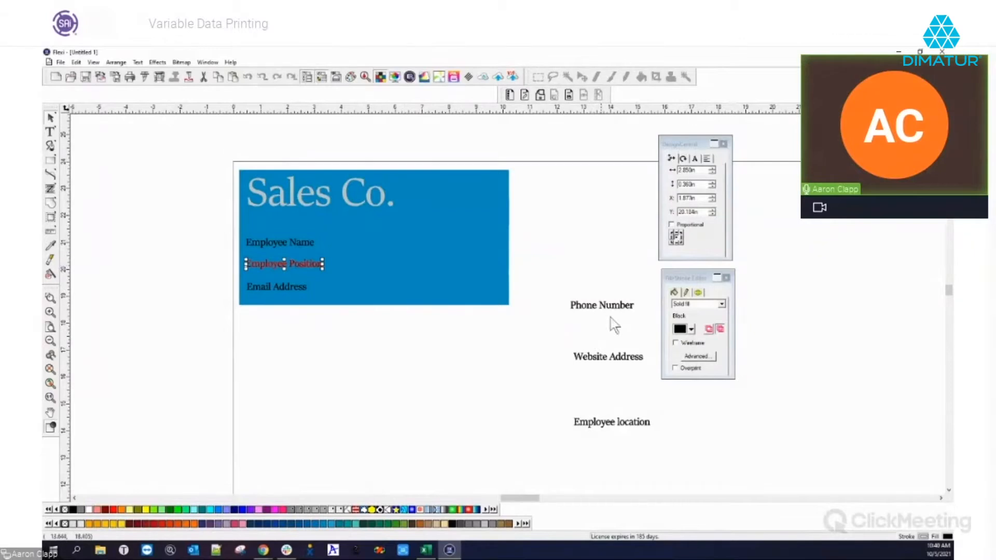
left_click(567, 238)
Stack Employee location, Phone Number and Website Address in a right column on the card
left_click_drag(614, 428, 459, 250)
left_click_drag(600, 307, 450, 270)
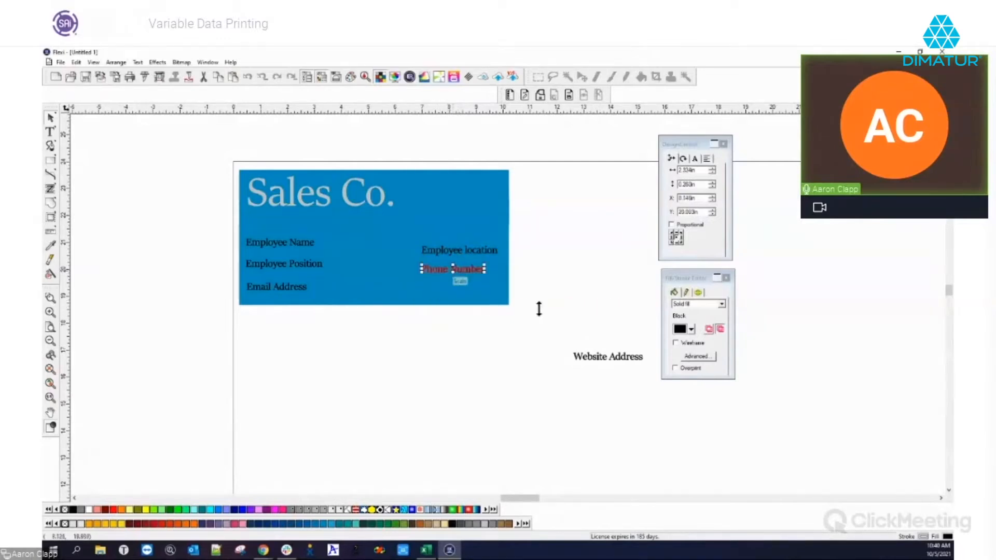
left_click_drag(618, 369, 460, 289)
left_click(592, 320)
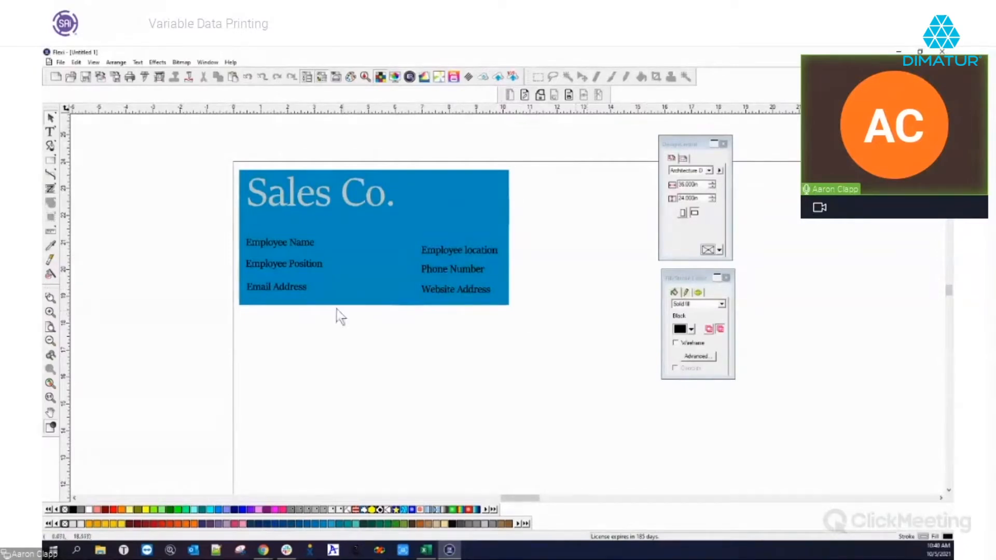
left_click(278, 249)
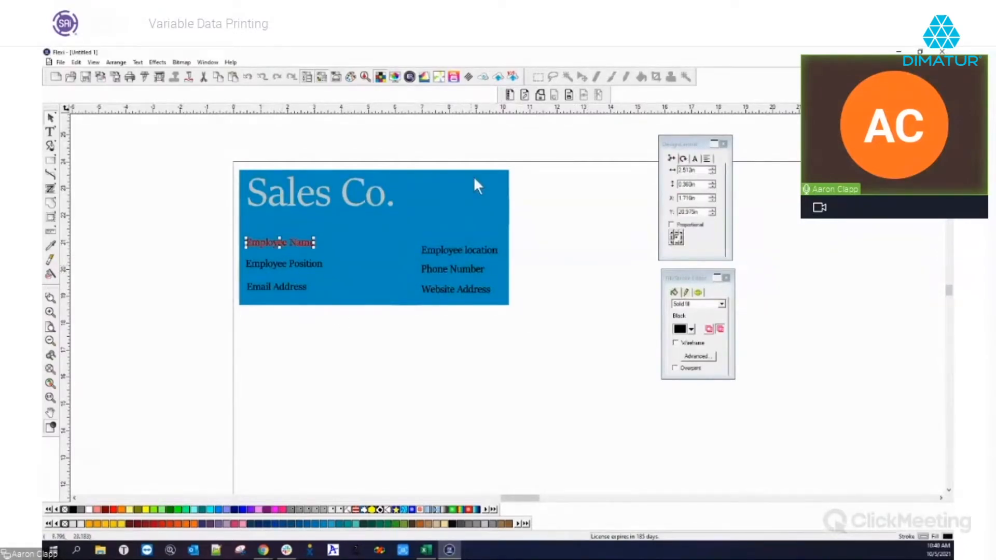
Convert Employee Name to a variable field and inspect its Variable String and Keyword values
left_click(509, 96)
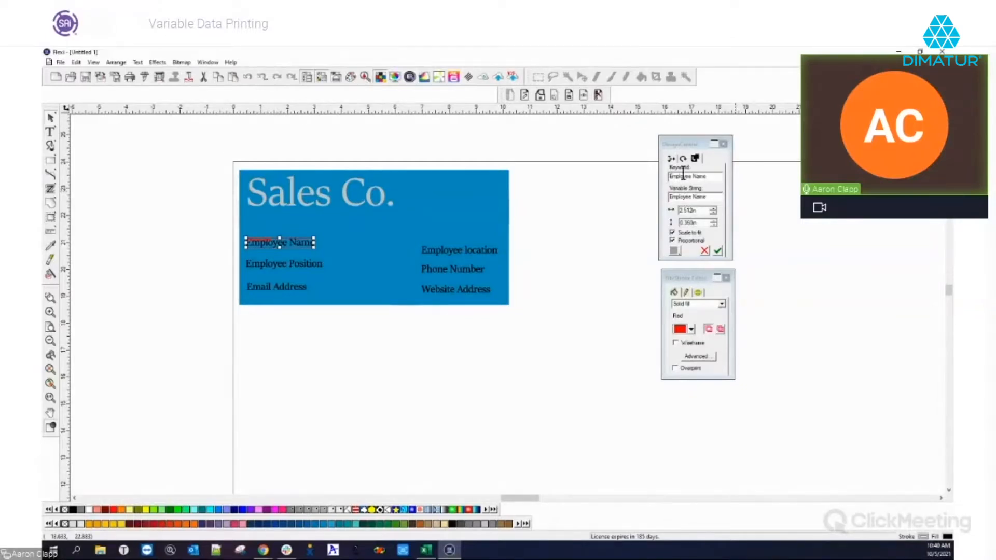
left_click(700, 198)
left_click_drag(700, 198, 643, 196)
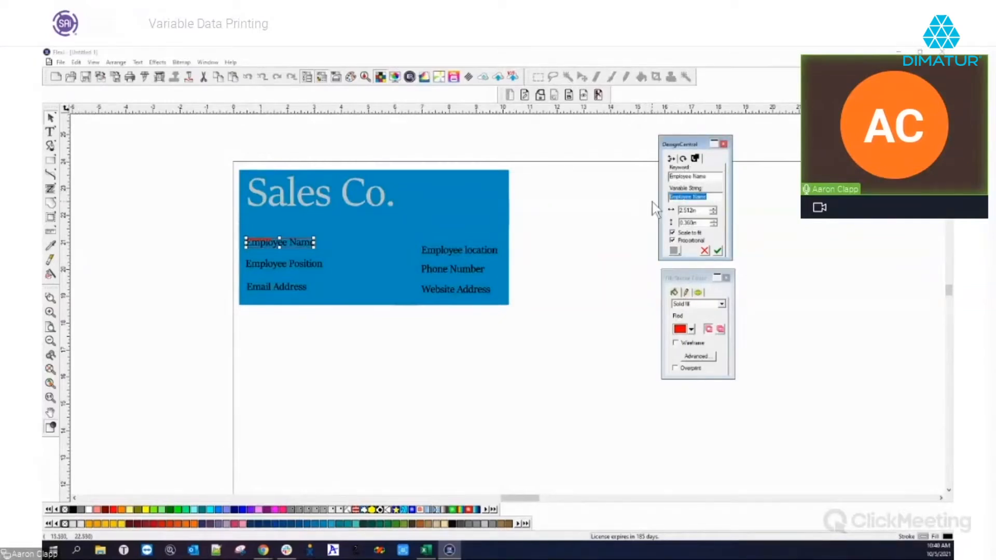
left_click(709, 177)
left_click_drag(709, 177, 655, 182)
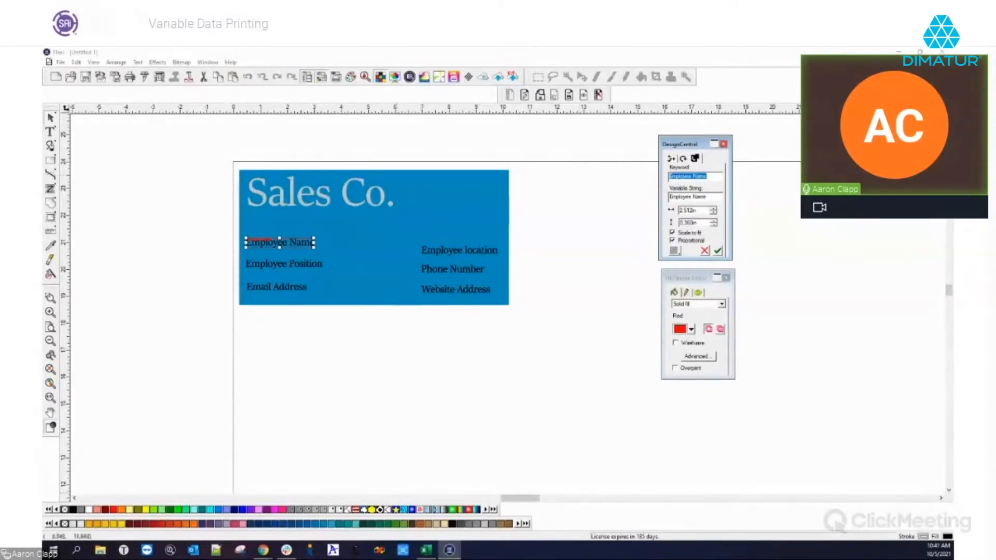
left_click_drag(90, 559, 502, 112)
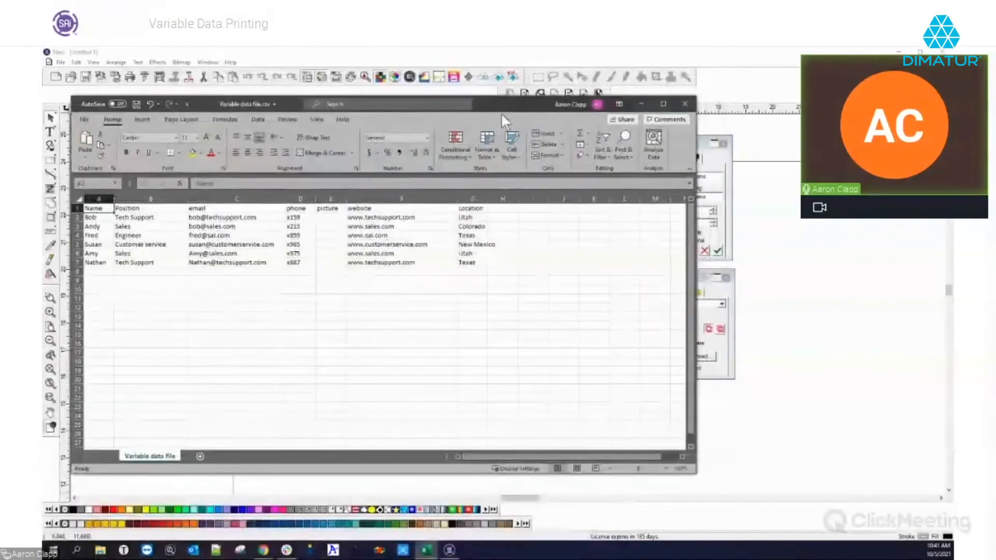
Check the spreadsheet's header row and shorten the field keyword from 'Employee Name' to 'Name'
left_click_drag(694, 469, 649, 473)
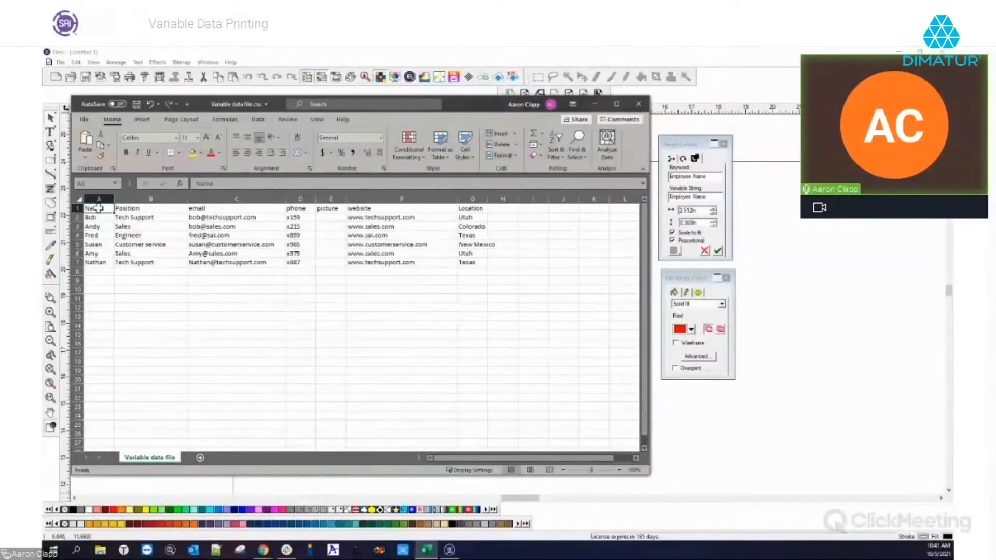
left_click(77, 208)
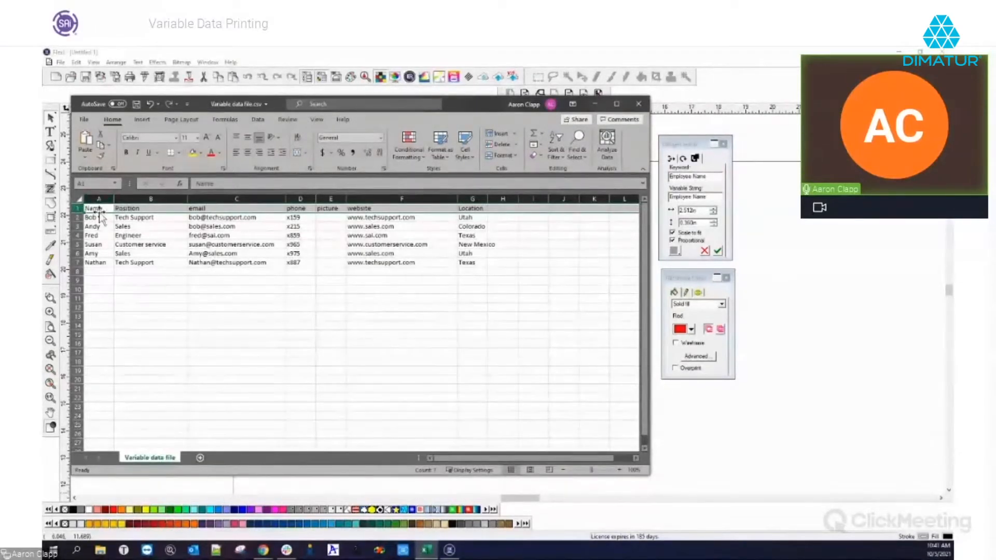
left_click_drag(711, 178, 651, 181)
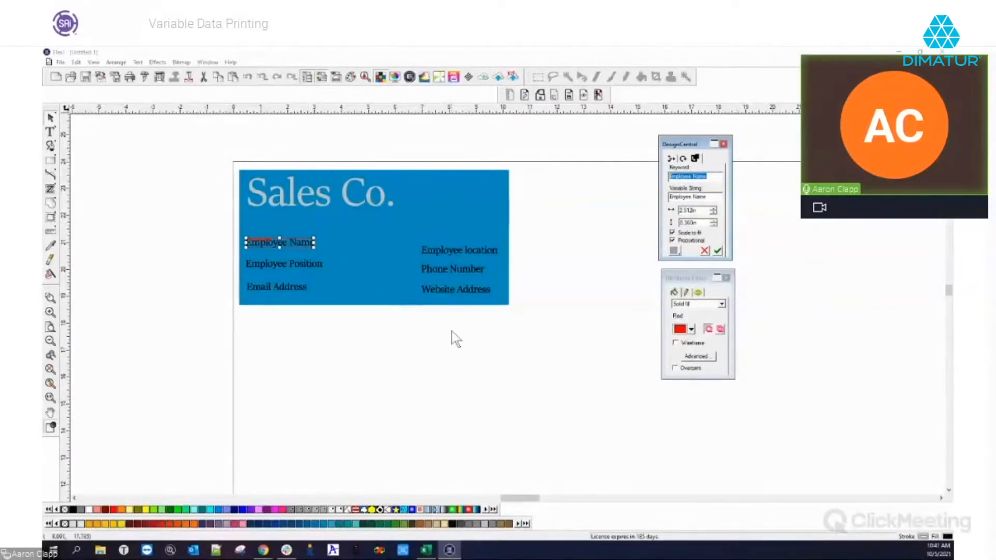
left_click(426, 550)
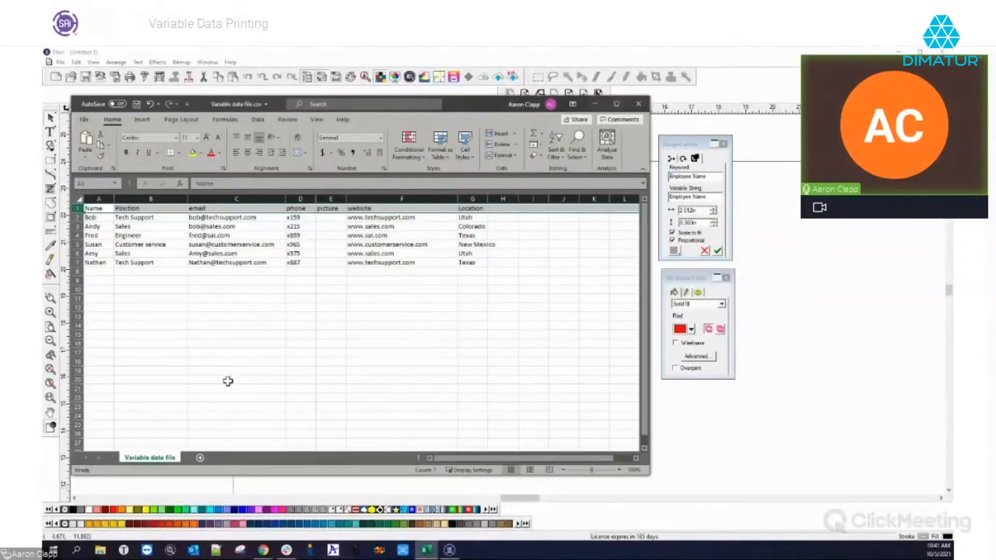
left_click(701, 177)
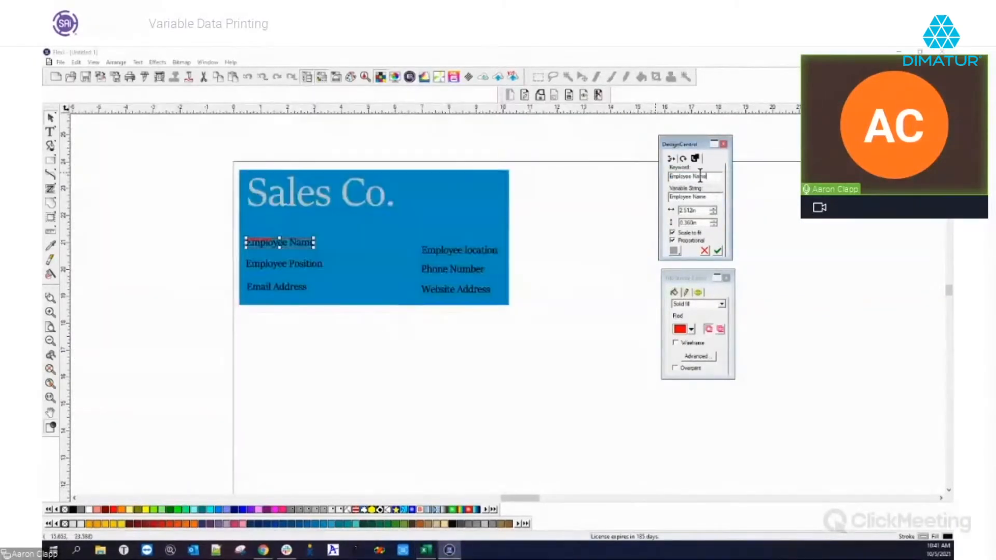
left_click_drag(693, 177, 605, 183)
key("BackSpace")
Widen the Employee Name field box to about 3 in, undoing an accidental height change
left_click_drag(685, 176, 663, 179)
left_click_drag(702, 210, 672, 210)
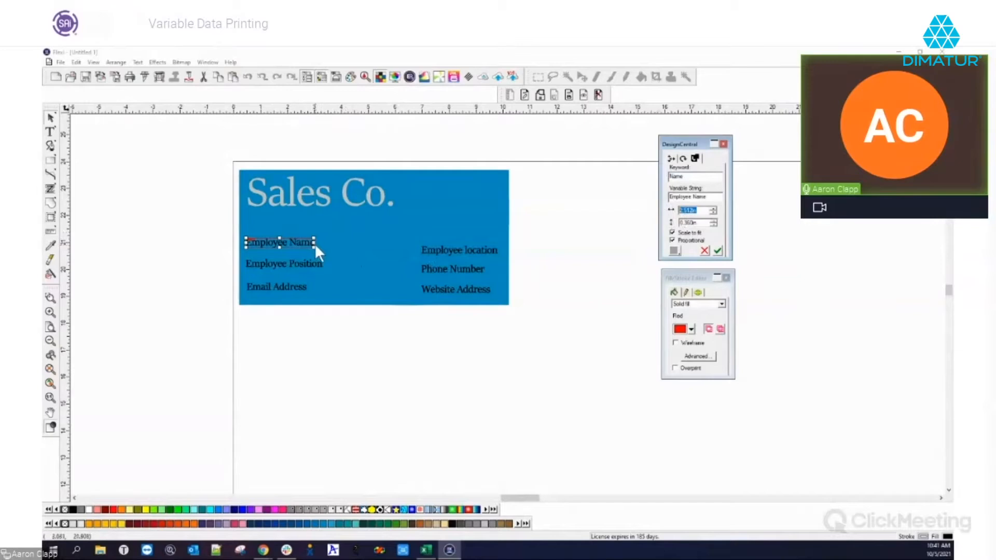
left_click_drag(314, 242, 351, 243)
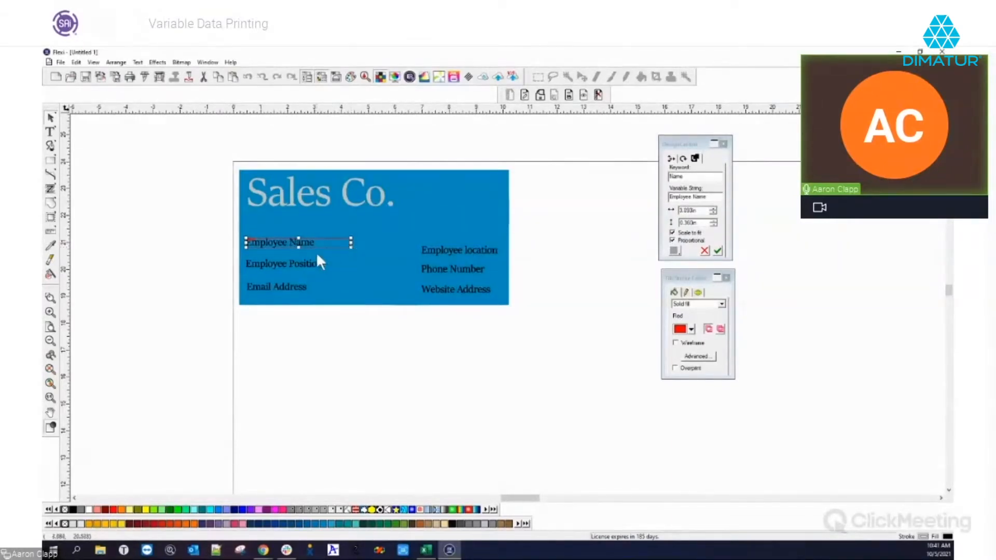
left_click_drag(299, 248, 298, 253)
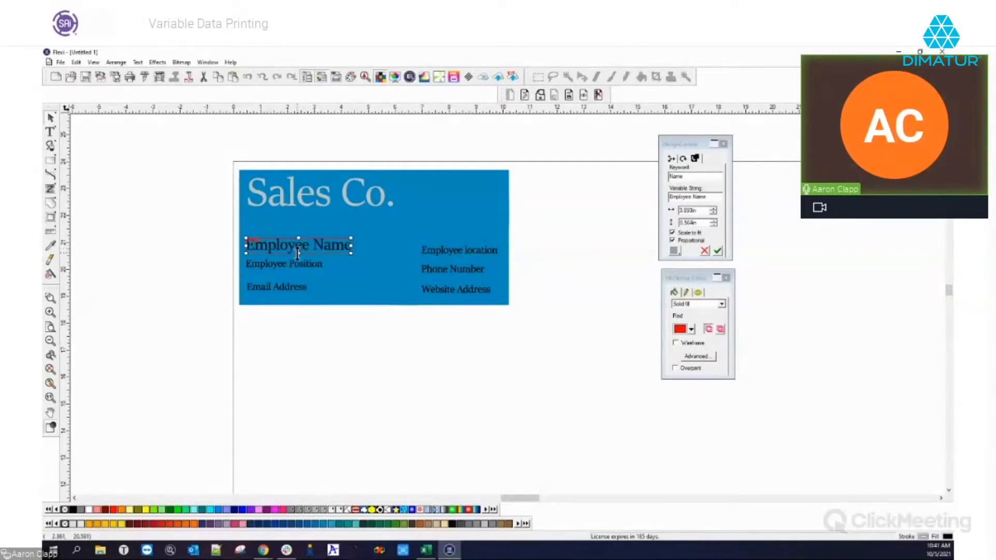
key("ctrl+z")
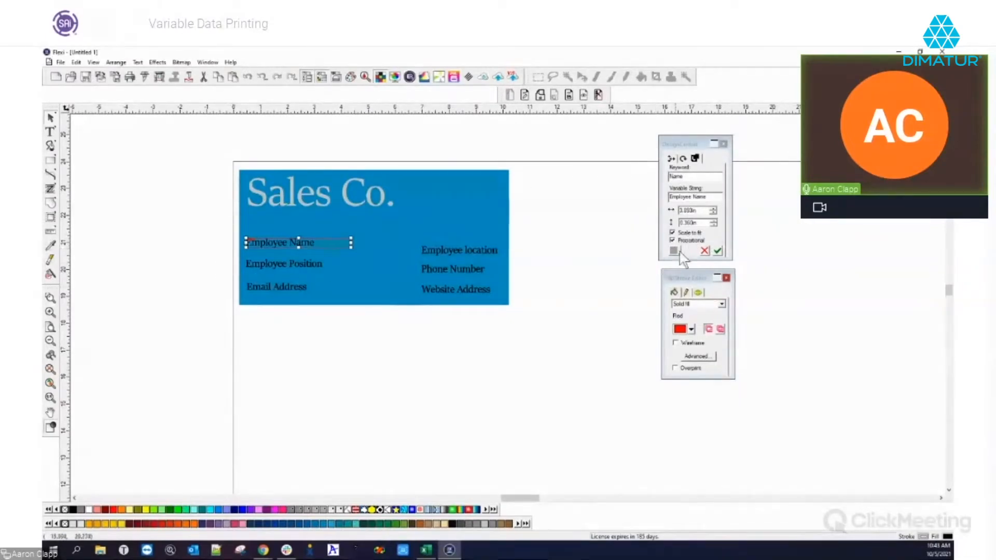
Open the Employee Position text for editing and switch over to the Excel spreadsheet
left_click(263, 264)
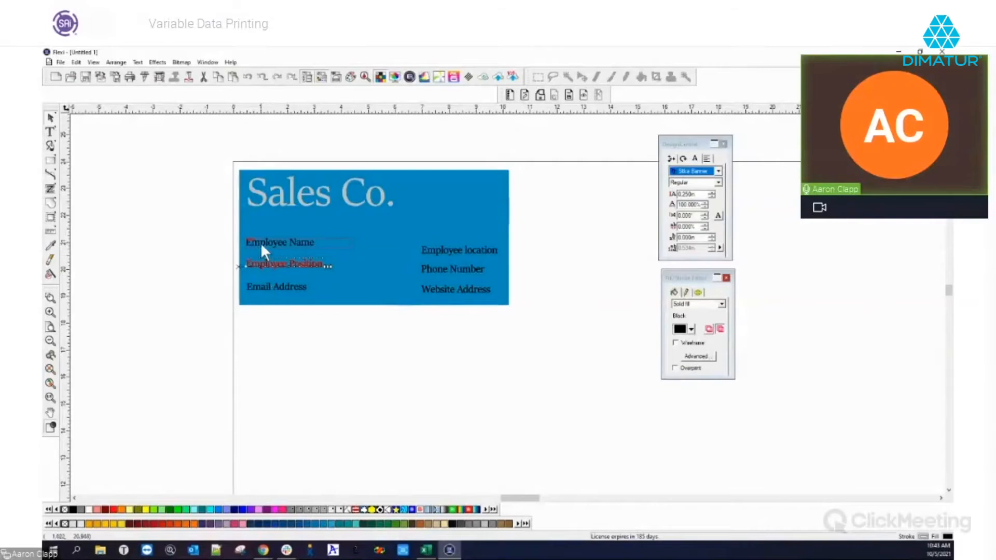
left_click(261, 245)
scroll(261, 246, "up", 5)
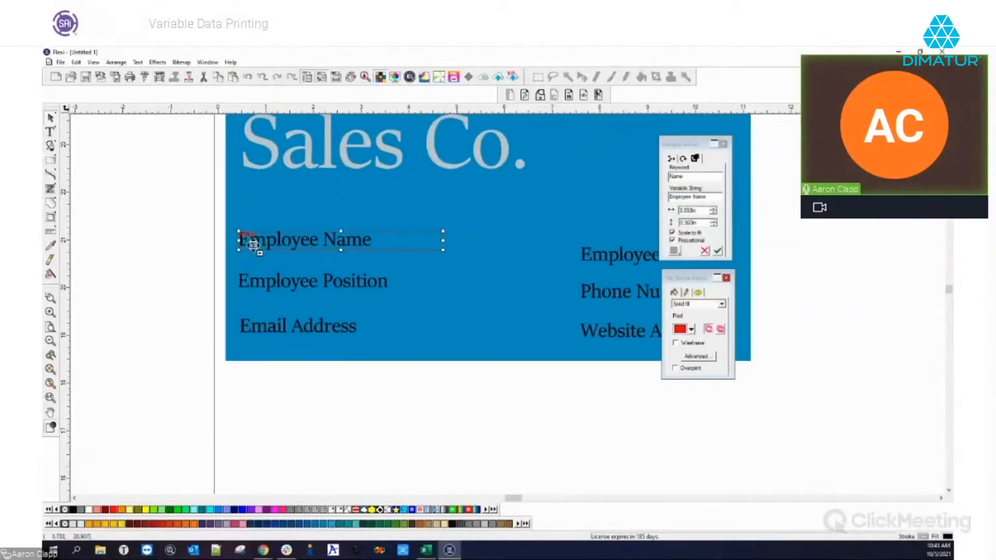
scroll(253, 246, "up", 2)
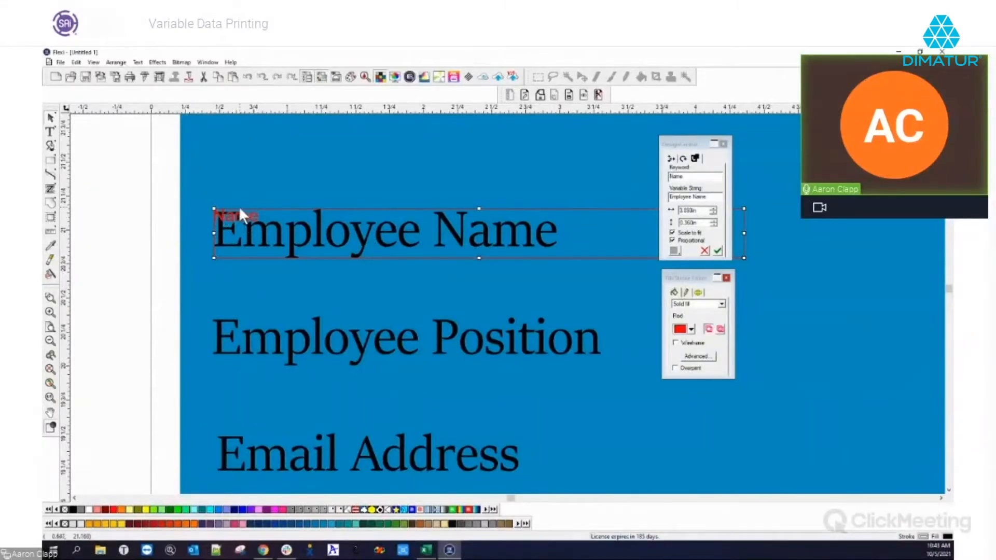
scroll(232, 215, "down", 4)
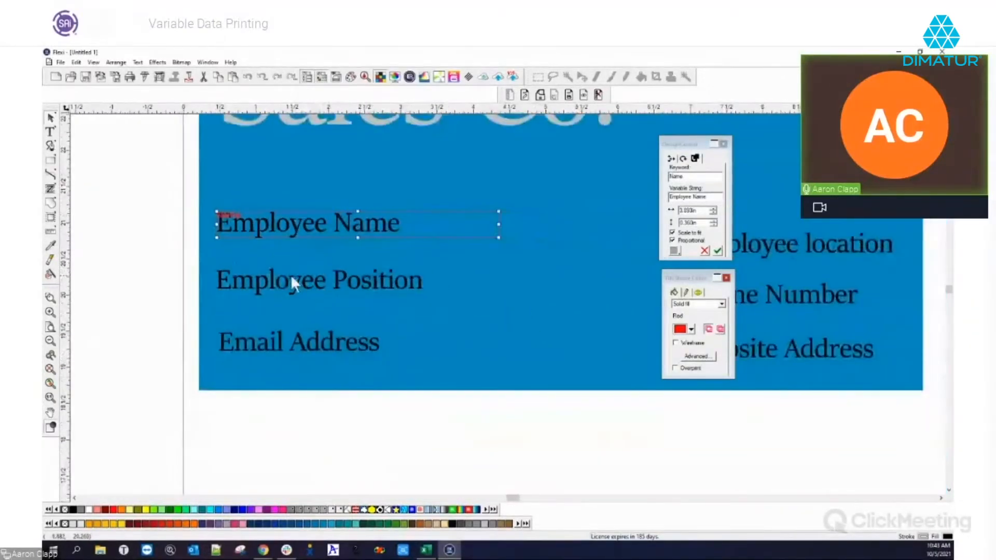
double_click(273, 278)
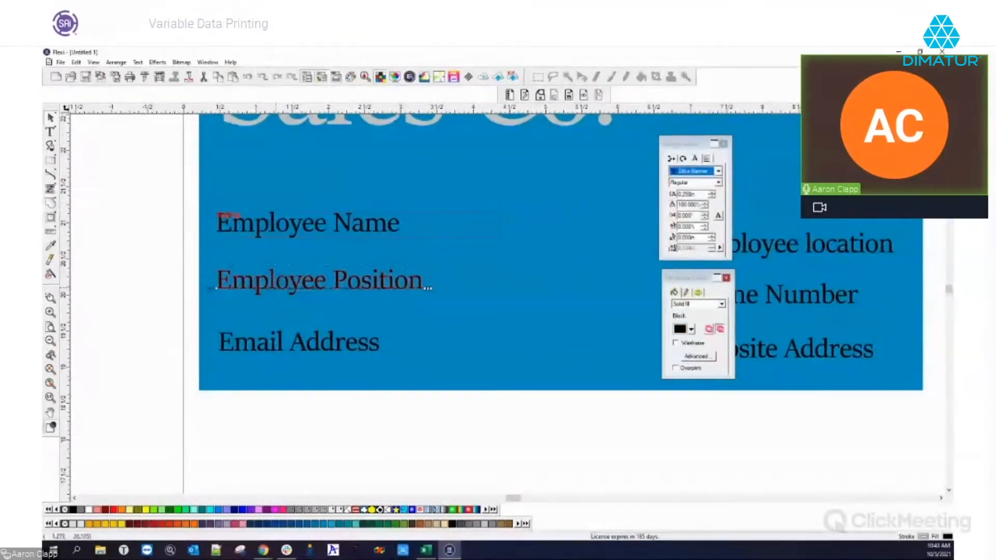
key("alt+Tab")
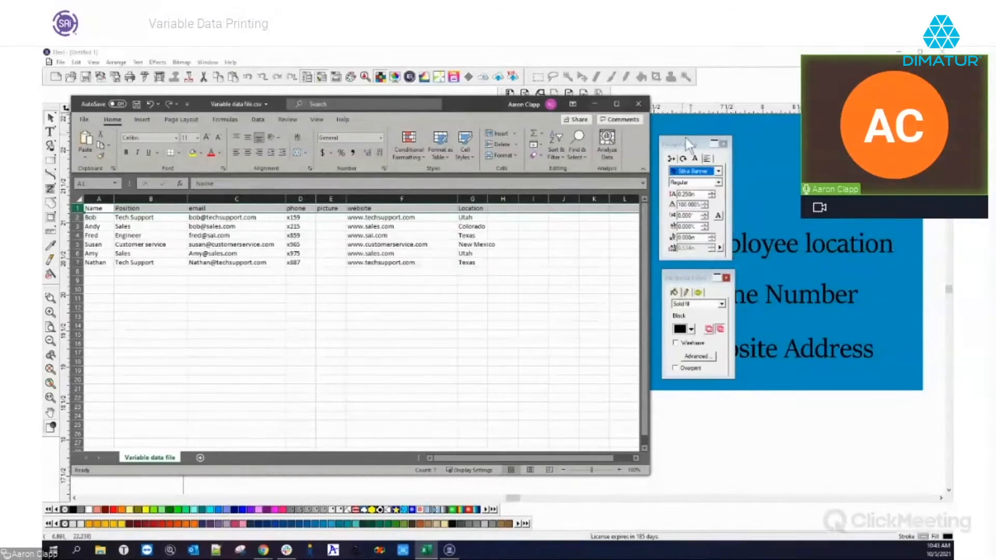
Make Employee Position a variable field keyed 'Position' and widen its box to about 3.8 inches
left_click(708, 97)
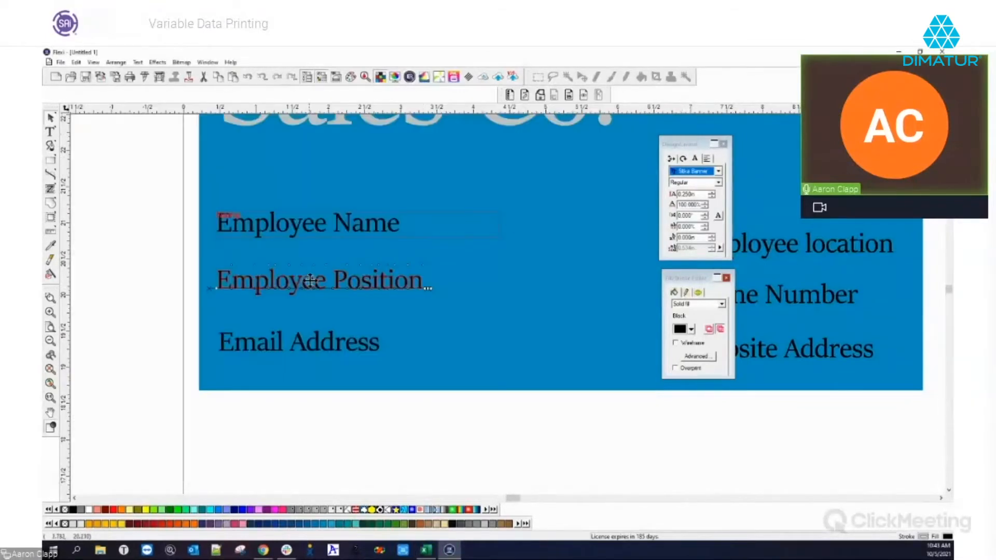
left_click(509, 97)
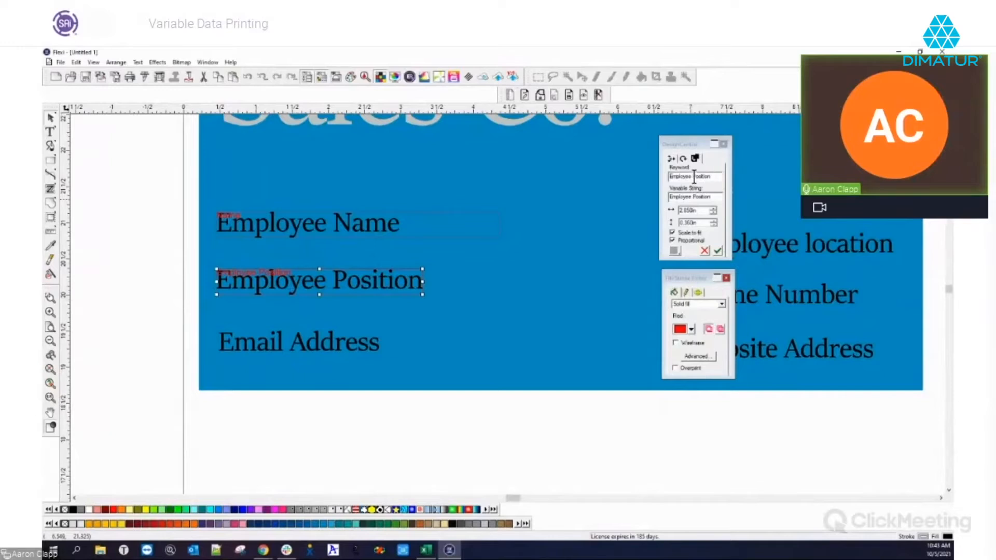
left_click(694, 176)
key("BackSpace")
key("BackSpace")
key("BackSpace")
key("BackSpace")
key("BackSpace")
key("BackSpace")
key("BackSpace")
key("BackSpace")
key("BackSpace")
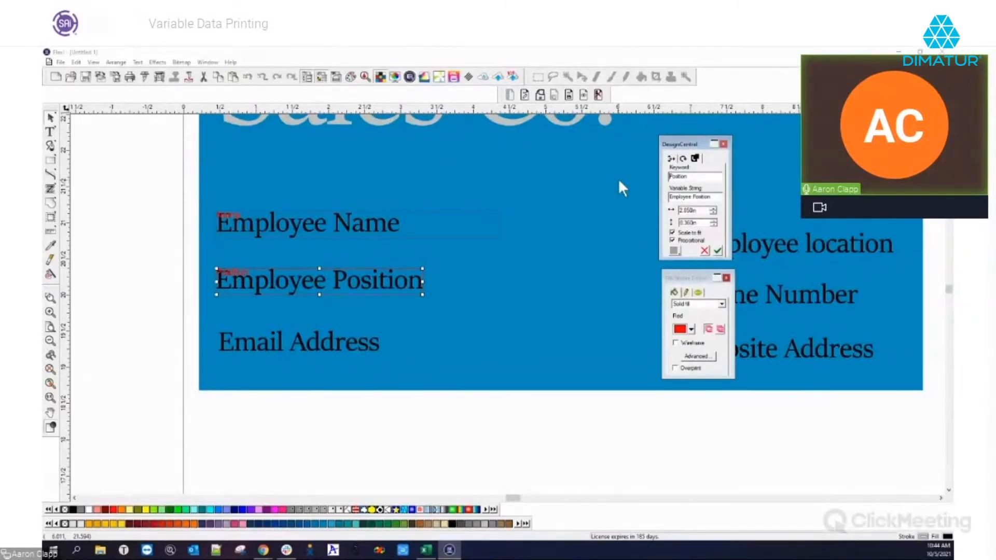
left_click(426, 550)
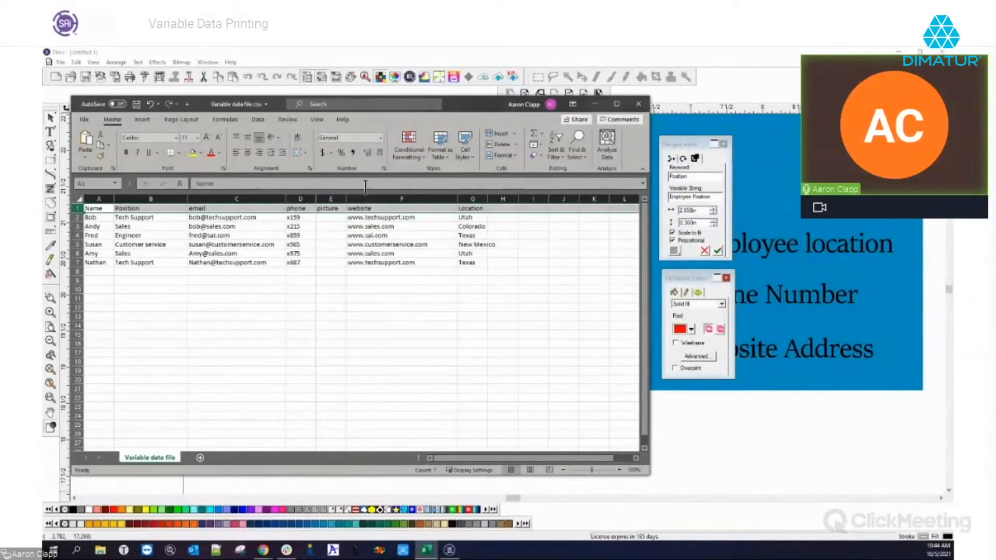
left_click(754, 66)
left_click(718, 251)
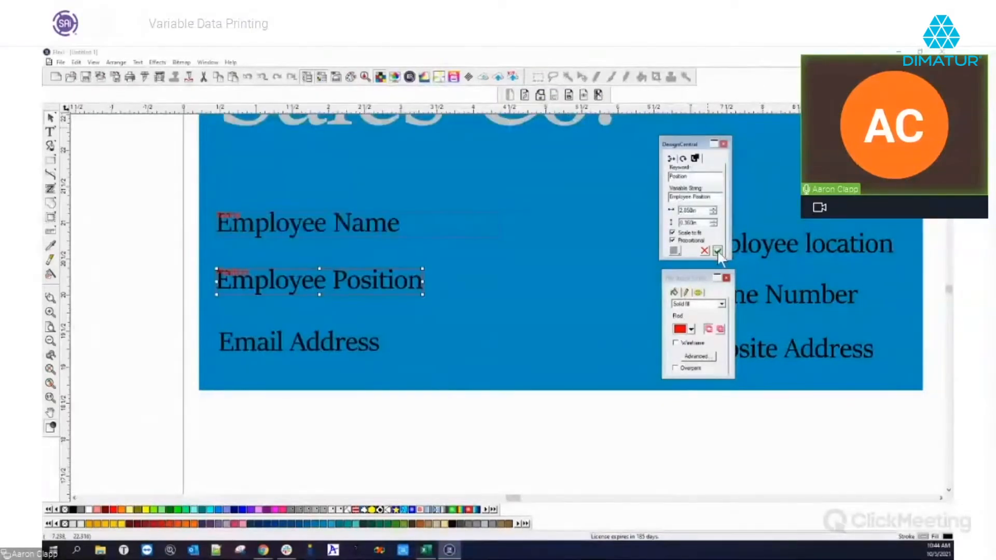
left_click_drag(423, 280, 498, 276)
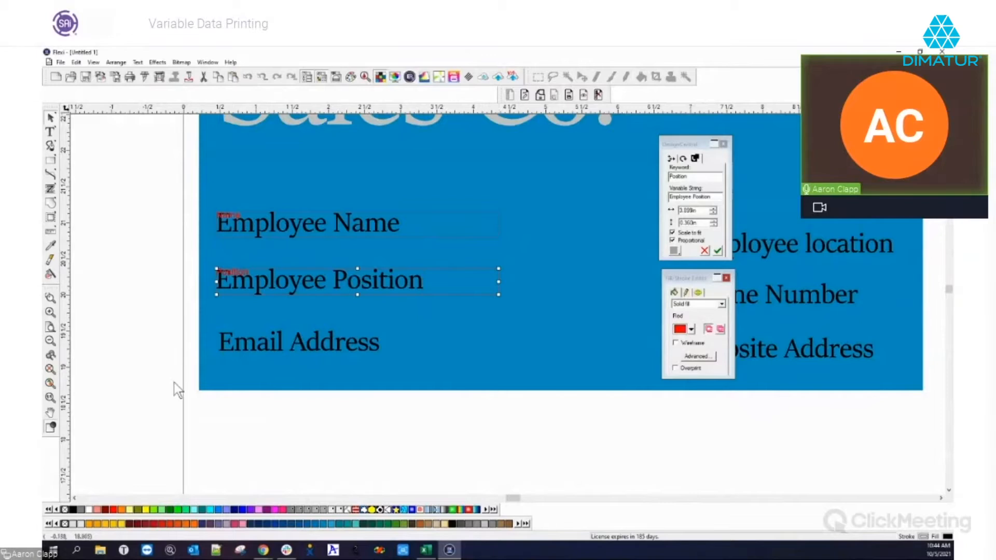
Convert the Email Address line into a variable field with keyword 'email'
left_click(254, 344)
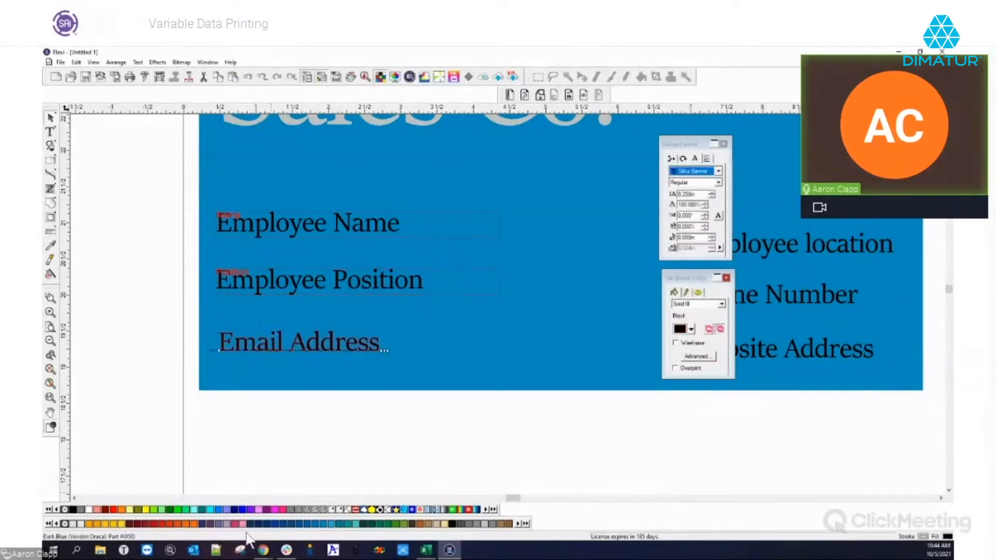
left_click(426, 551)
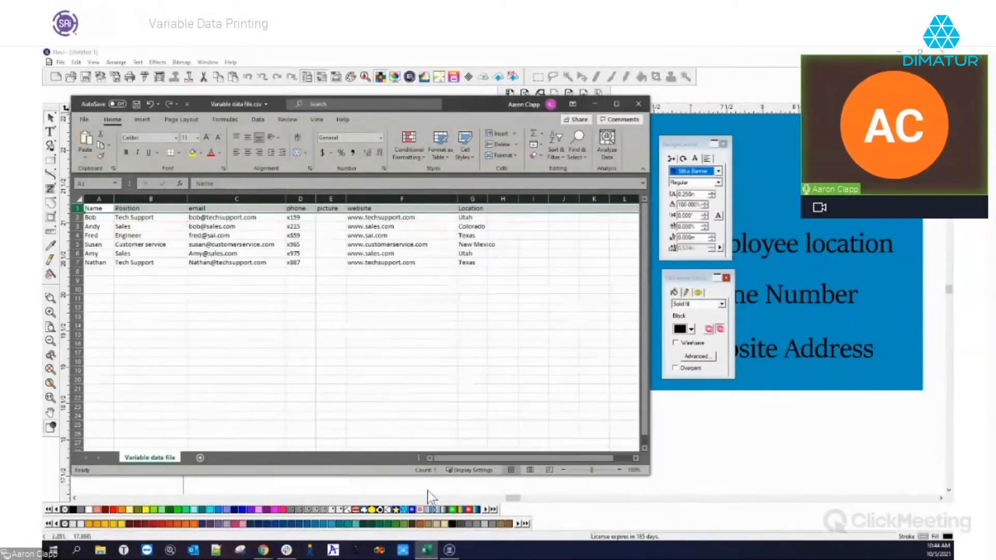
left_click(684, 125)
left_click(293, 345)
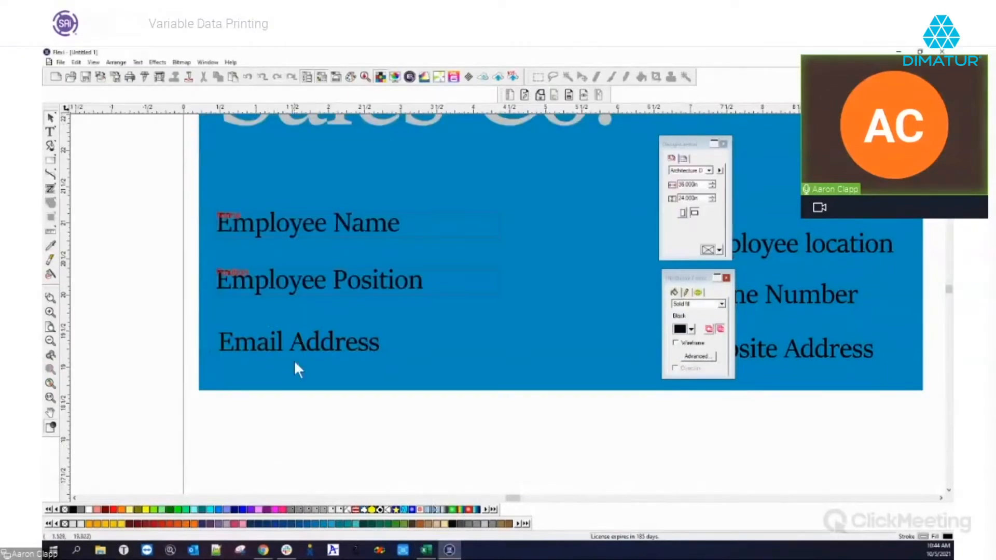
left_click(509, 95)
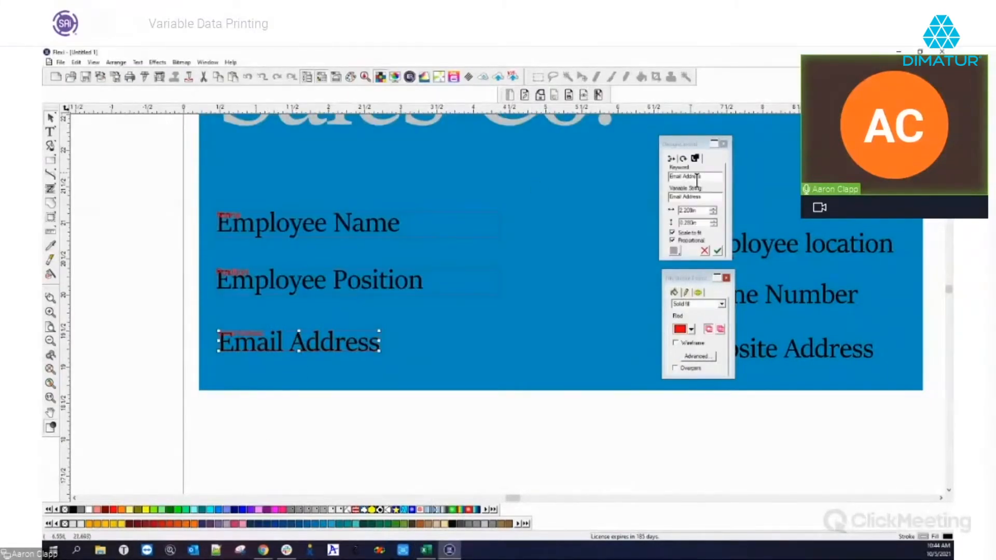
double_click(686, 177)
type("email")
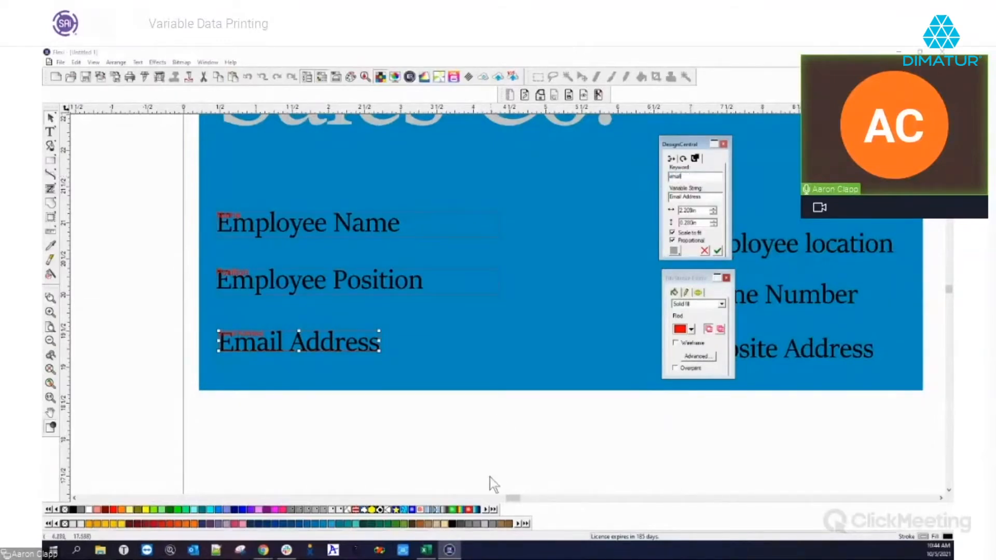
left_click(718, 252)
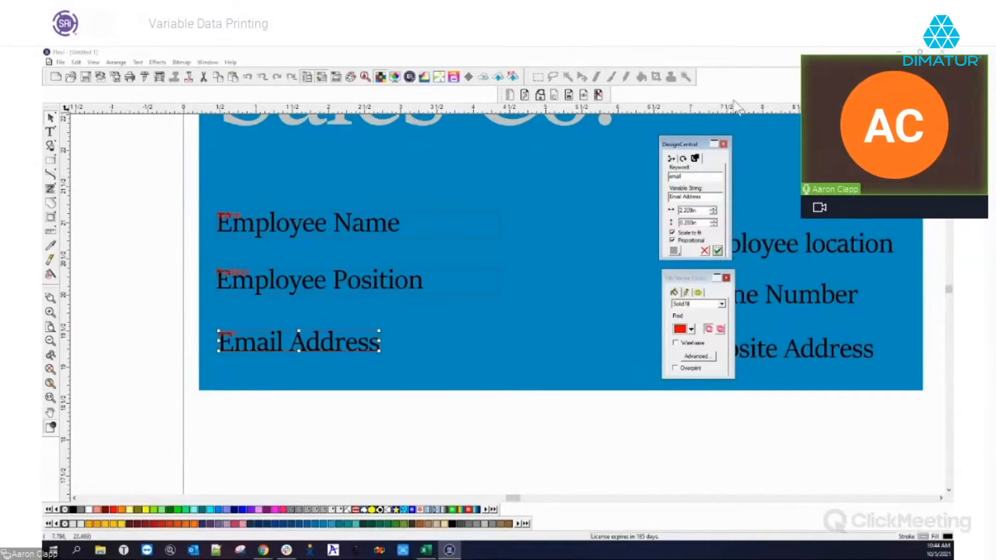
Make Employee location a variable field keyed 'Location' and widen its box
scroll(404, 319, "down", 6)
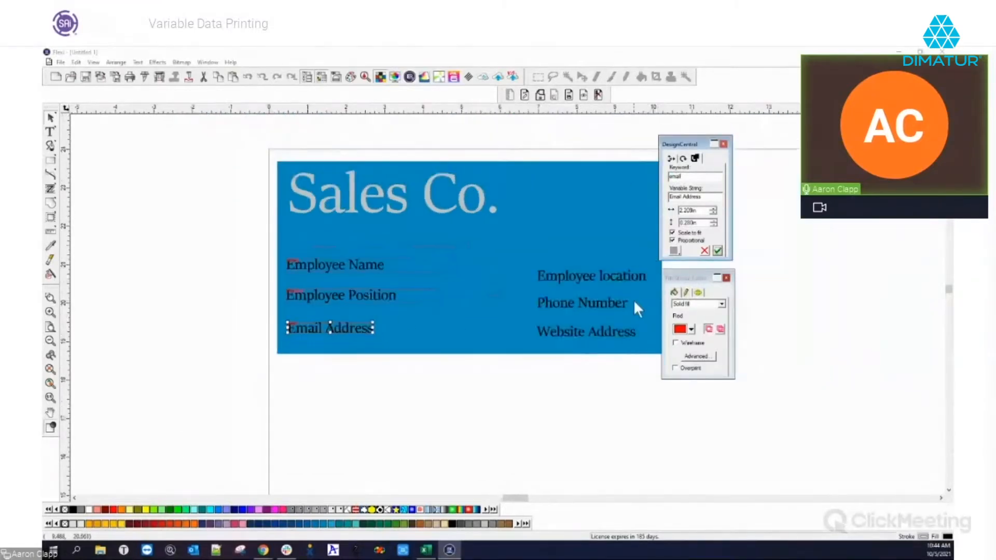
scroll(649, 294, "up", 5)
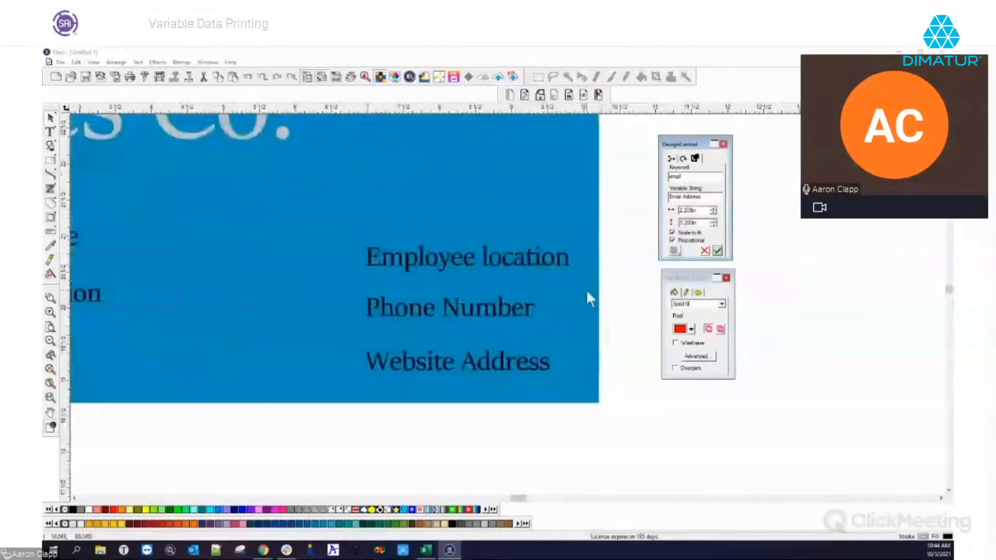
scroll(586, 299, "up", 2)
left_click(437, 237)
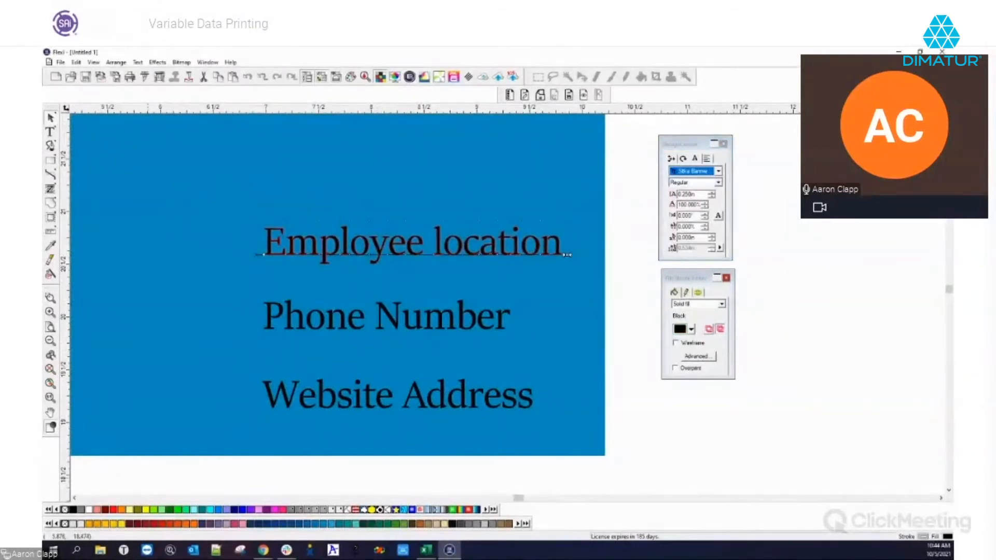
key("alt+Tab")
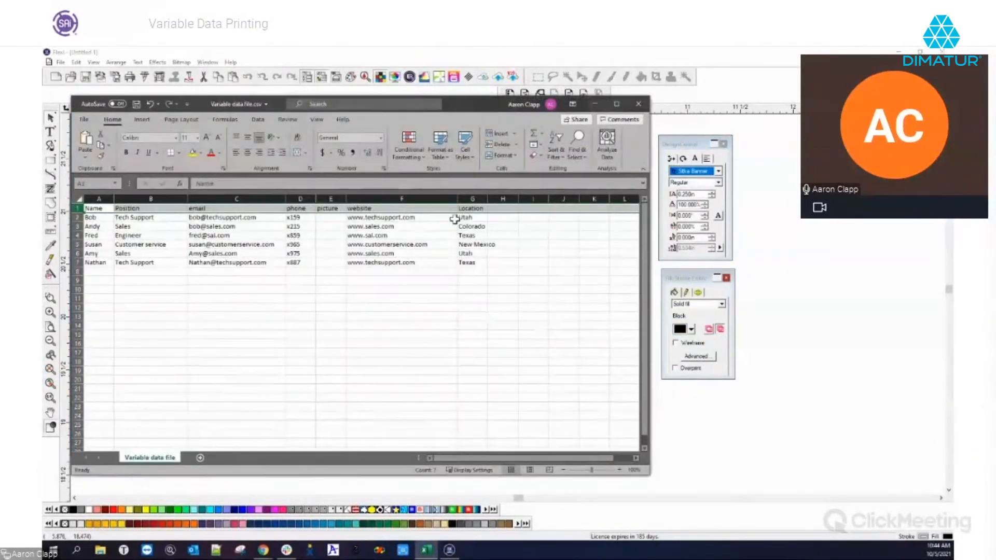
left_click(696, 92)
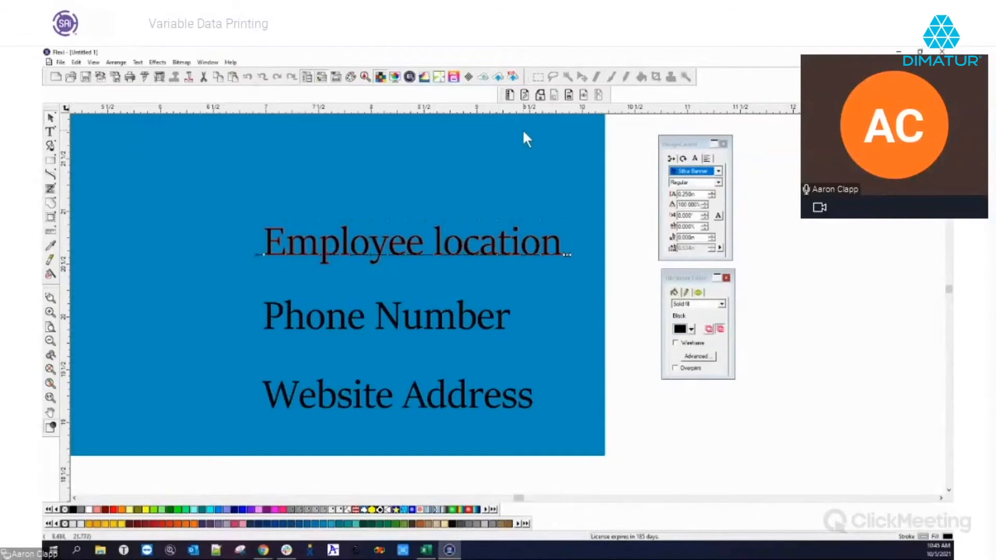
left_click(512, 95)
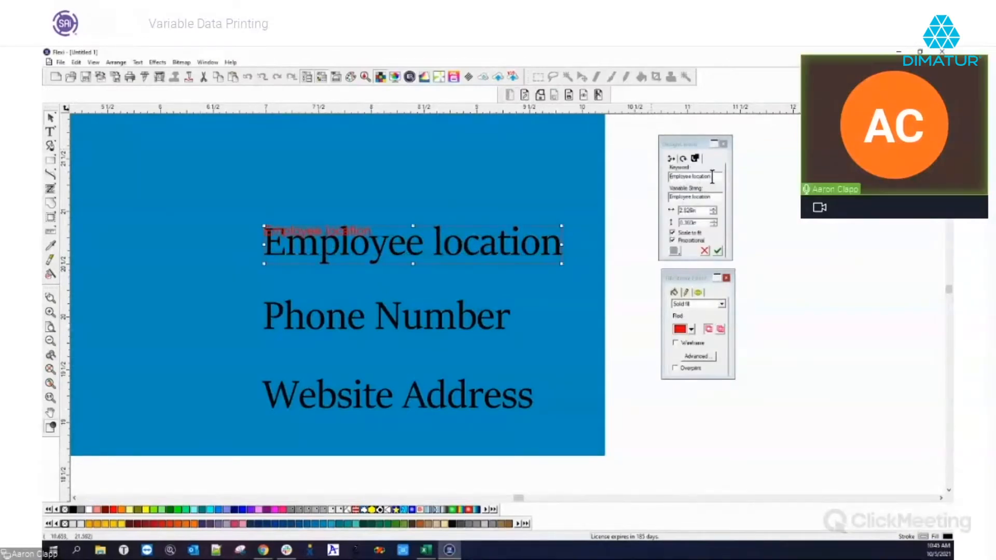
type("Location")
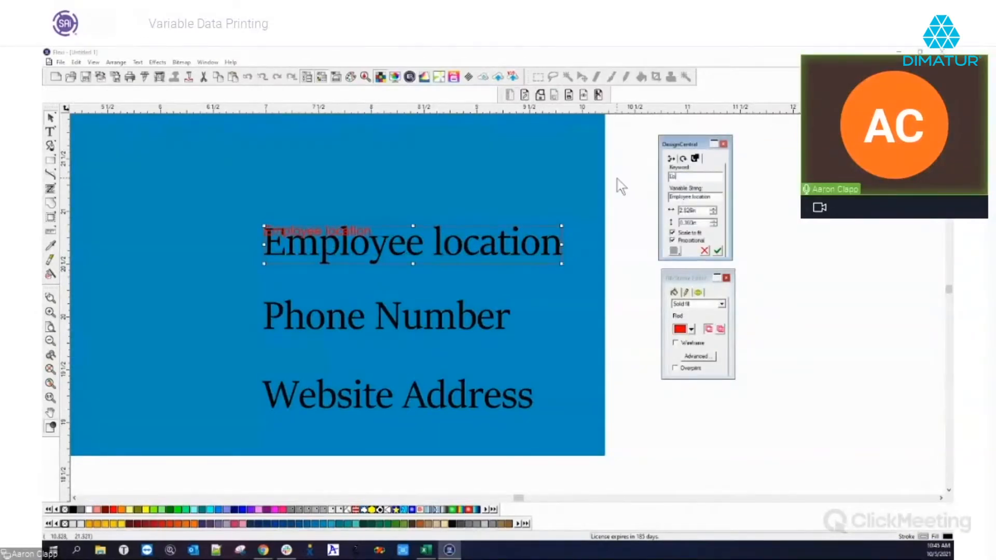
left_click(718, 251)
left_click_drag(562, 244, 596, 245)
Turn Phone Number into a variable field with the phone keyword
left_click(301, 314)
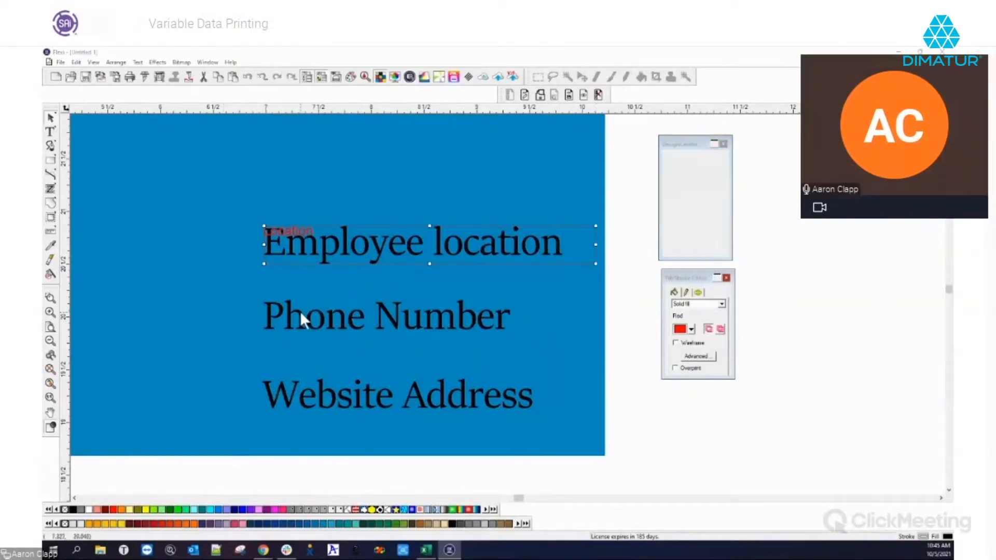
left_click(509, 95)
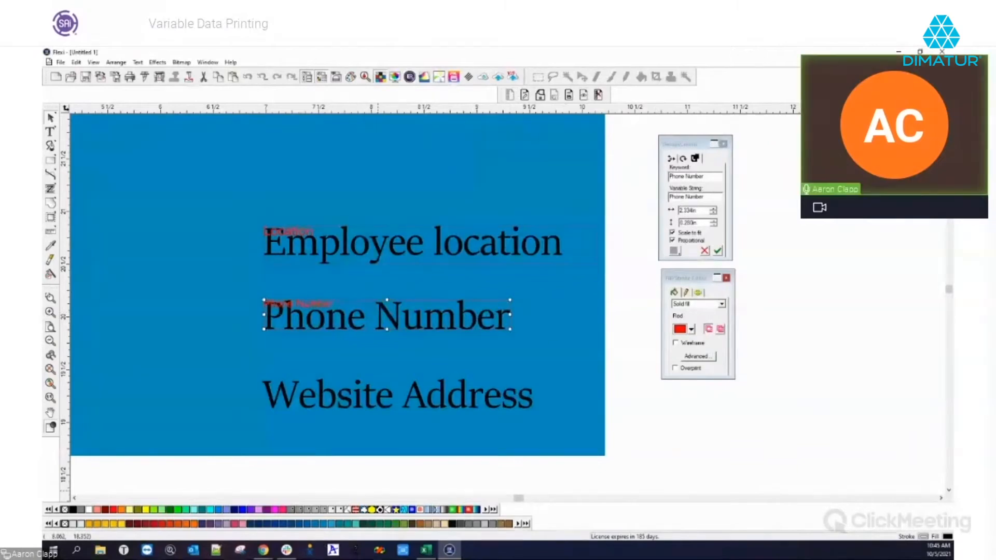
left_click(426, 550)
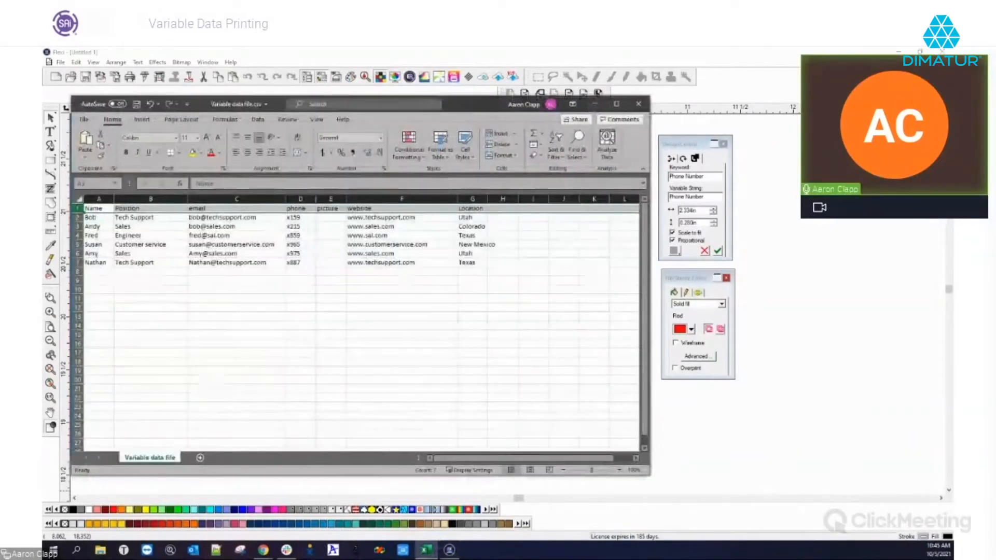
left_click(426, 550)
left_click(711, 174)
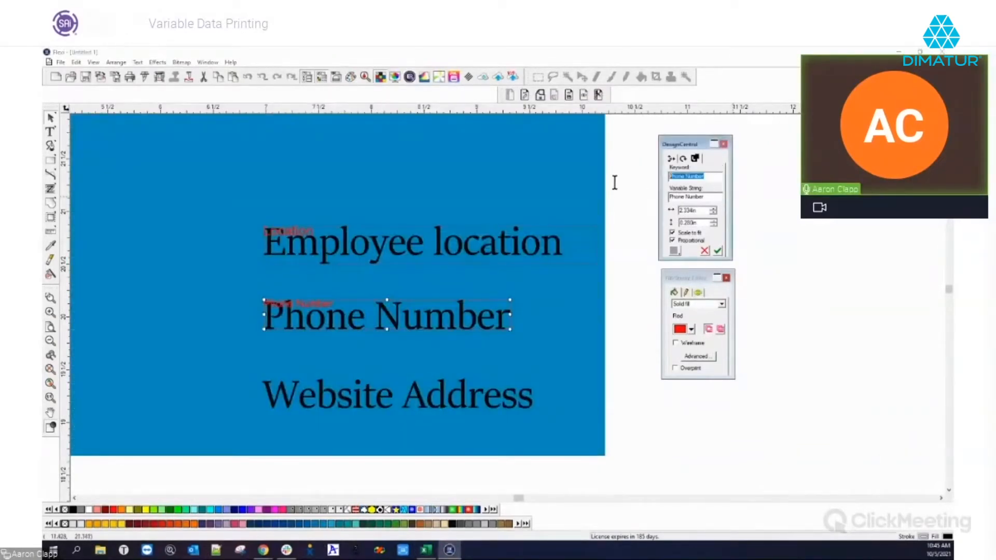
type("P")
type("hone1")
left_click(721, 251)
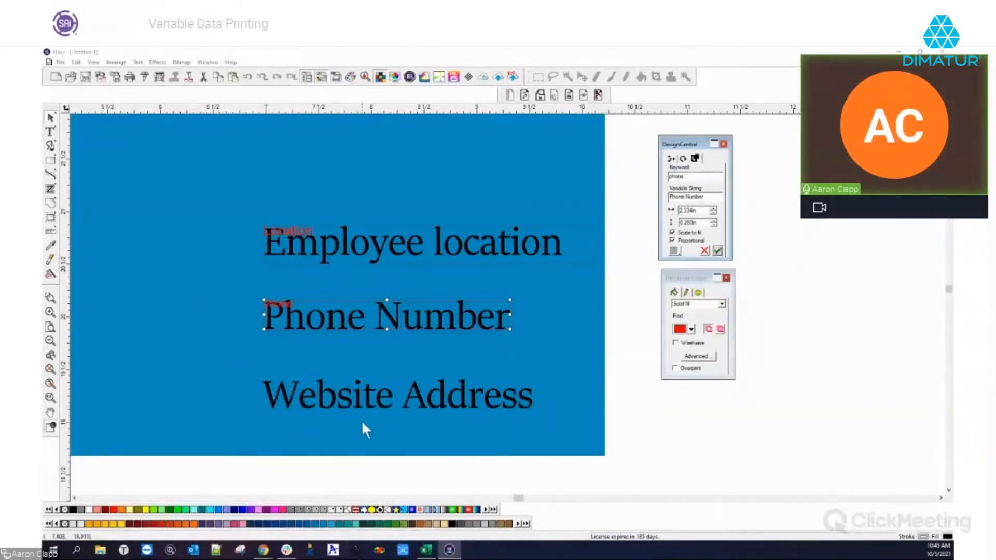
left_click(360, 394)
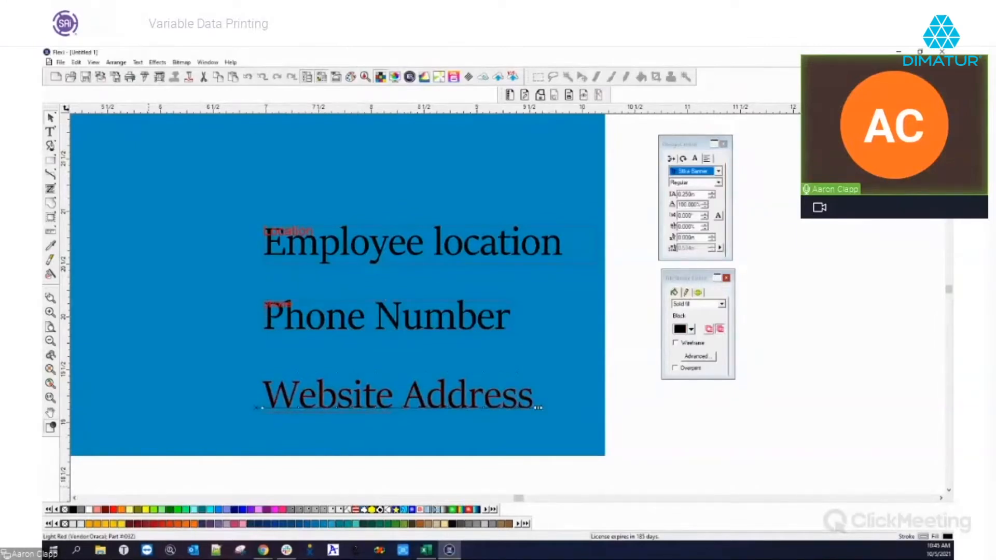
Convert Website Address into a variable field keyed 'website', then zoom out
left_click(426, 550)
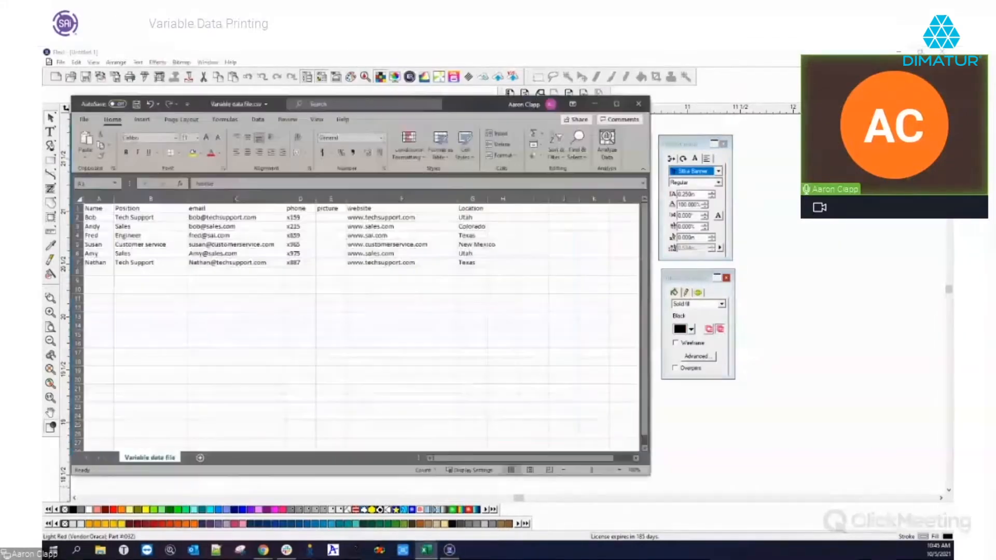
left_click(426, 550)
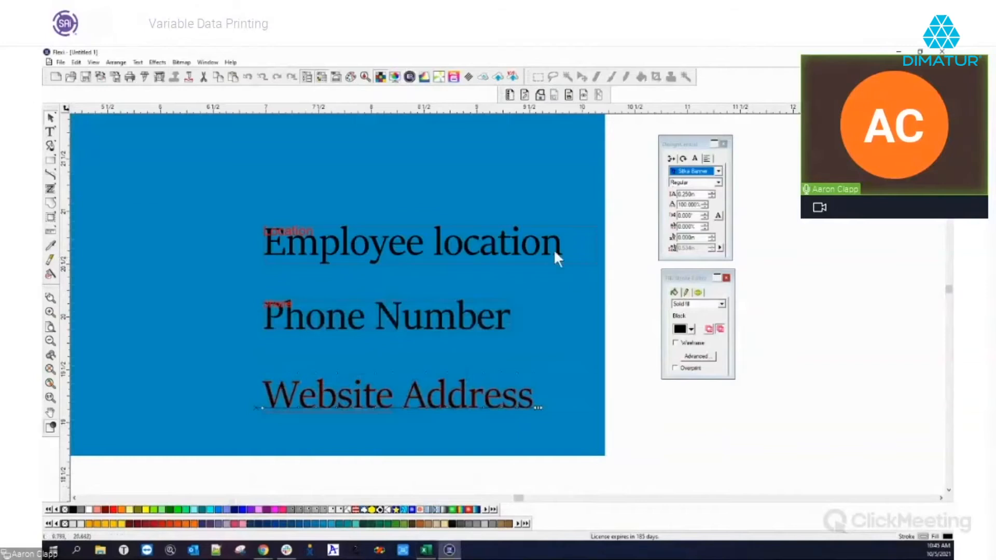
left_click(525, 95)
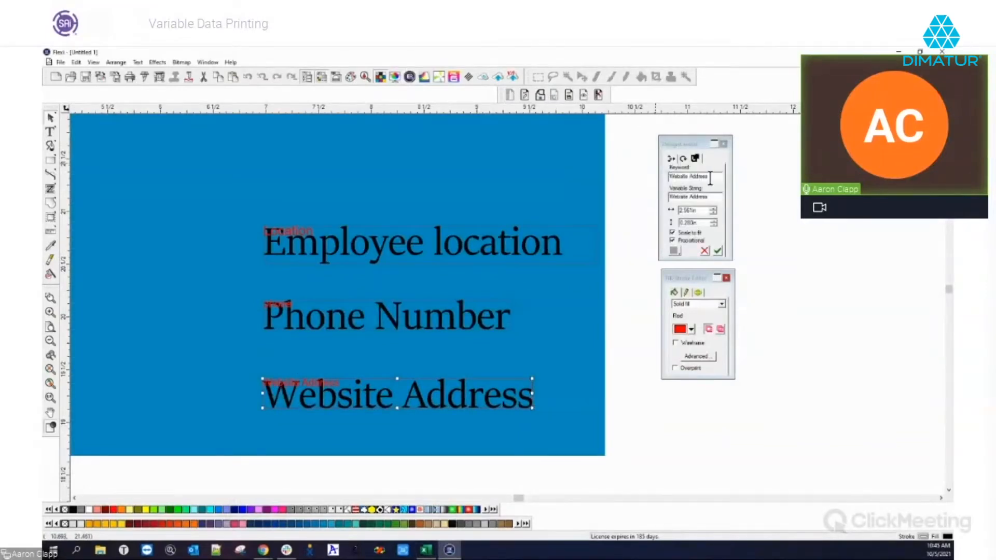
type("website")
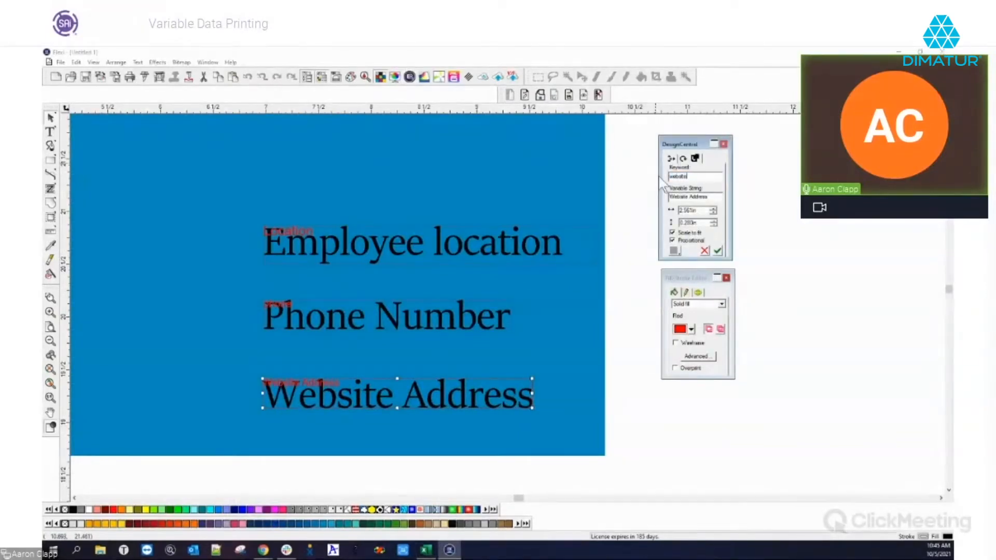
left_click(717, 250)
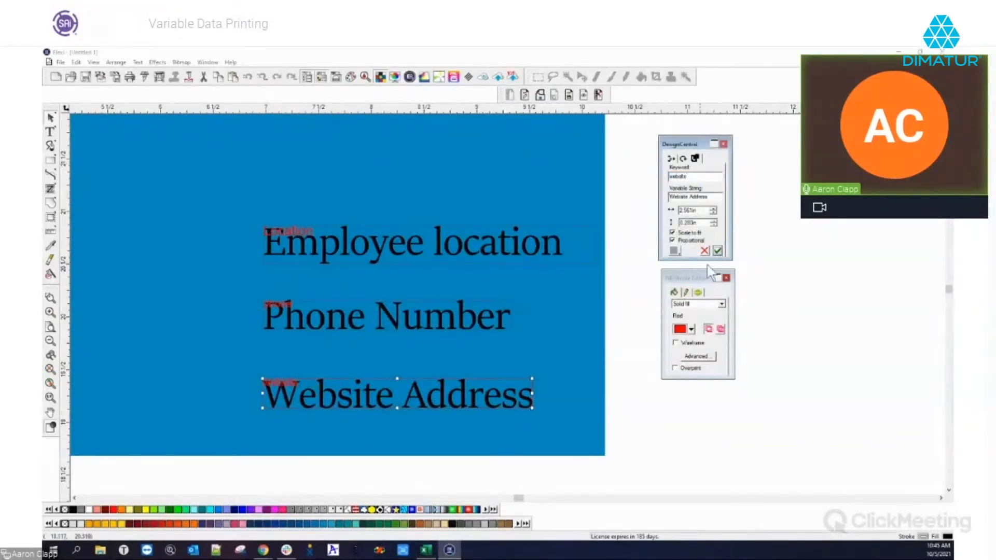
left_click(621, 313)
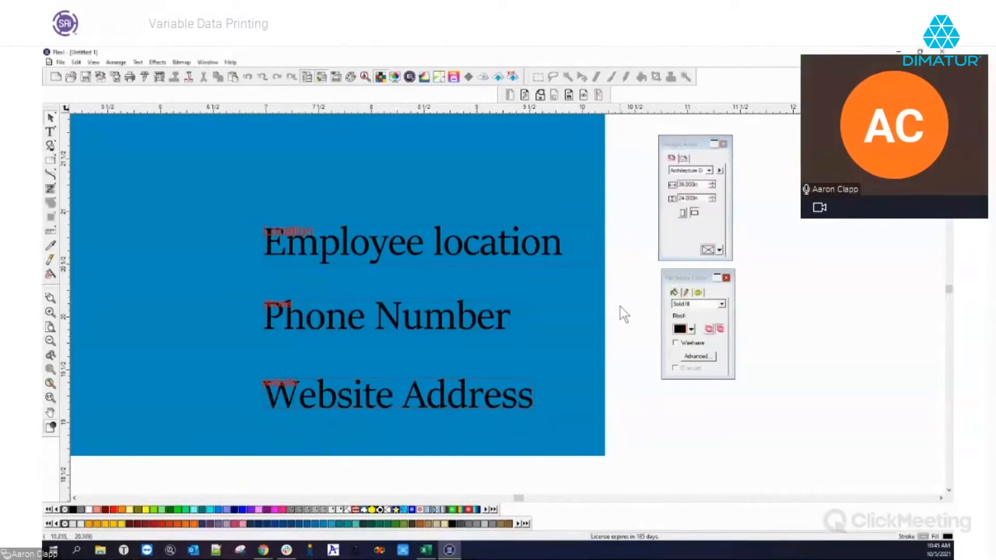
scroll(307, 303, "down", 7)
scroll(515, 322, "down", 4)
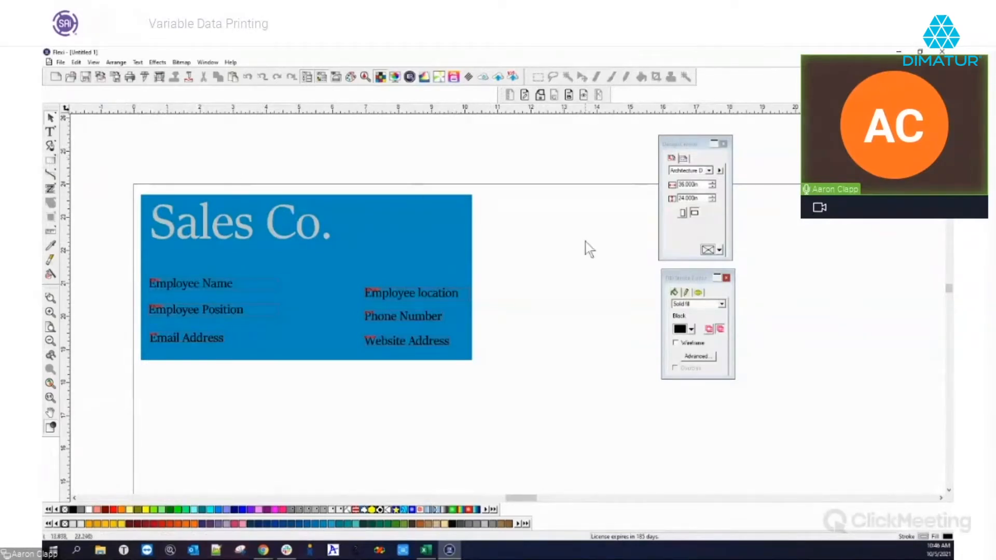
Draw a 2 x 2 in light grey square beside the blue card
left_click(51, 160)
left_click_drag(546, 235, 613, 304)
right_click(633, 284)
left_click(637, 285)
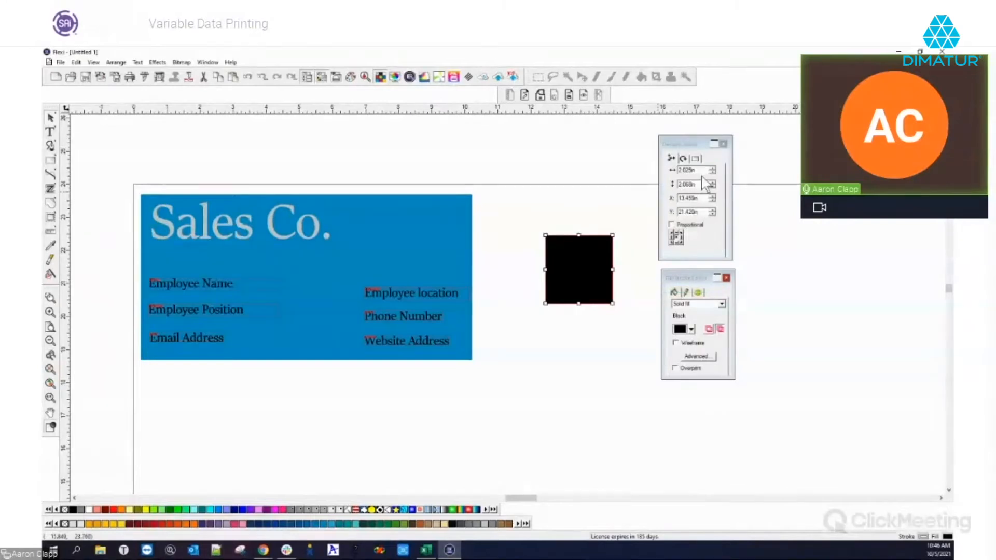
left_click_drag(561, 266, 404, 238)
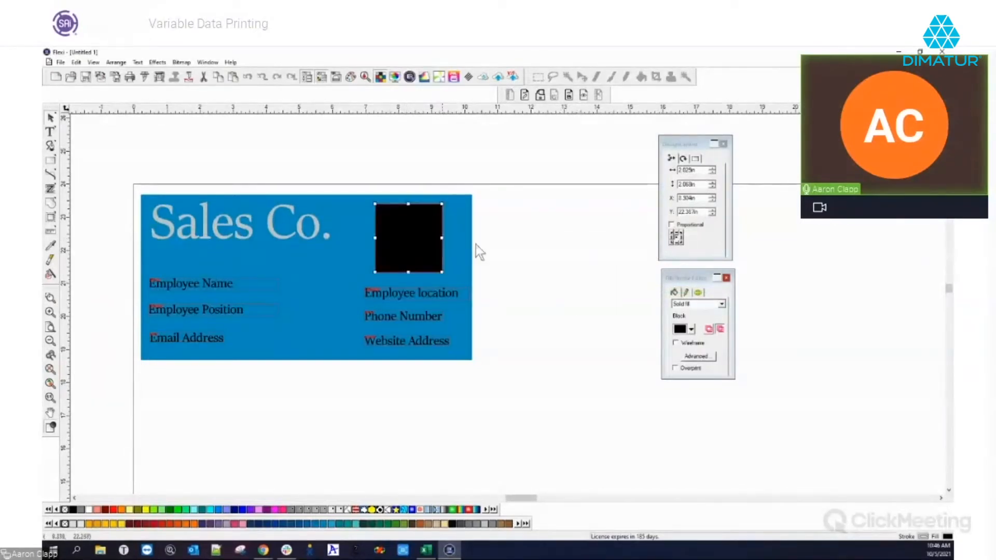
double_click(701, 171)
type("2")
key("Tab")
type("2")
key("Tab")
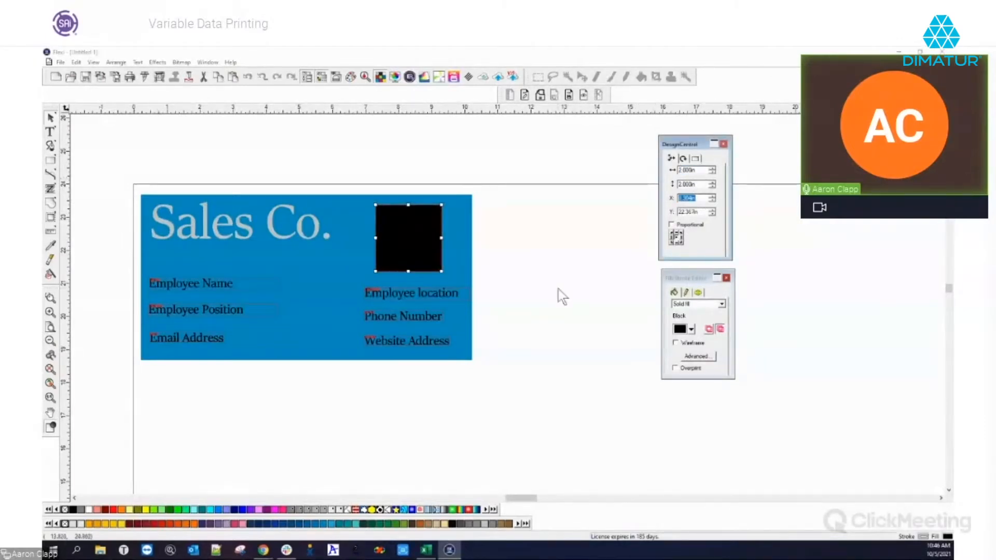
left_click_drag(428, 243, 584, 266)
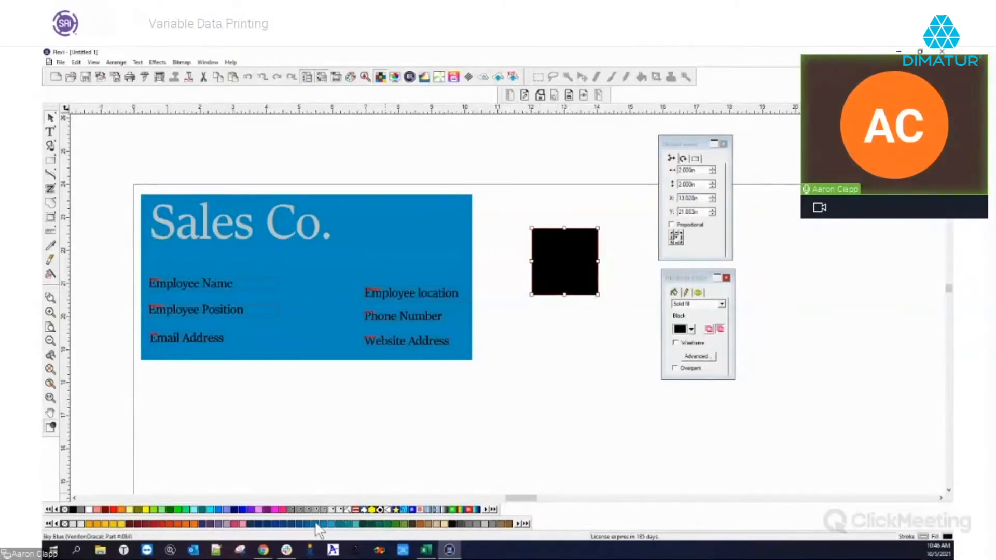
left_click(485, 525)
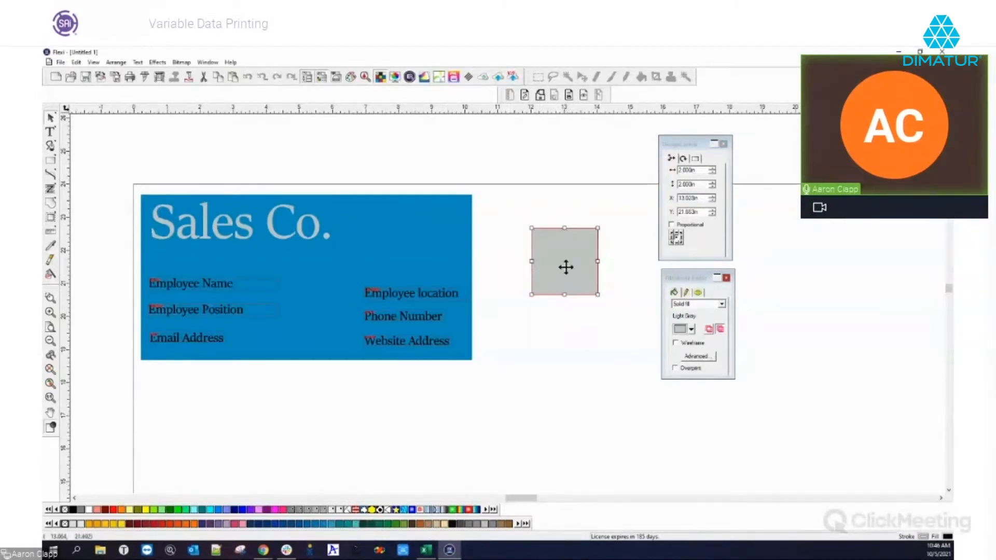
Label the grey square 'Image', select the whole placeholder, and open the Bitmap menu
left_click(50, 132)
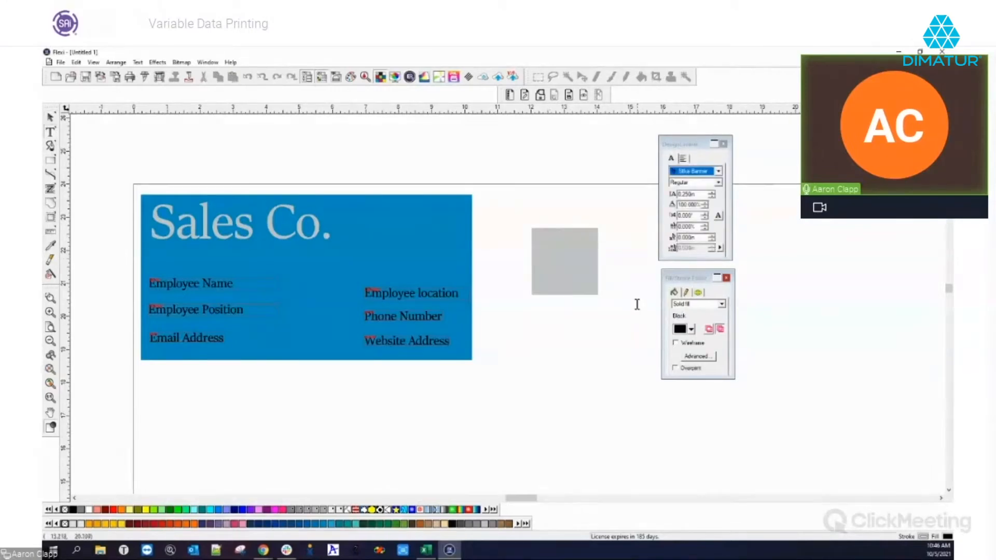
type("IG")
type("mage")
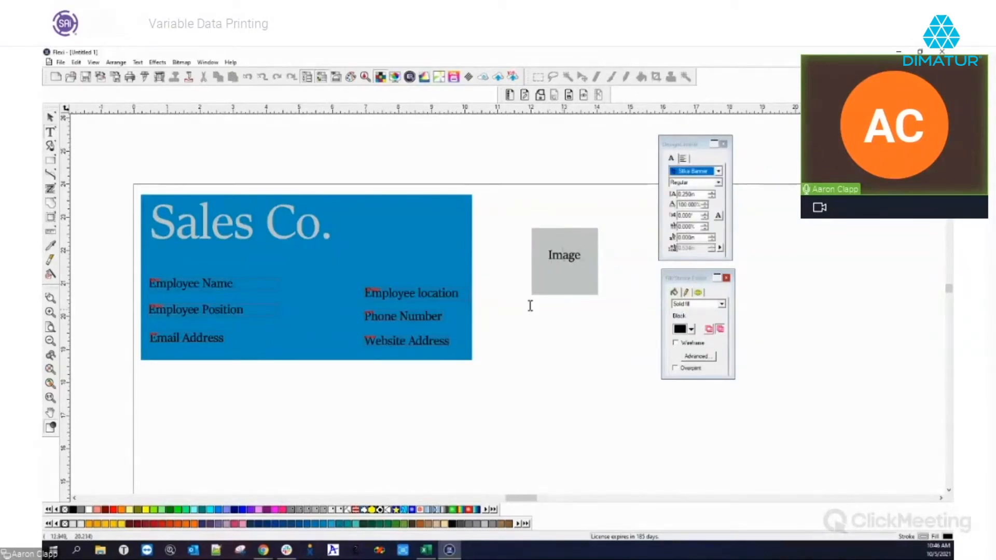
left_click(52, 119)
left_click_drag(504, 204, 612, 312)
left_click(182, 62)
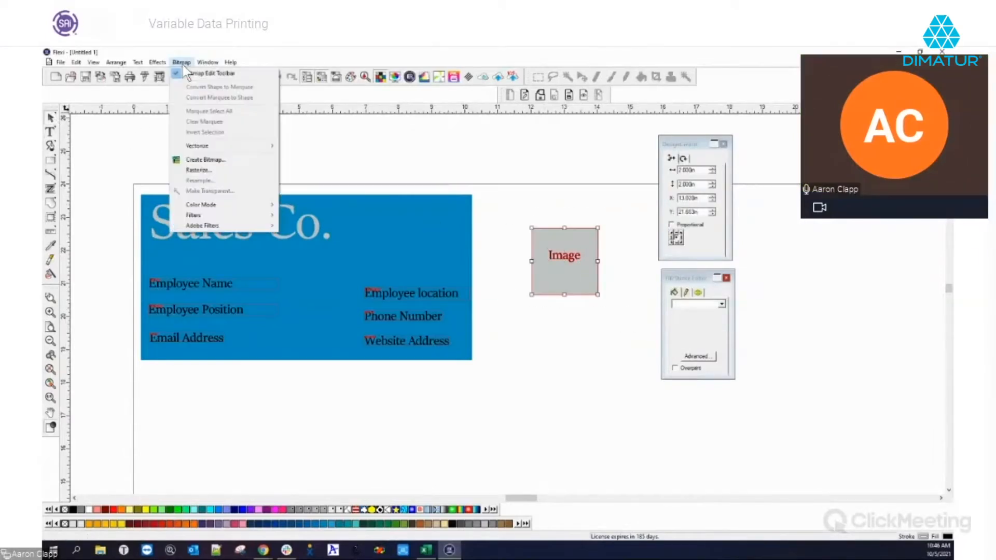
Rasterize the Image box to a 600×600 px, 300 PPI bitmap and move it onto the card's top right
left_click(198, 170)
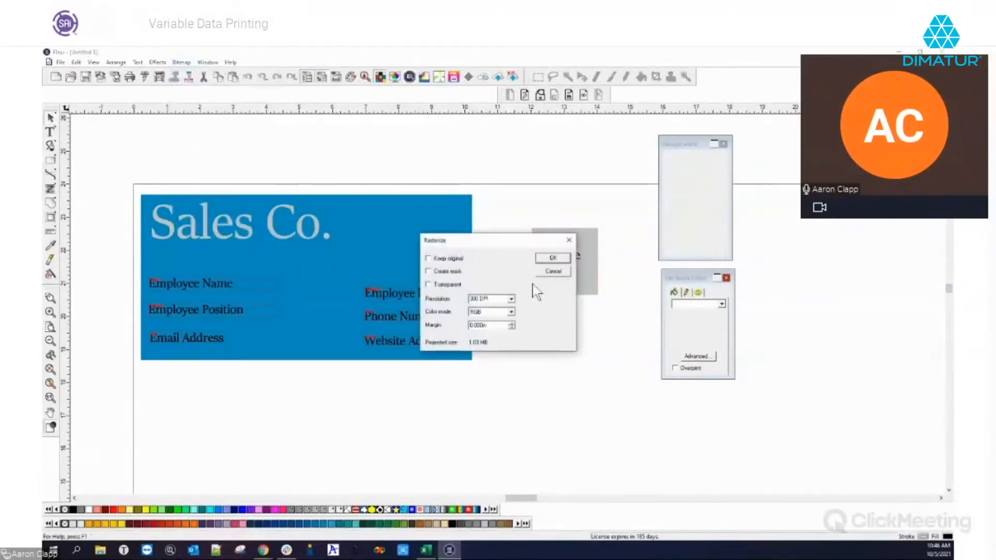
left_click(552, 259)
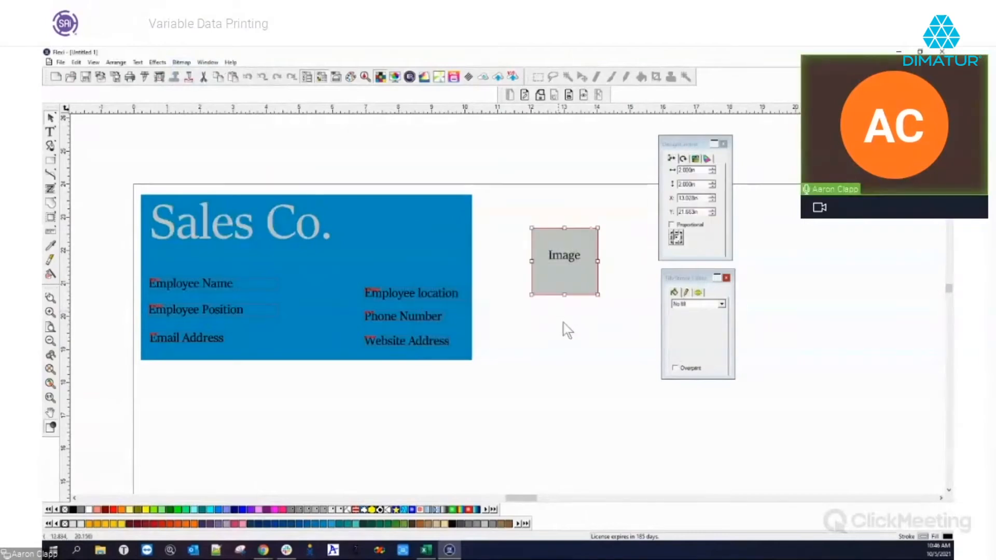
left_click(706, 159)
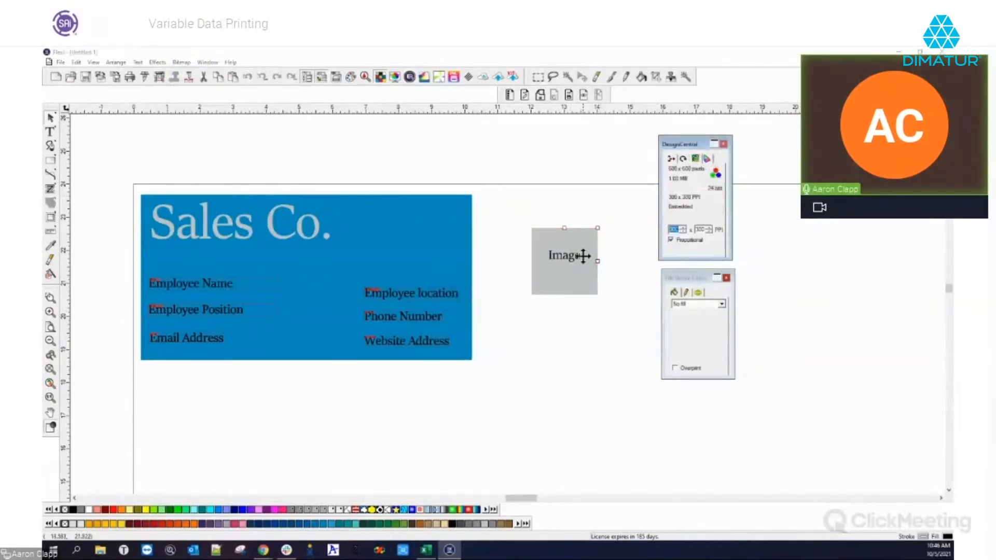
left_click(605, 262)
left_click_drag(565, 256, 406, 234)
Convert the Image bitmap into a variable-data image field with its keyword cleared
left_click(498, 270)
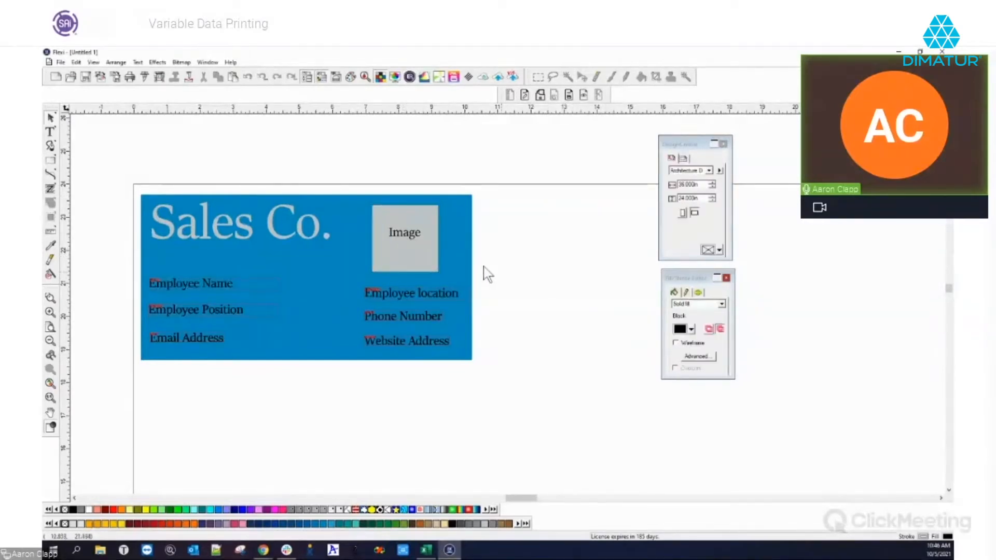
left_click(409, 245)
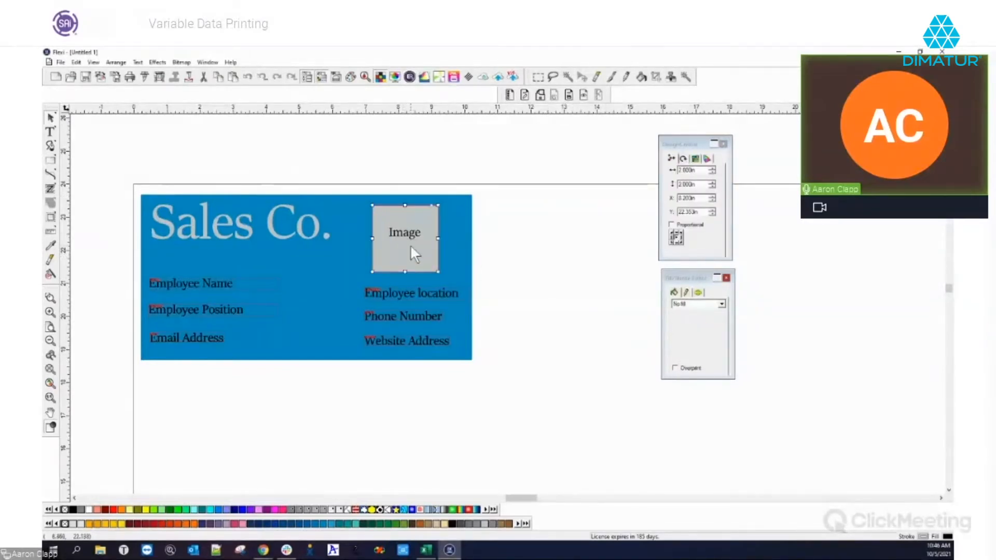
left_click(510, 95)
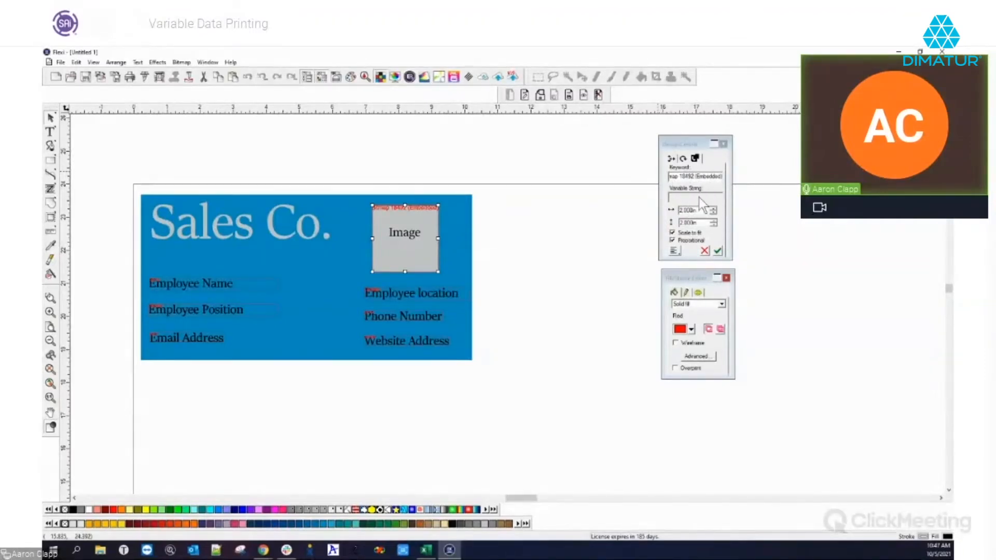
left_click(722, 180)
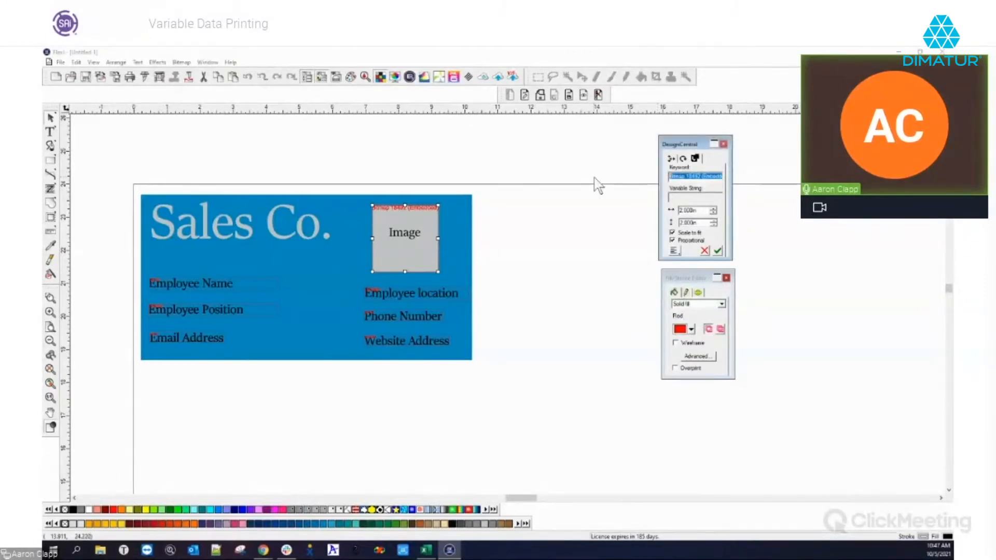
key("BackSpace")
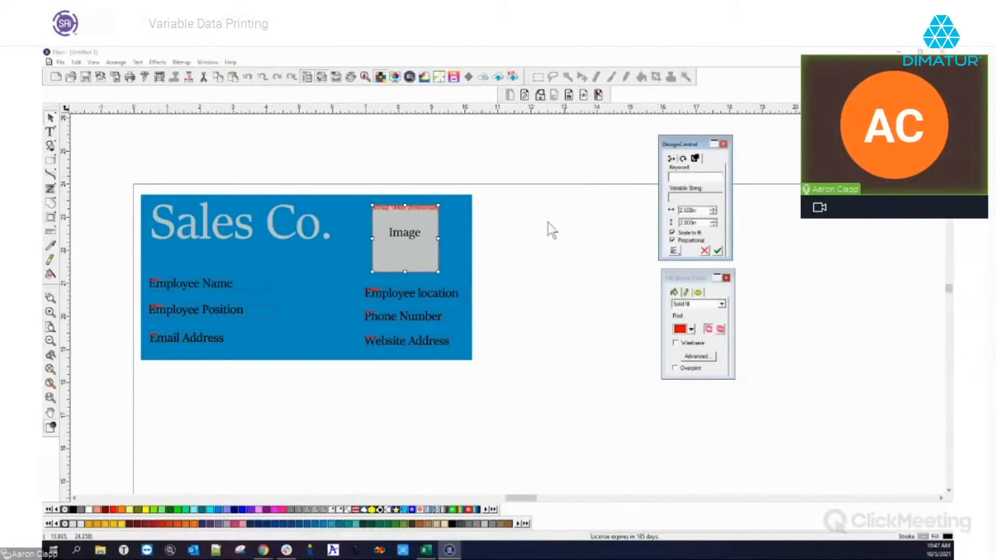
left_click(425, 553)
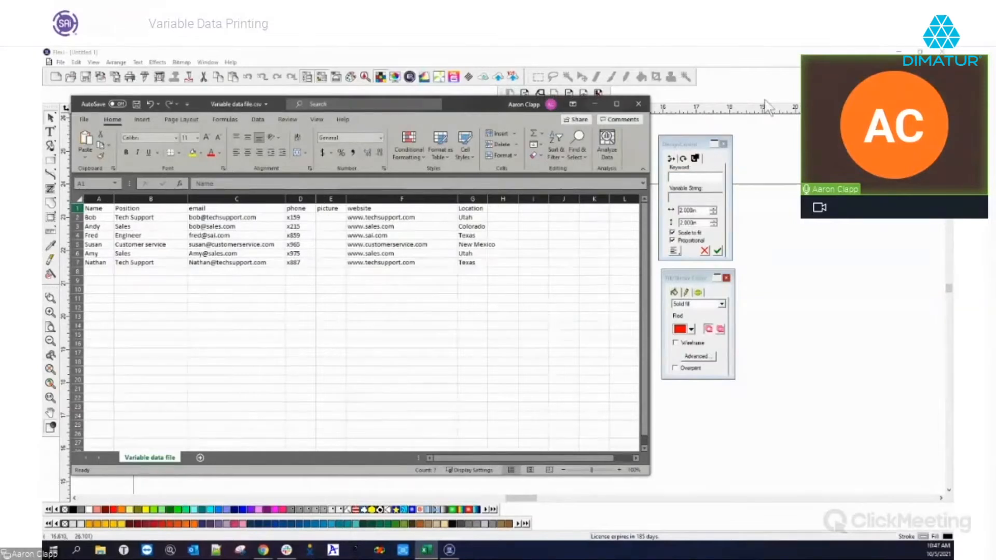
Set the image field's keyword to 'picture' and resize Excel's picture column E
left_click(770, 83)
left_click(708, 175)
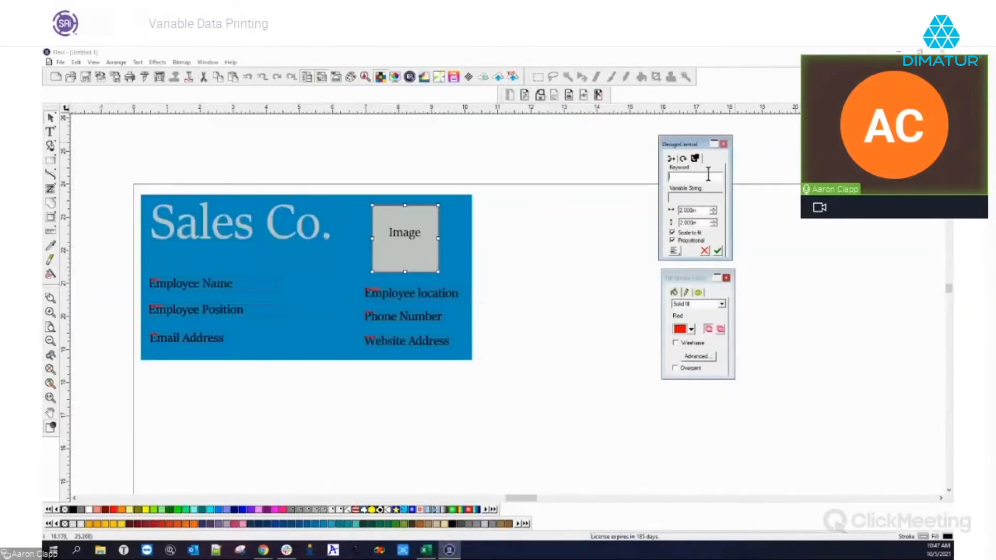
type("picture")
left_click(426, 550)
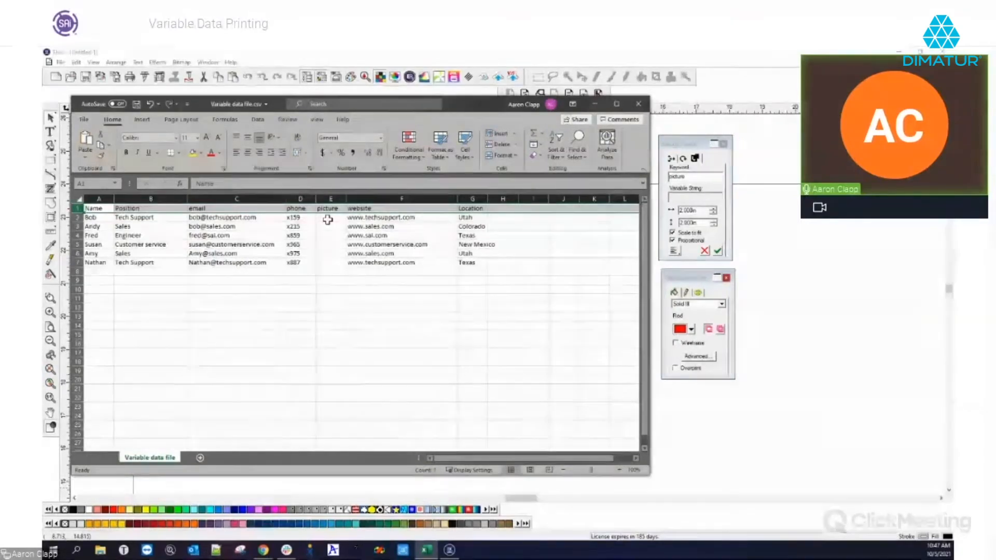
left_click_drag(345, 199, 427, 199)
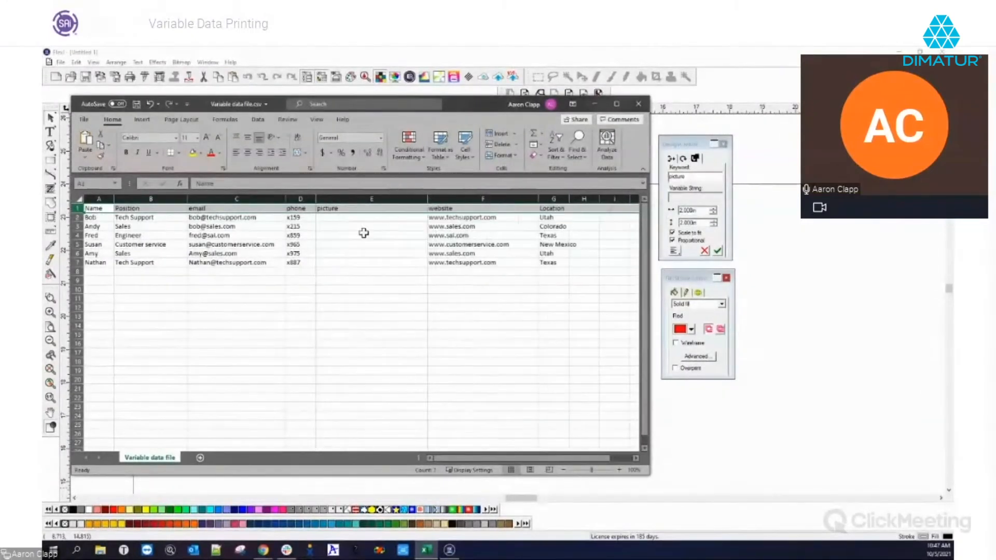
left_click(324, 218)
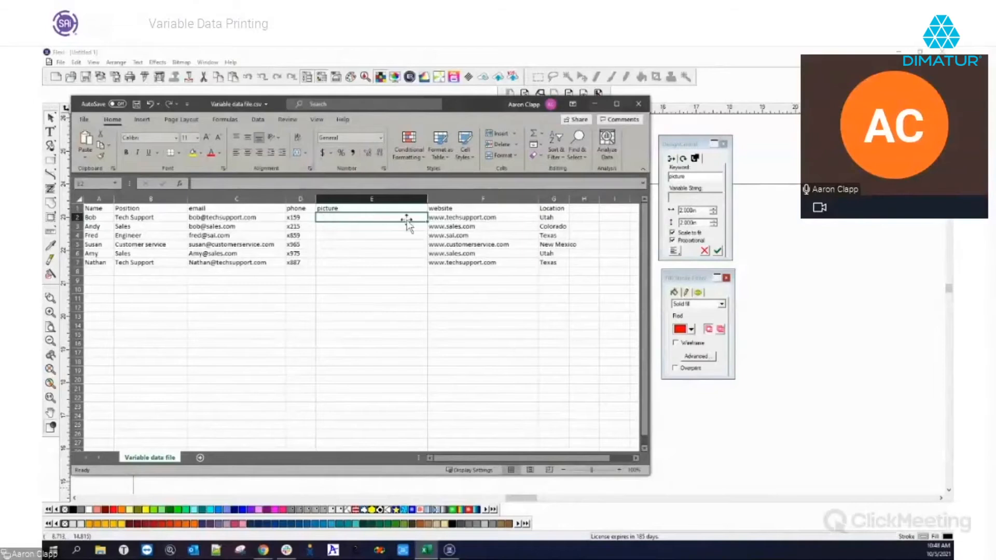
left_click_drag(427, 198, 390, 199)
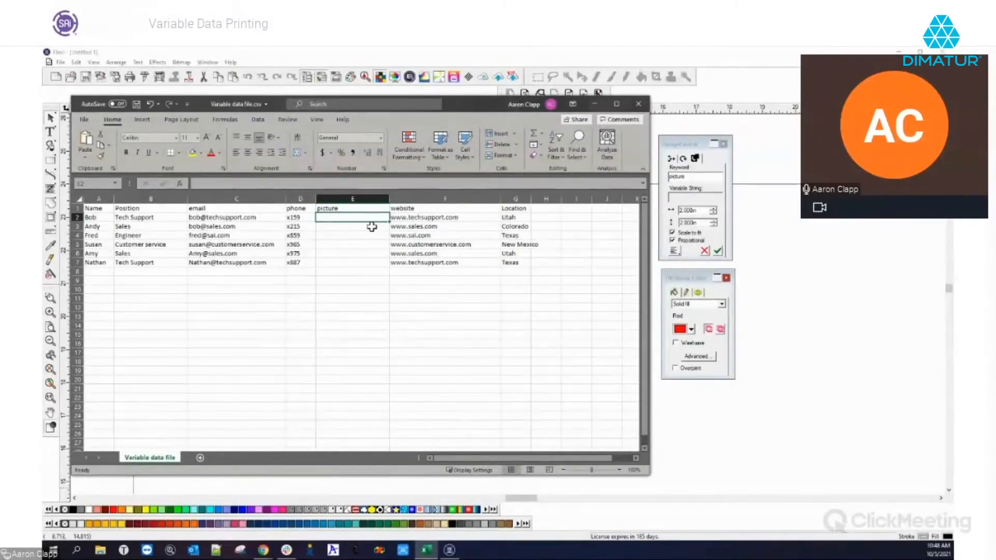
Hide the spreadsheet and deselect the picture image field on the card
left_click(596, 103)
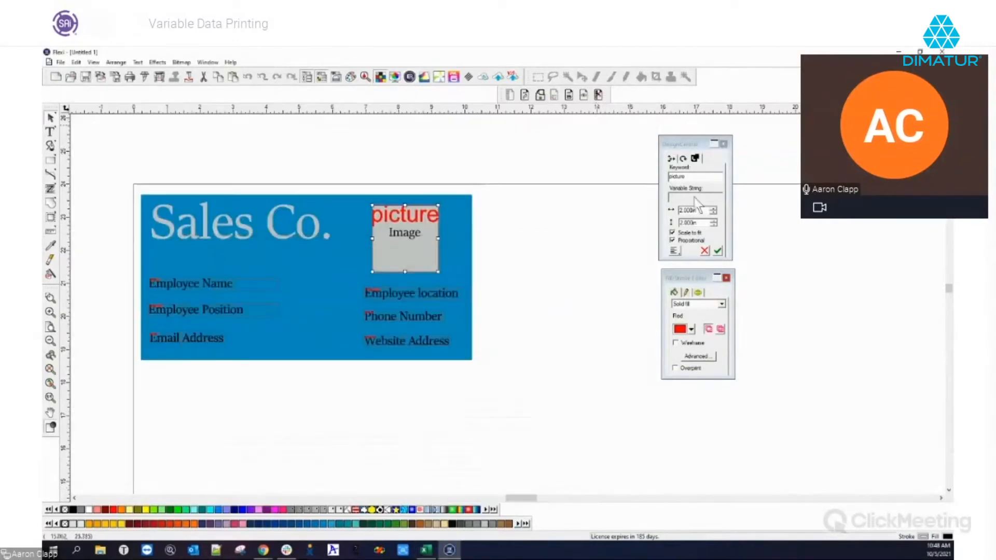
left_click(573, 293)
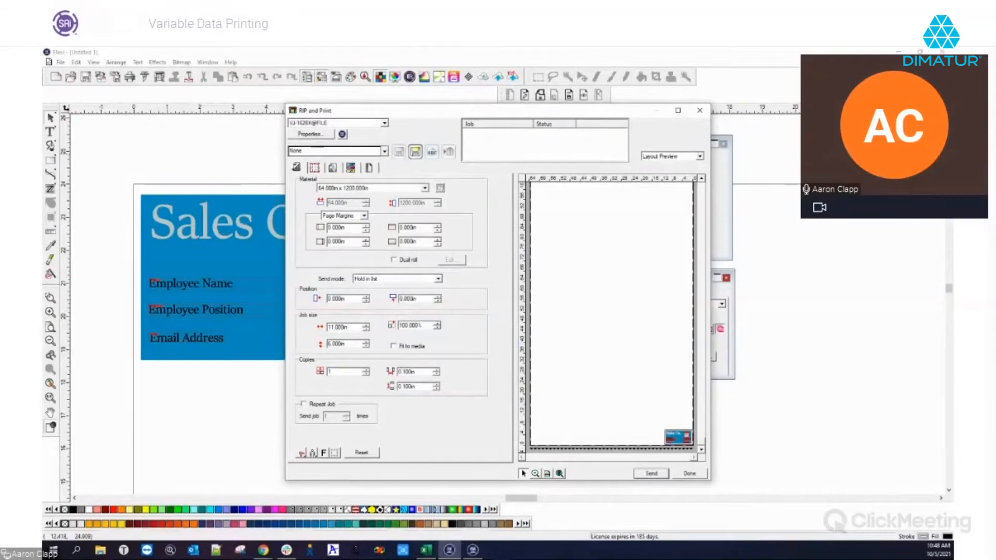
Zoom the print layout preview onto the card, show the Variable Data tab, and turn Preview off
left_click(535, 473)
left_click_drag(670, 433, 694, 447)
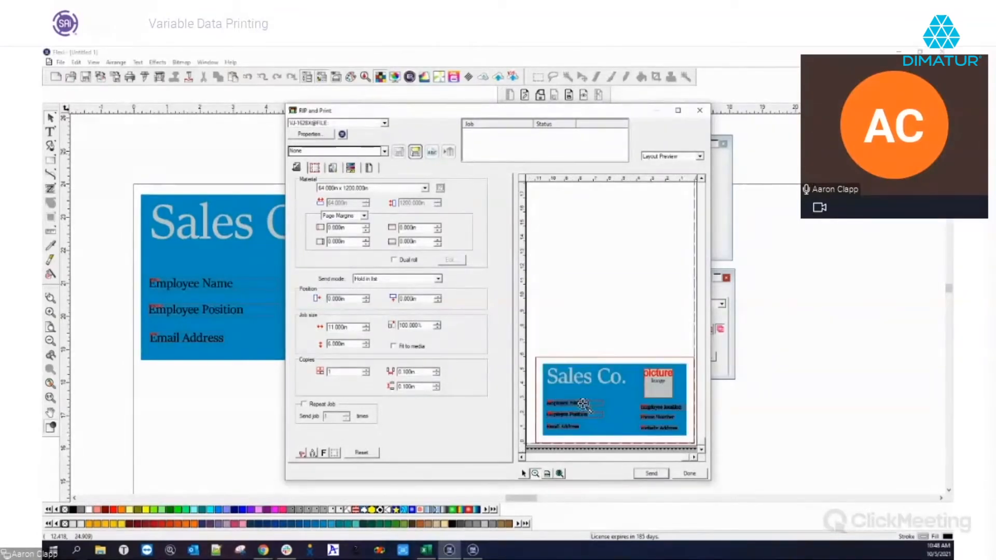
left_click(370, 167)
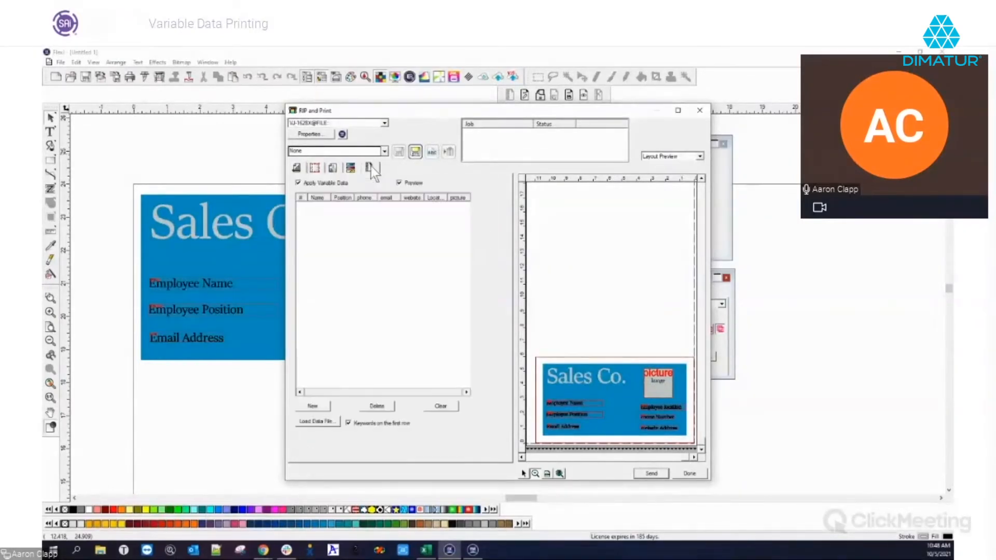
left_click(399, 183)
Load Variable data file.csv as the variable data source
left_click(327, 423)
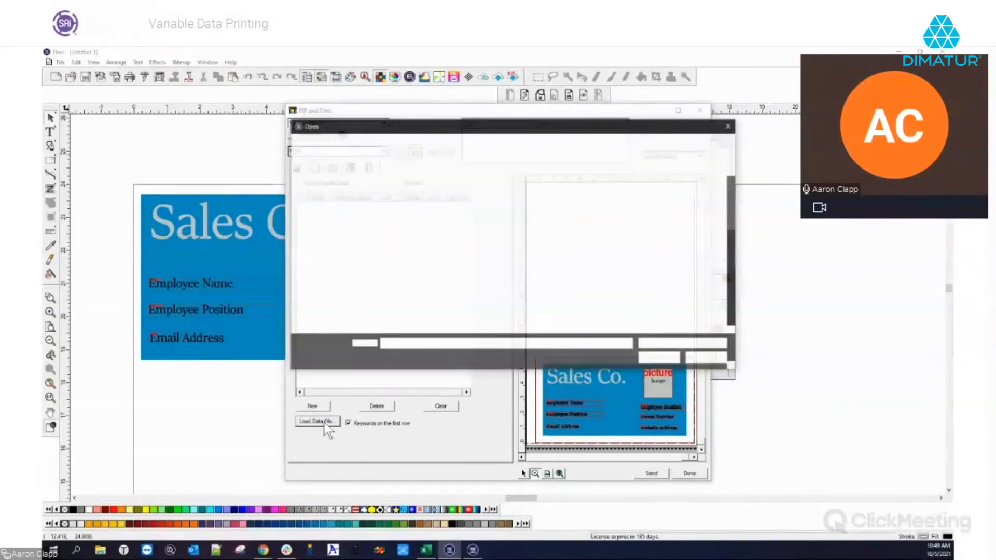
scroll(477, 260, "down", 10)
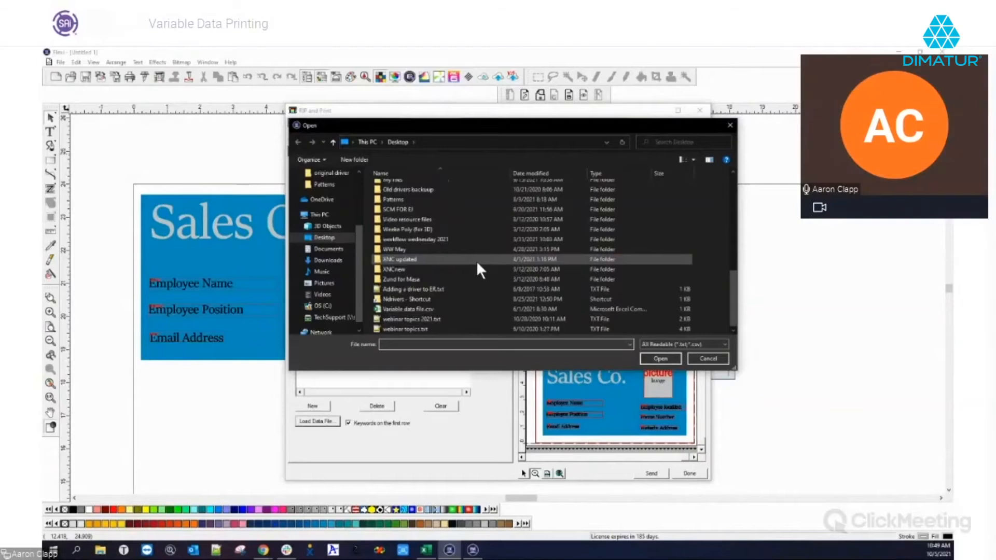
left_click(422, 307)
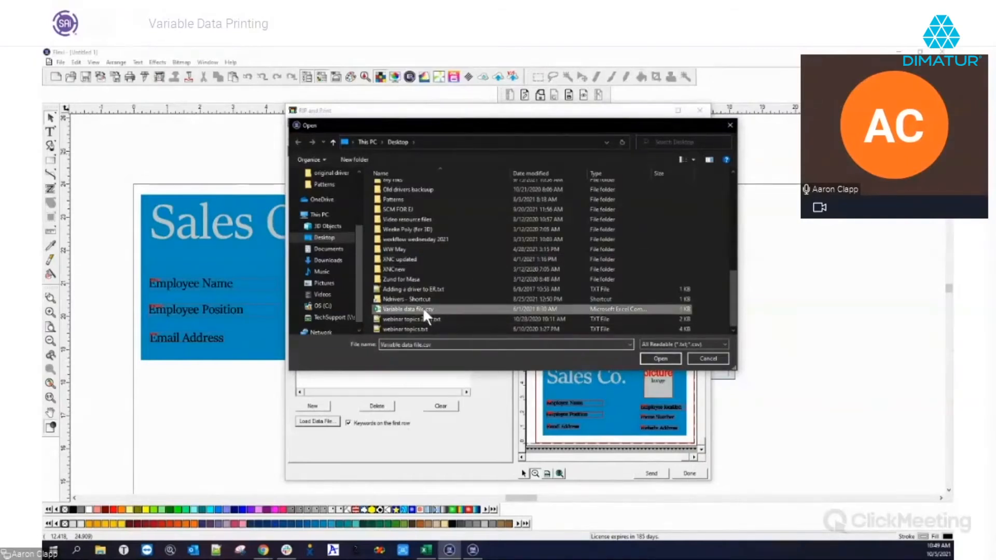
left_click(660, 358)
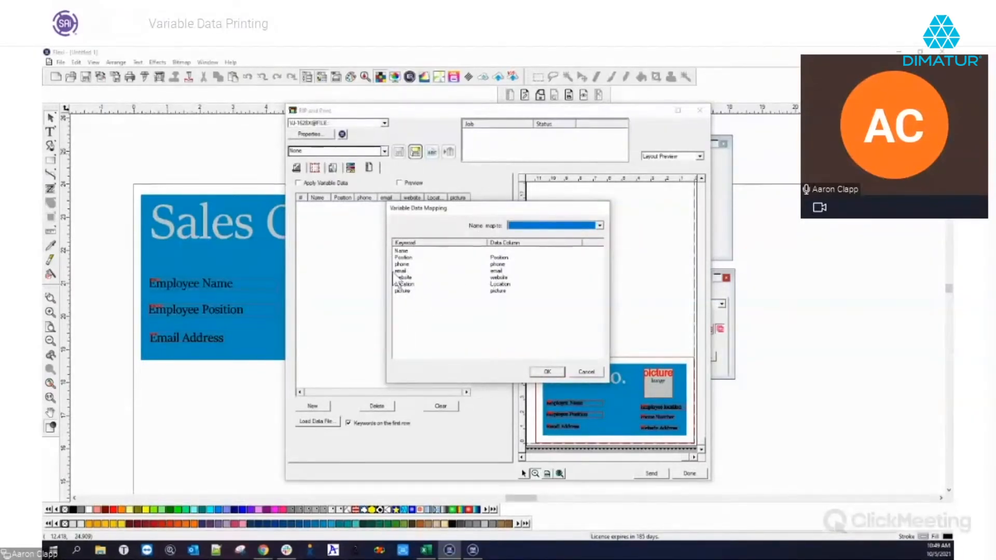
Map the Name keyword to the Name column and confirm the mapping
left_click(511, 252)
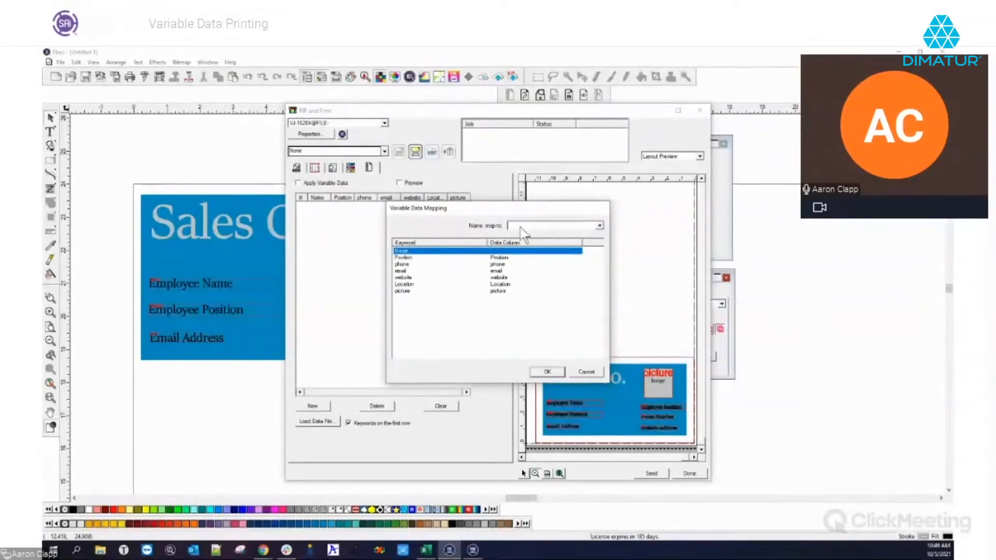
left_click(598, 226)
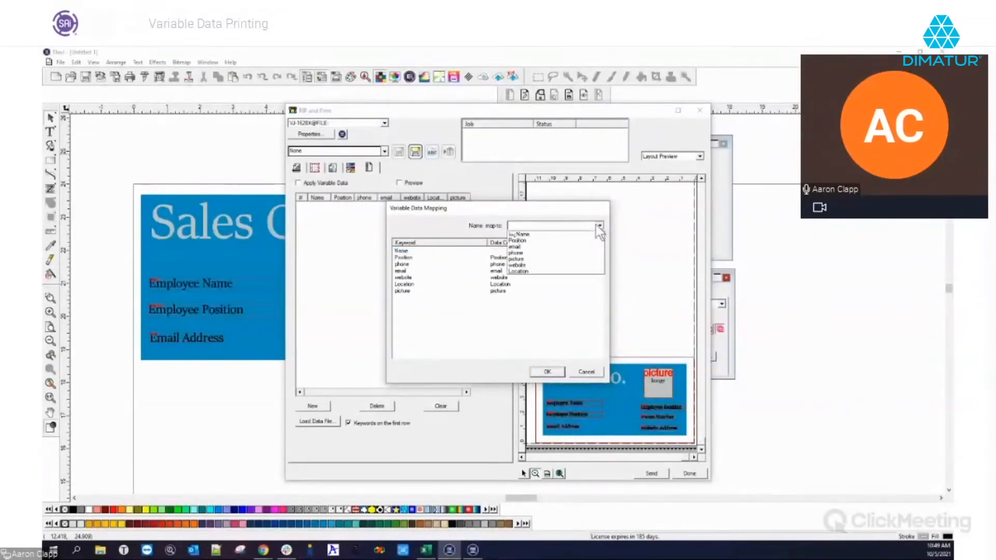
left_click(525, 235)
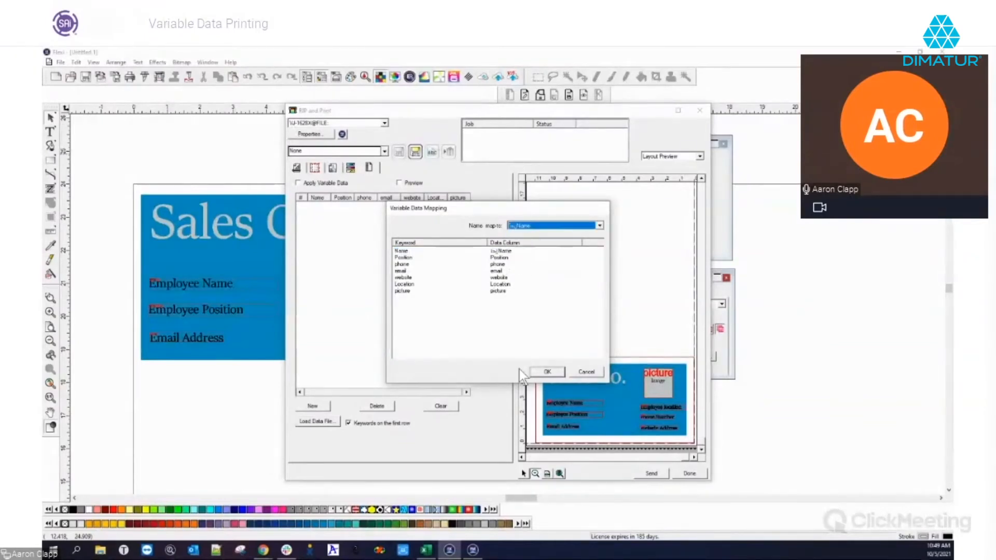
left_click(547, 373)
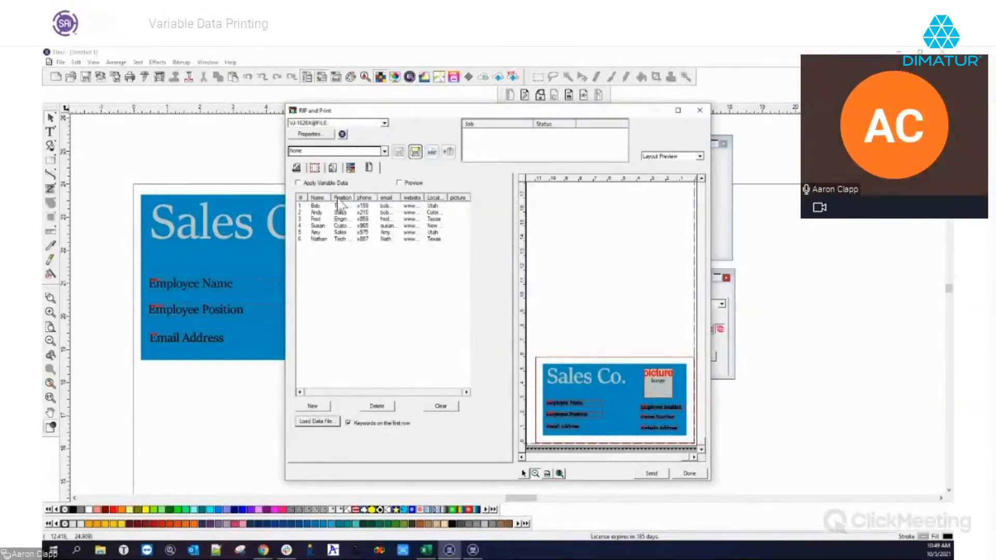
Widen the Position and website columns so the data table shows their full entries
left_click_drag(356, 198, 375, 198)
left_click_drag(445, 195, 467, 196)
left_click_drag(405, 392, 457, 395)
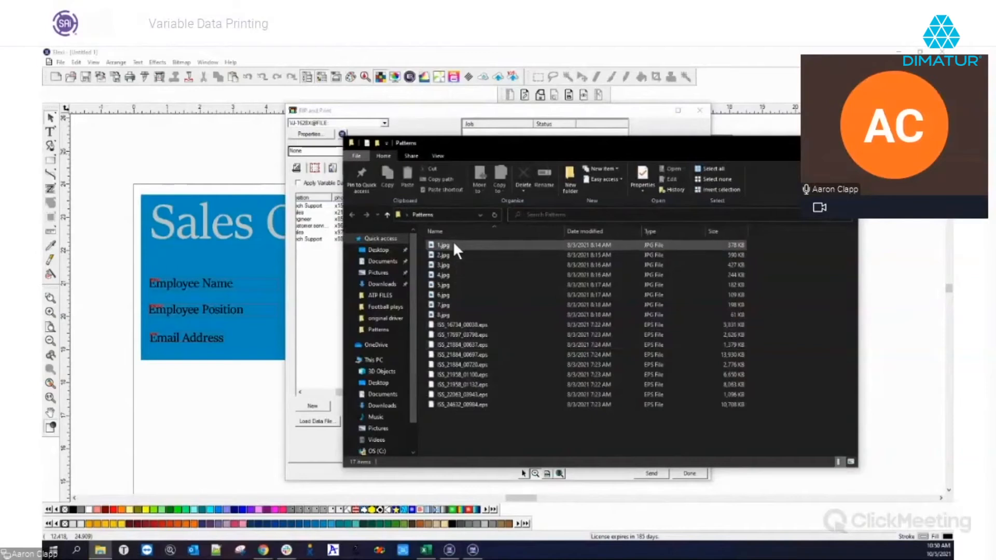
Pick pattern images in the Patterns folder and switch between it and the RIP and Print window
left_click(453, 242)
left_click(450, 273)
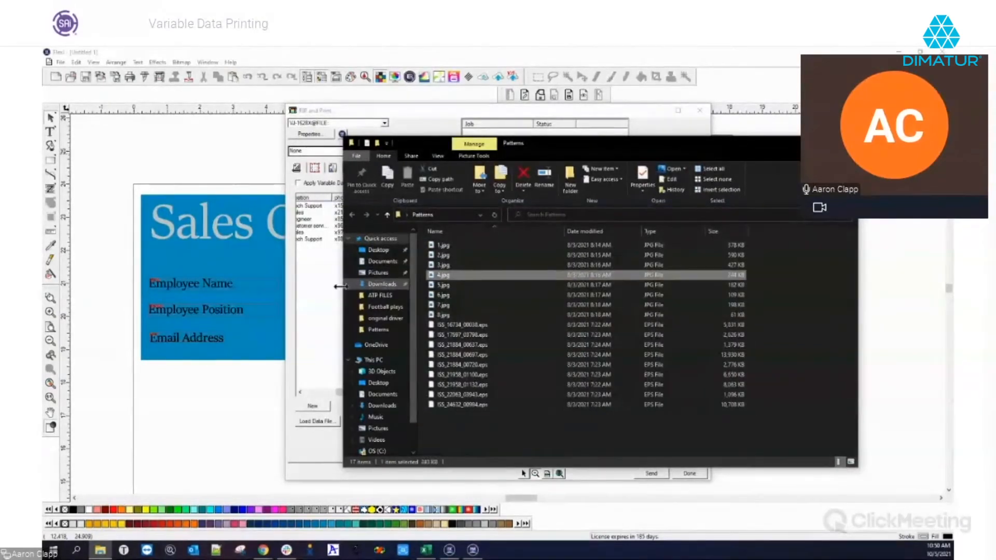
left_click(316, 331)
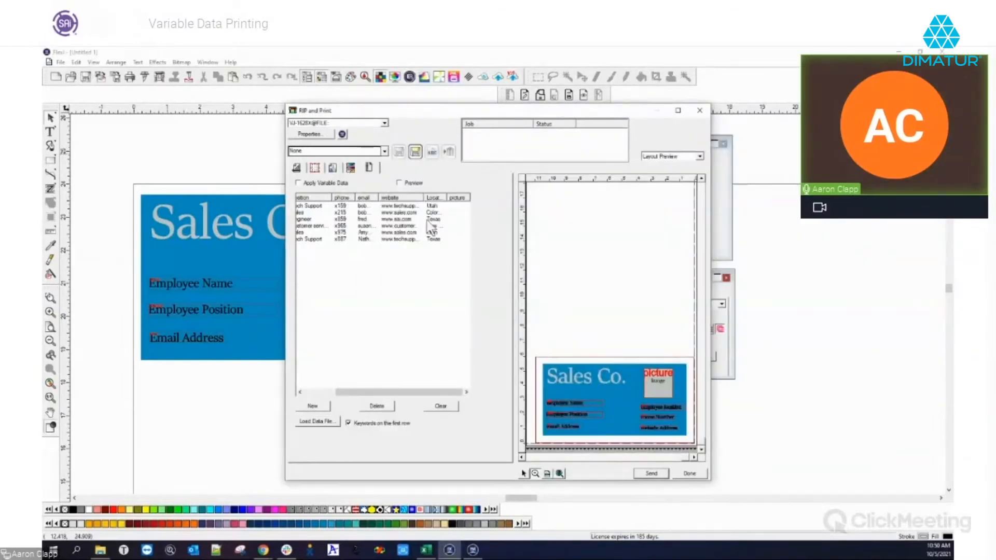
mouse_move(345, 393)
left_mouse_down()
mouse_move(313, 393)
mouse_move(345, 393)
left_mouse_up()
left_click(100, 550)
Drag images 1.jpg through 6.jpg onto the data list's picture column
left_click_drag(608, 145, 764, 137)
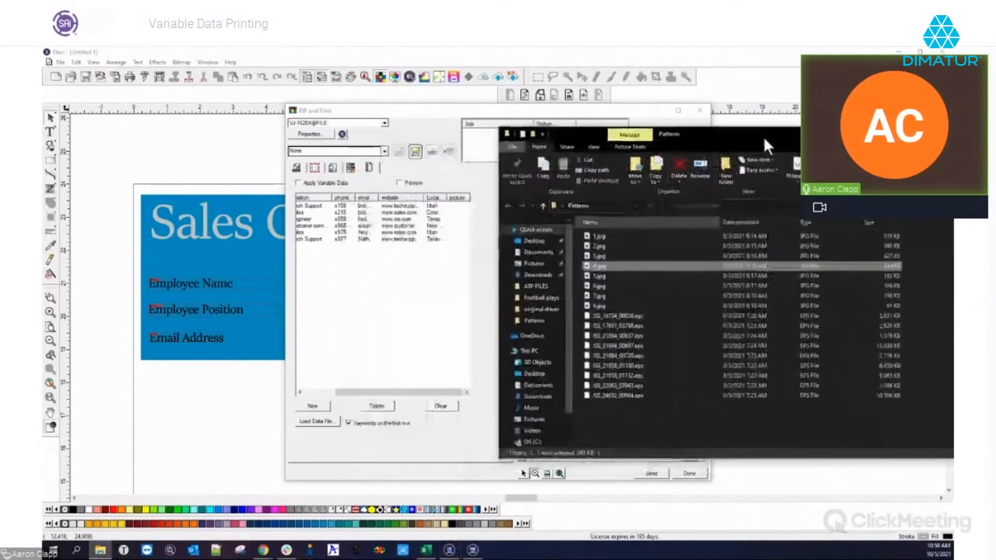
left_click(594, 237)
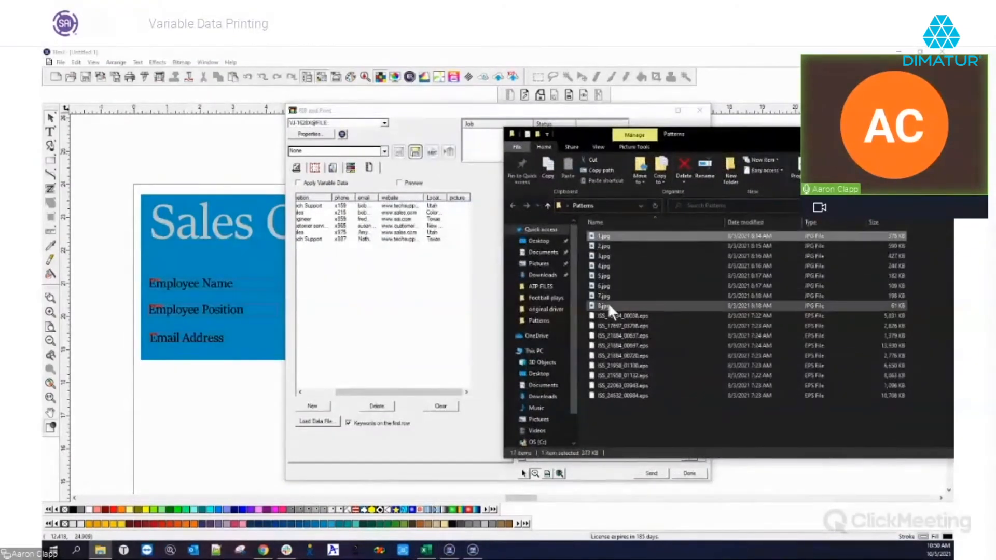
left_click(605, 286, "shift")
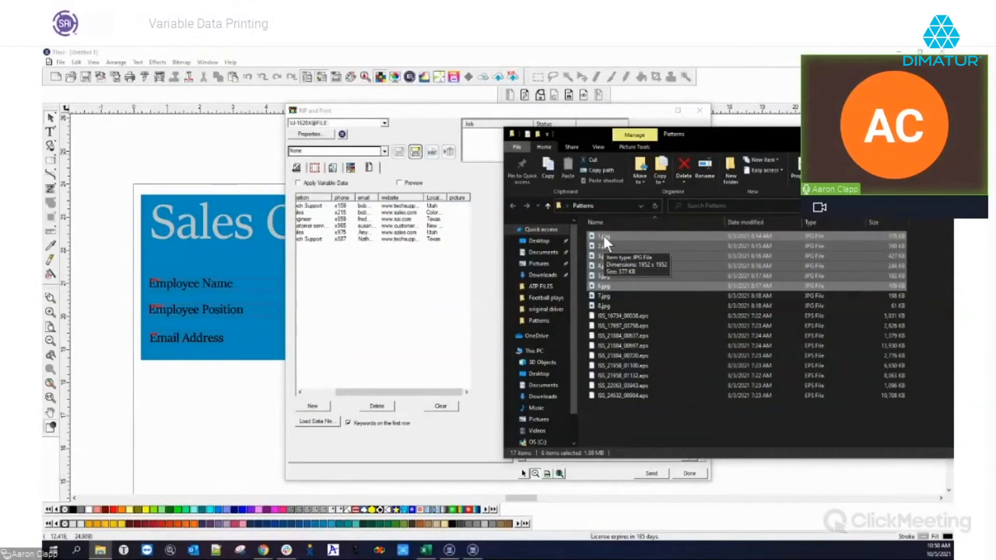
left_click_drag(603, 234, 463, 216)
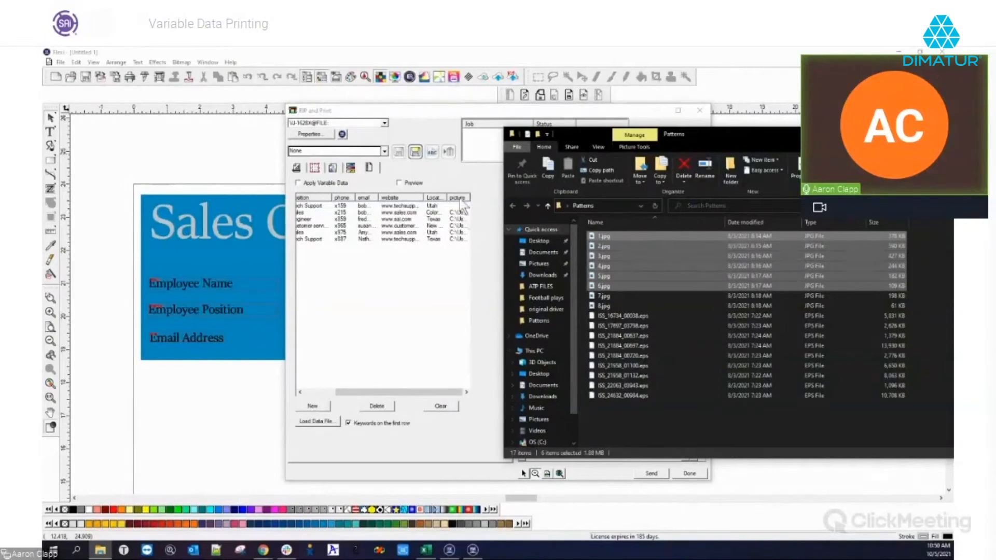
left_click_drag(605, 237, 460, 211)
Clear the variable-data list and reload Variable data file.csv
left_click(444, 410)
left_click(316, 421)
scroll(446, 279, "down", 5)
left_click(429, 309)
left_click(659, 358)
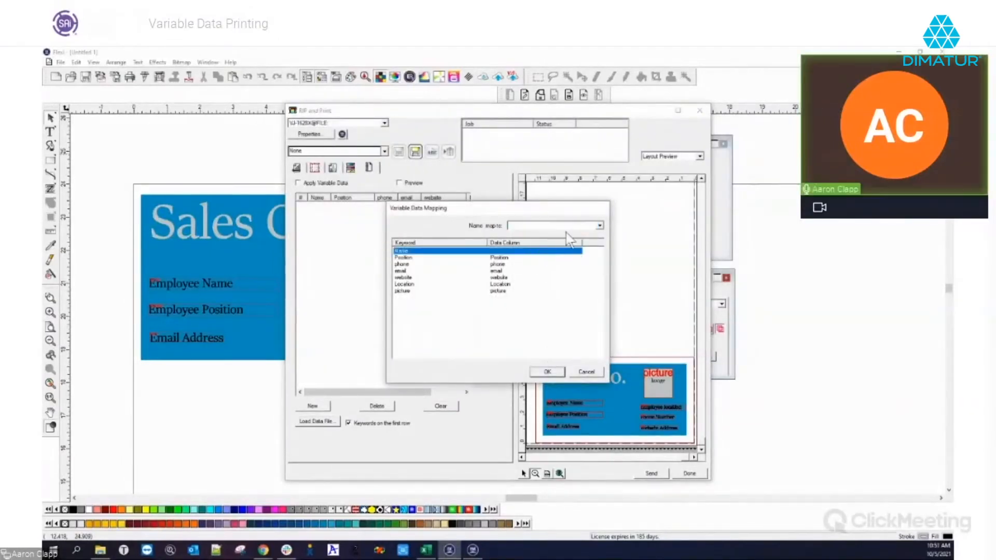
Map the Name keyword to the Name column again and confirm
left_click(564, 226)
left_click(563, 236)
left_click(555, 373)
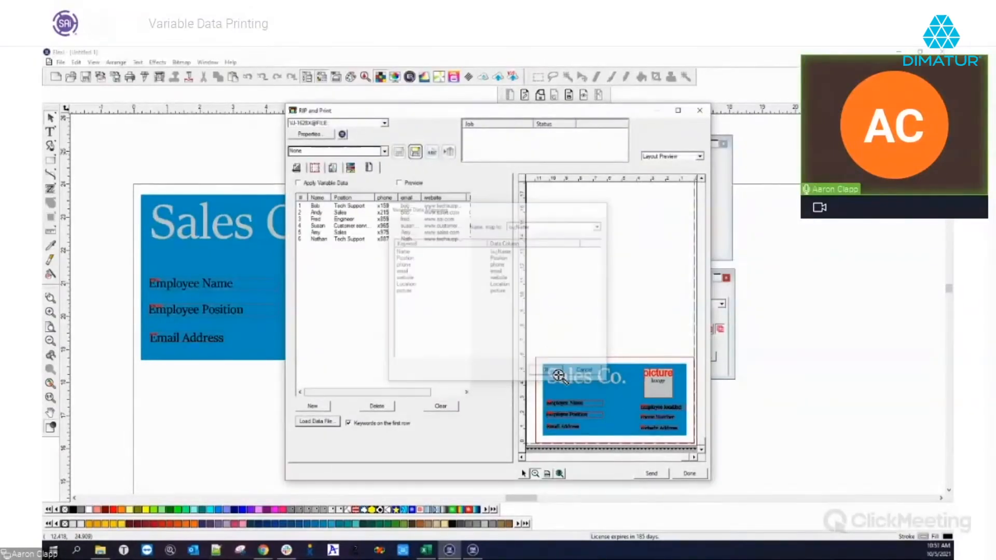
left_click_drag(432, 393, 474, 403)
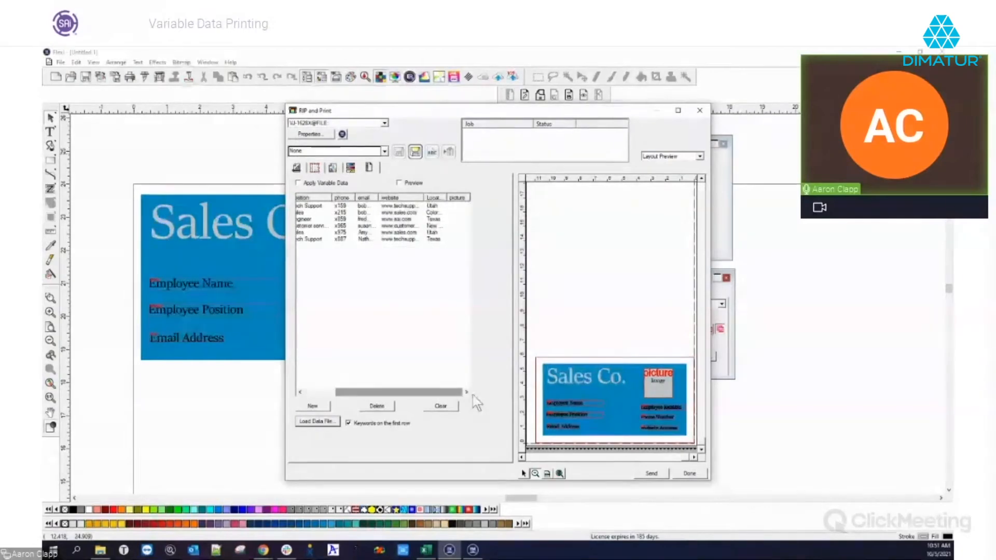
left_click(100, 550)
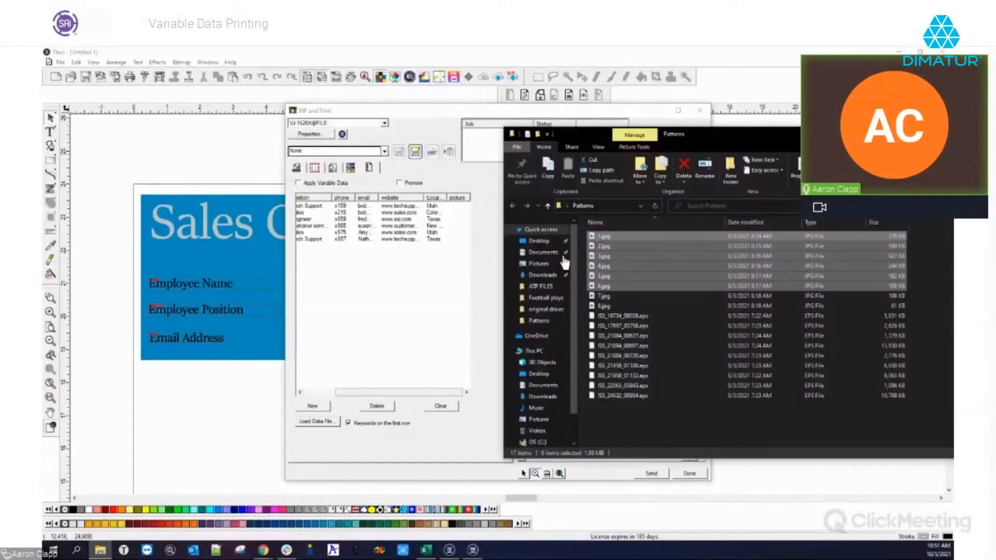
Drop the six pattern images into the picture column, one path per row, then minimize the folder
left_click_drag(607, 236, 462, 203)
left_click_drag(462, 208, 462, 208)
left_click_drag(742, 135, 402, 136)
left_click(622, 136)
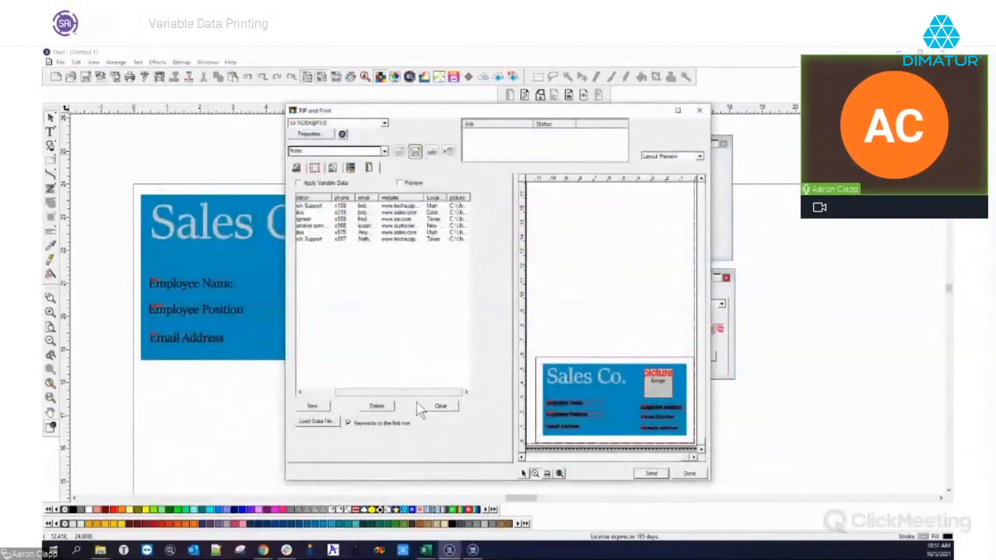
left_click_drag(416, 395, 369, 398)
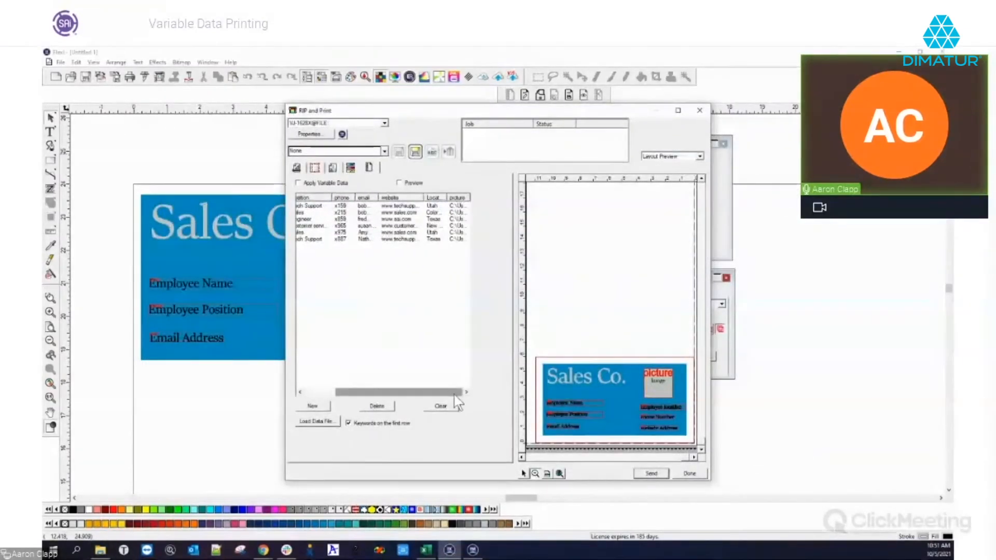
Apply the variable data and zoom the layout preview onto a single card
left_click(298, 183)
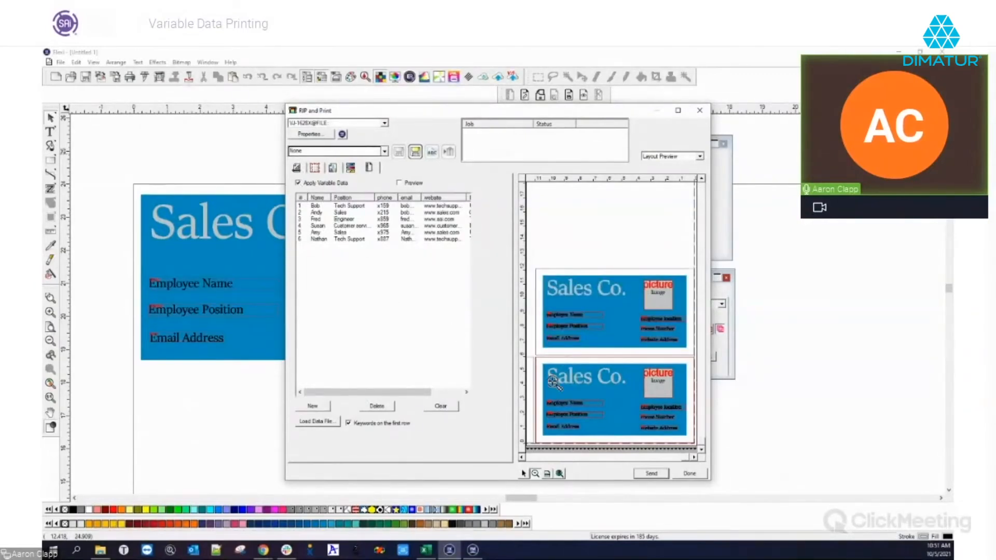
left_click(540, 474)
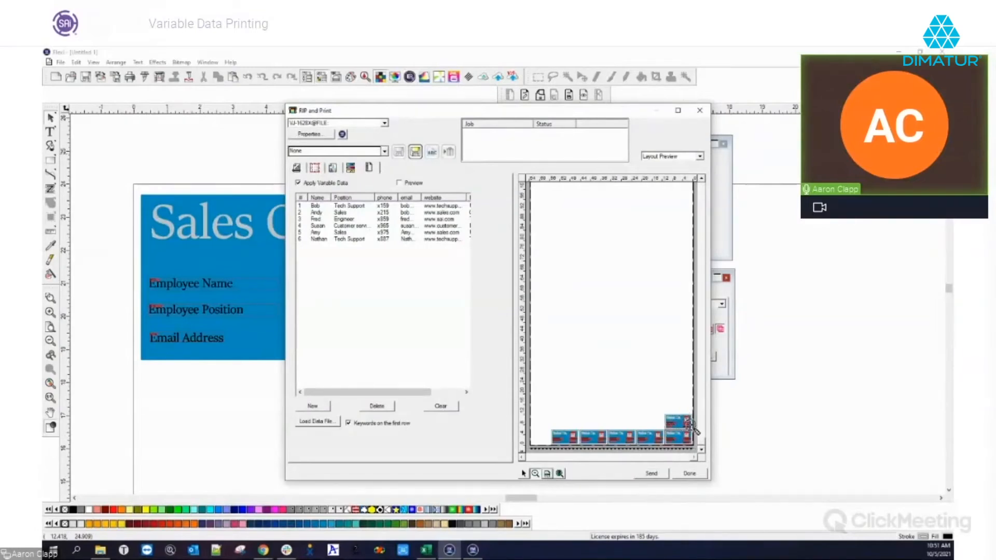
left_click_drag(548, 422, 651, 455)
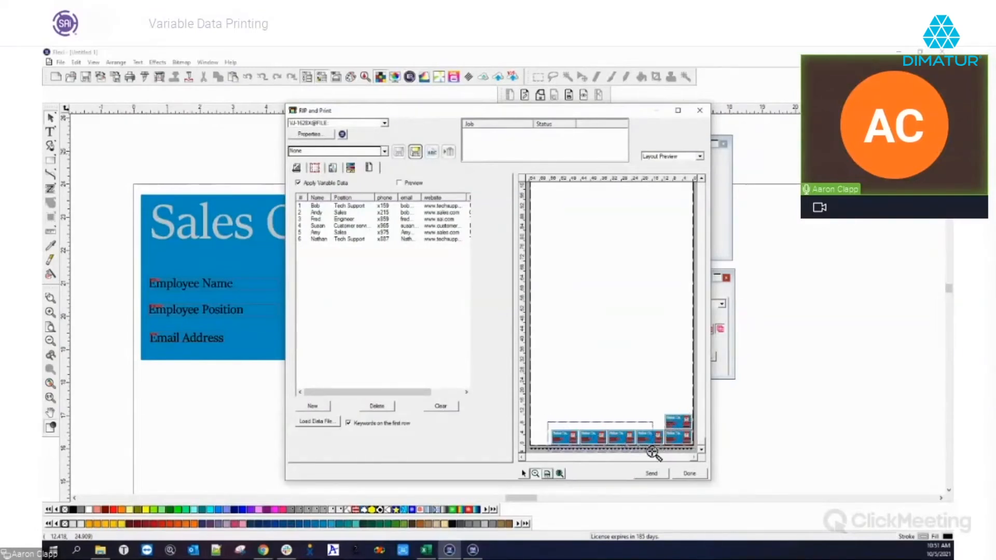
left_click(573, 451)
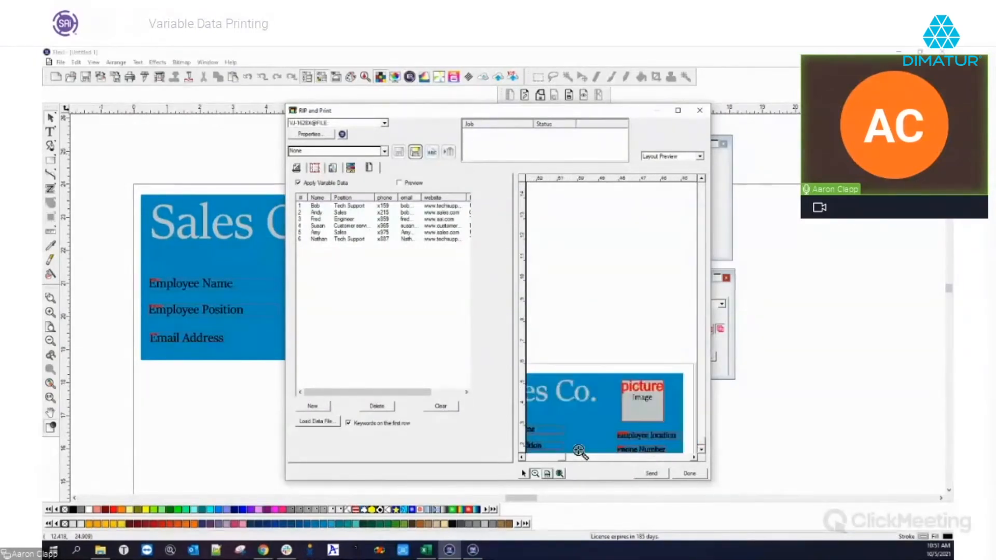
left_click(701, 450)
left_click(702, 449)
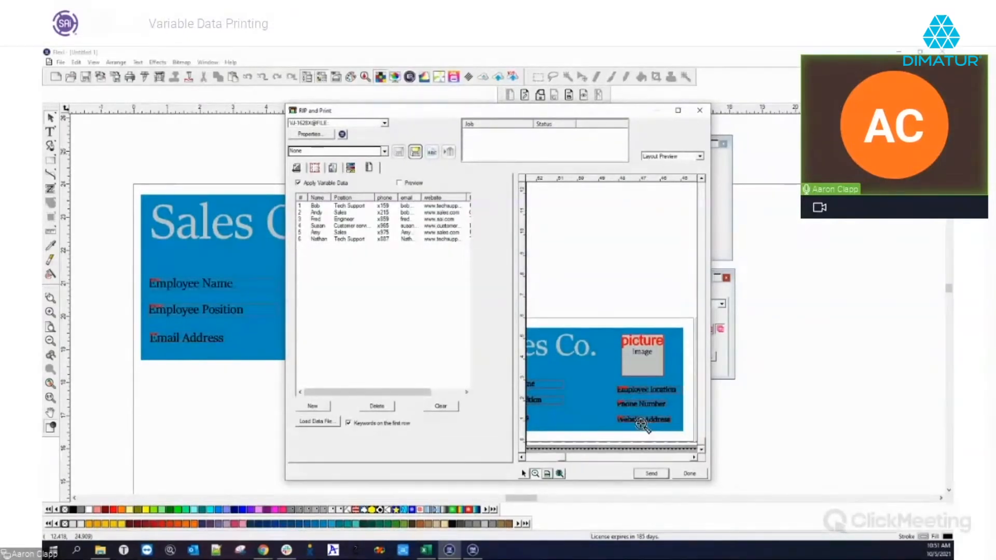
Turn on Preview and scroll through the cards showing each employee's details and pattern
left_click(399, 183)
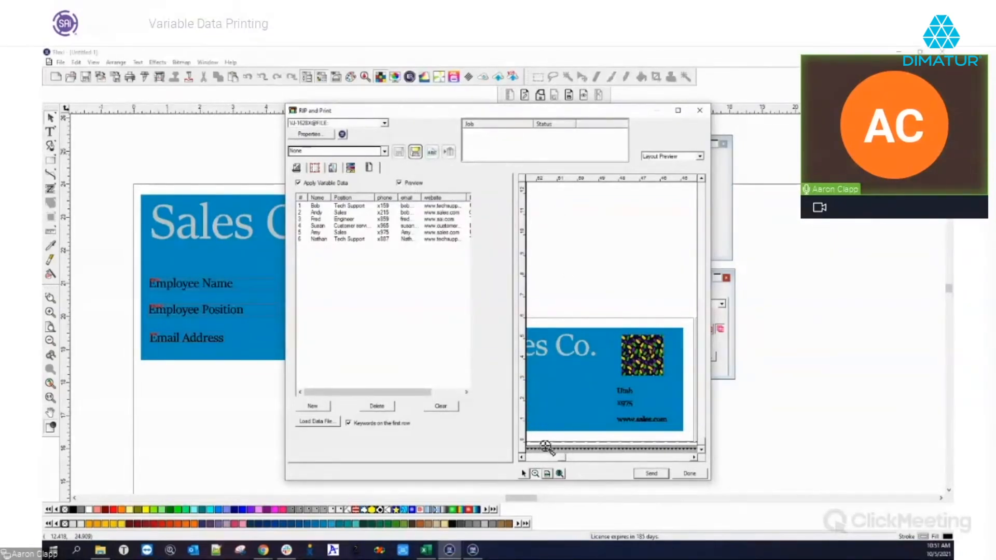
mouse_move(562, 458)
left_mouse_down()
mouse_move(538, 455)
mouse_move(566, 461)
left_mouse_up()
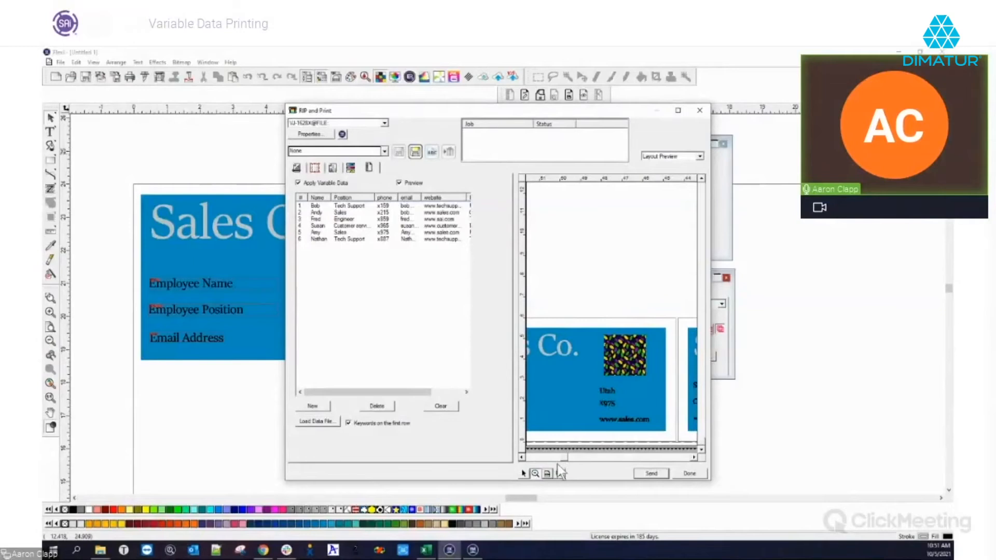
left_click_drag(556, 460, 640, 456)
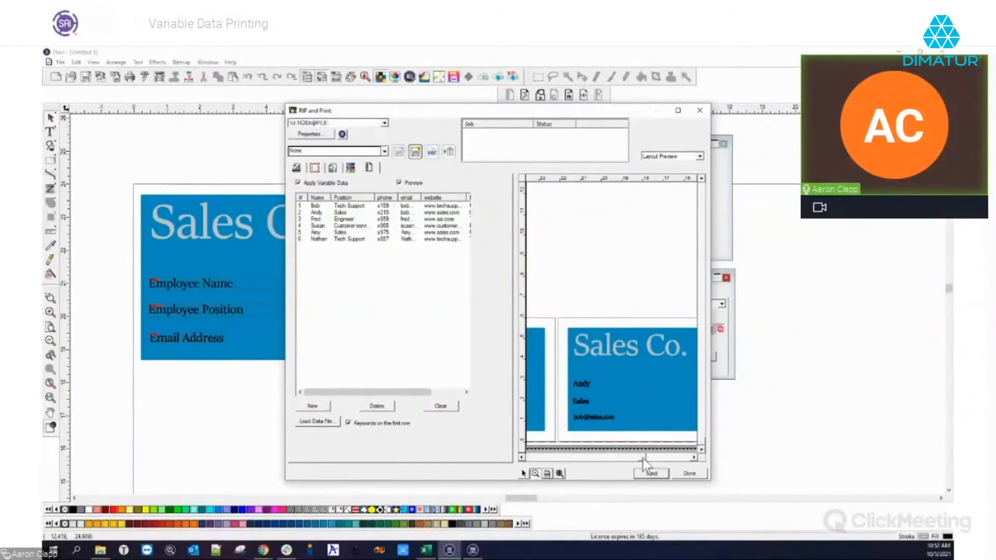
left_click_drag(643, 459, 658, 459)
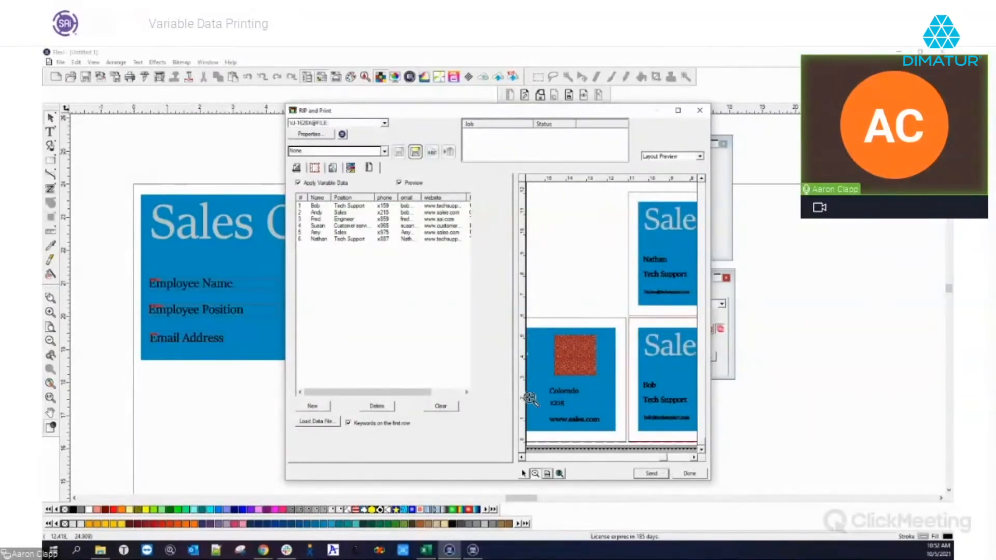
left_click_drag(666, 459, 632, 456)
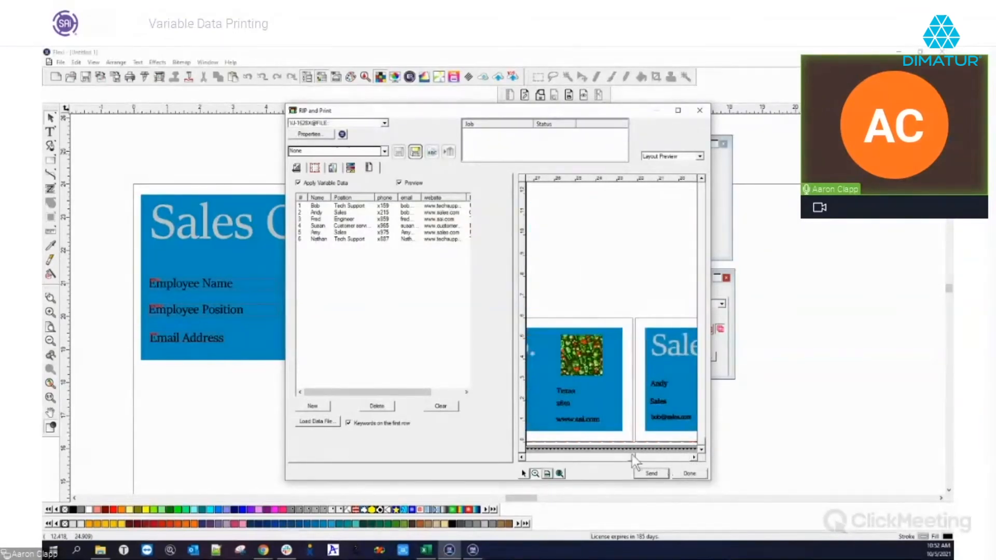
left_click(299, 166)
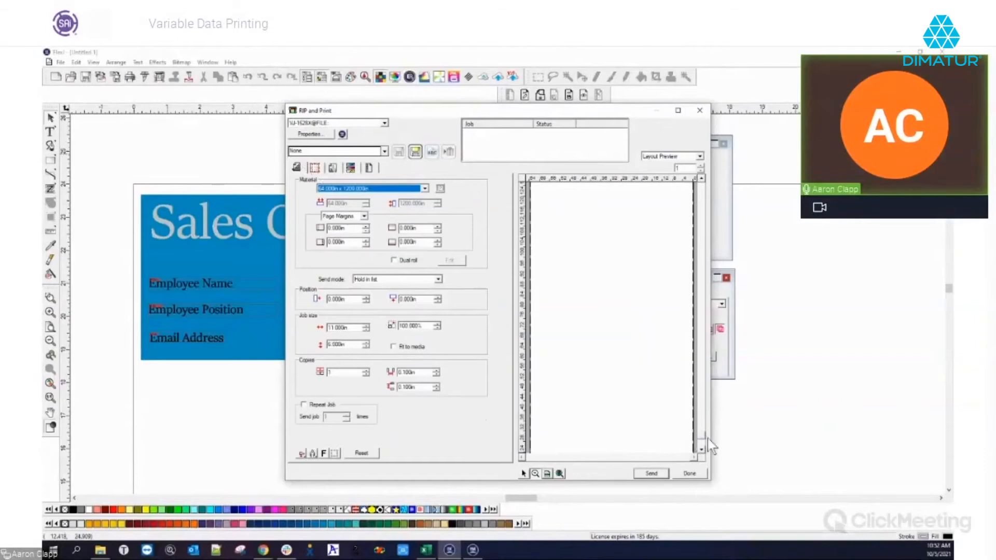
left_click_drag(702, 434, 703, 451)
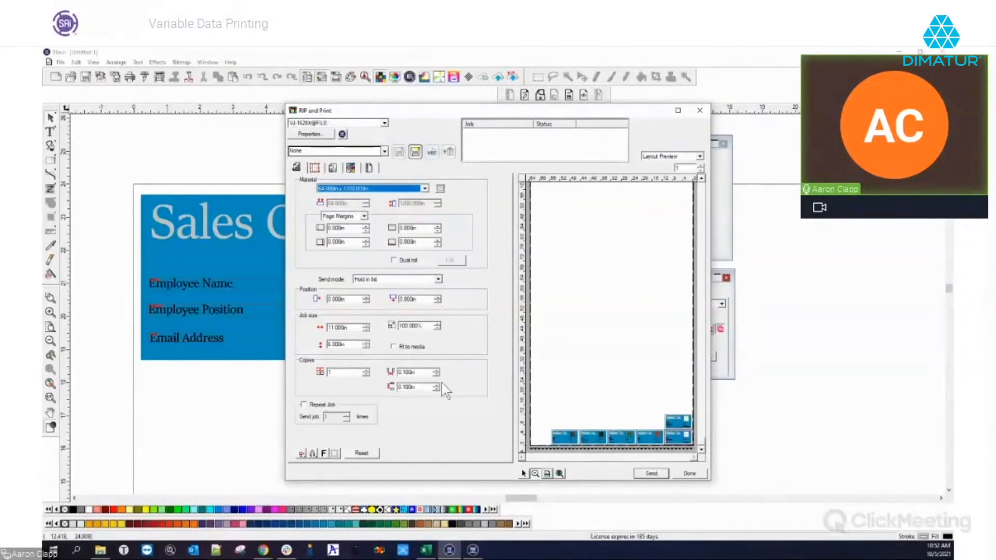
left_click(366, 370)
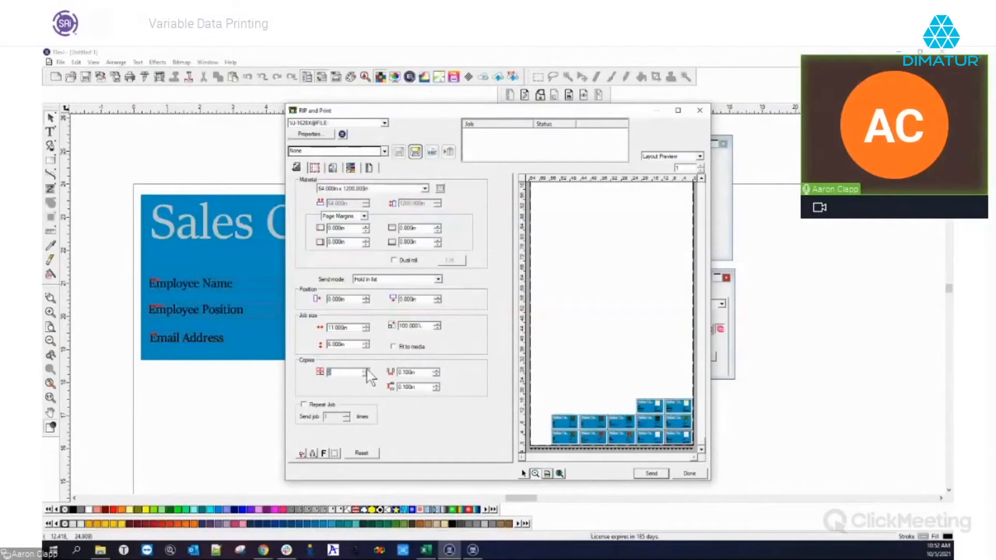
left_click(367, 370)
left_click(366, 370)
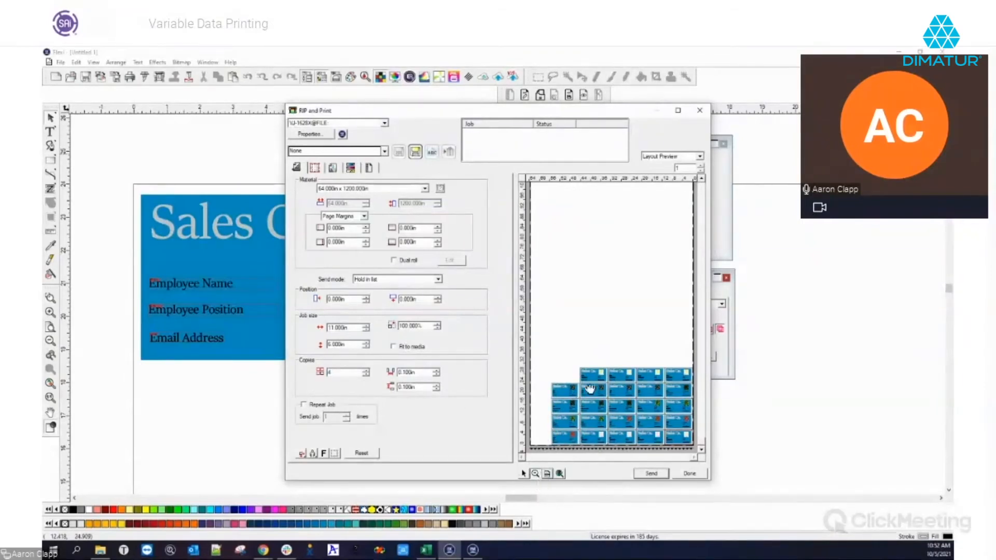
left_click(535, 473)
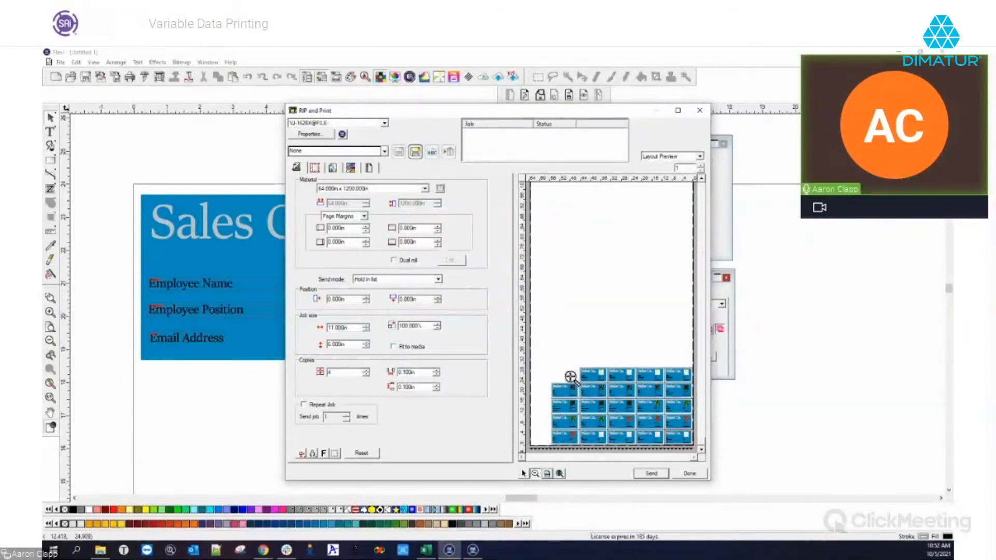
left_click(568, 379)
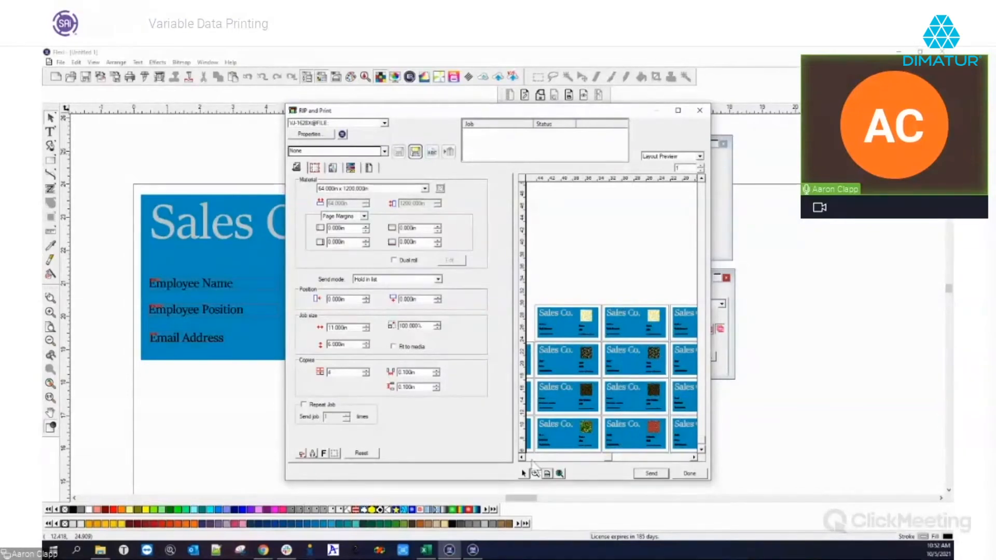
Scroll the layout preview sideways, then zoom out to show the whole page
left_click_drag(608, 460, 695, 463)
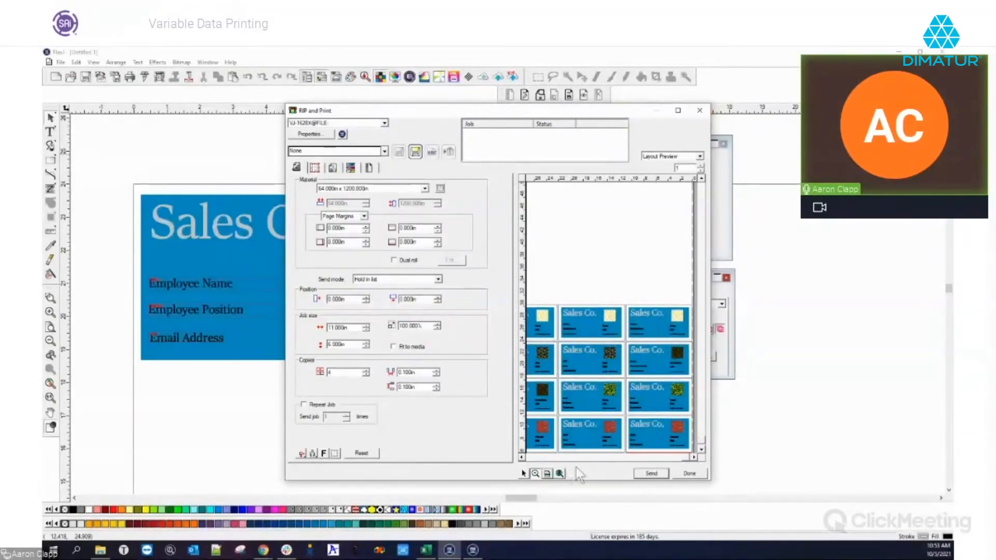
left_click(547, 474)
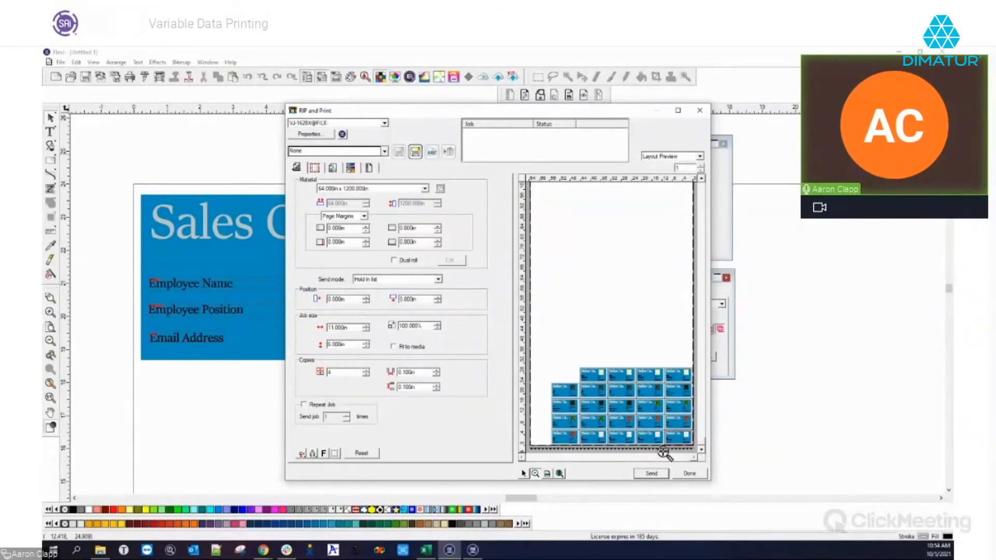
Check two cards up close, refit the page, then show the six-row variable data table
left_click(611, 442)
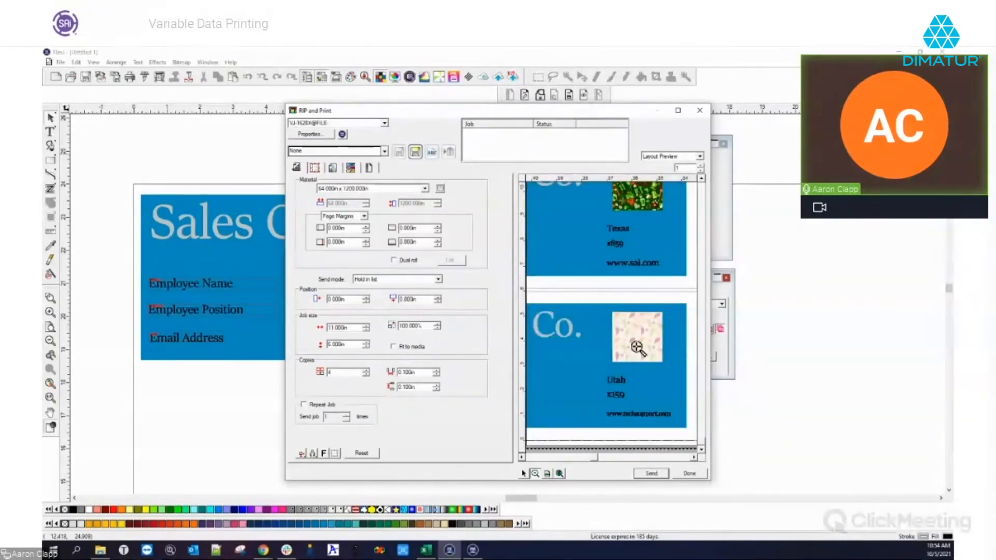
left_click(545, 475)
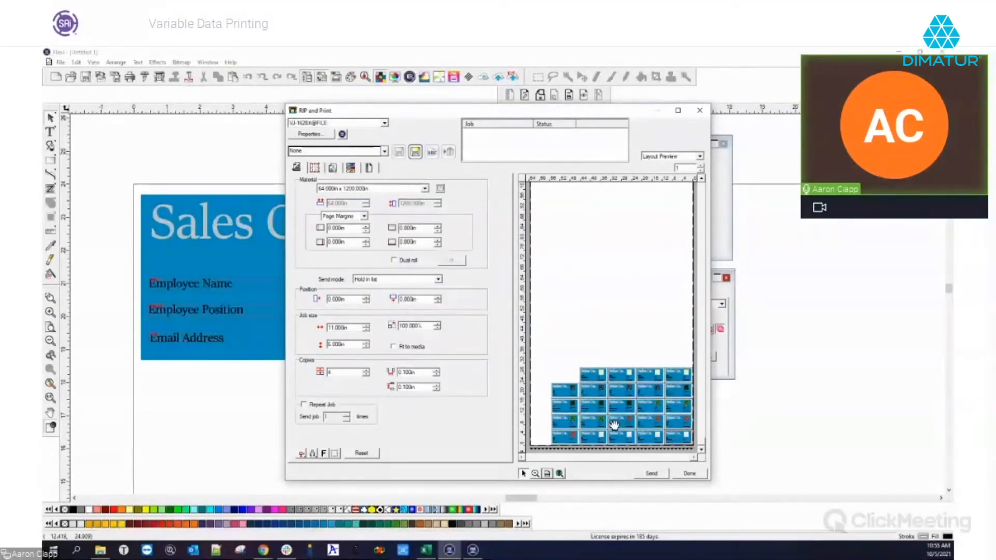
left_click(350, 168)
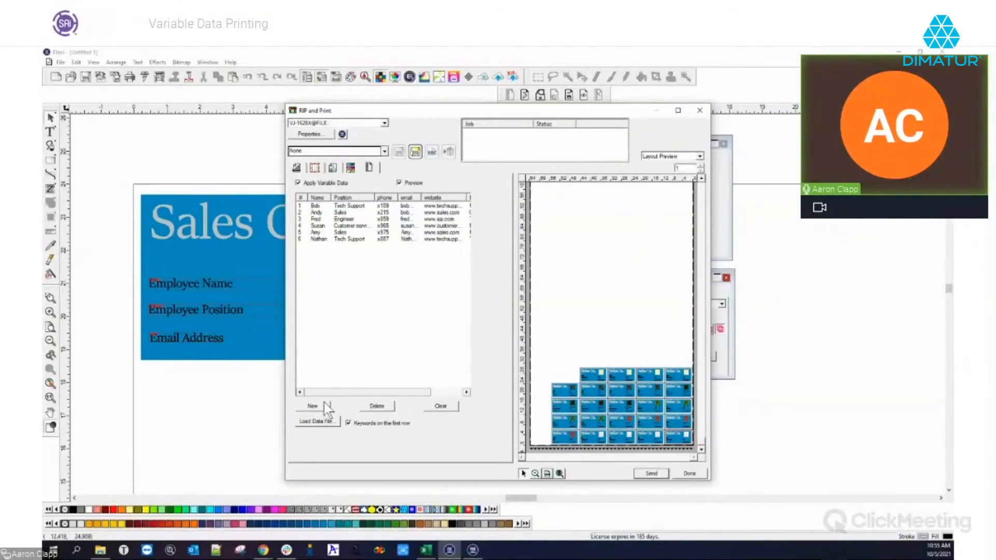
Add a seventh row with the employee's first name, position Tech Support and phone extension
double_click(320, 238)
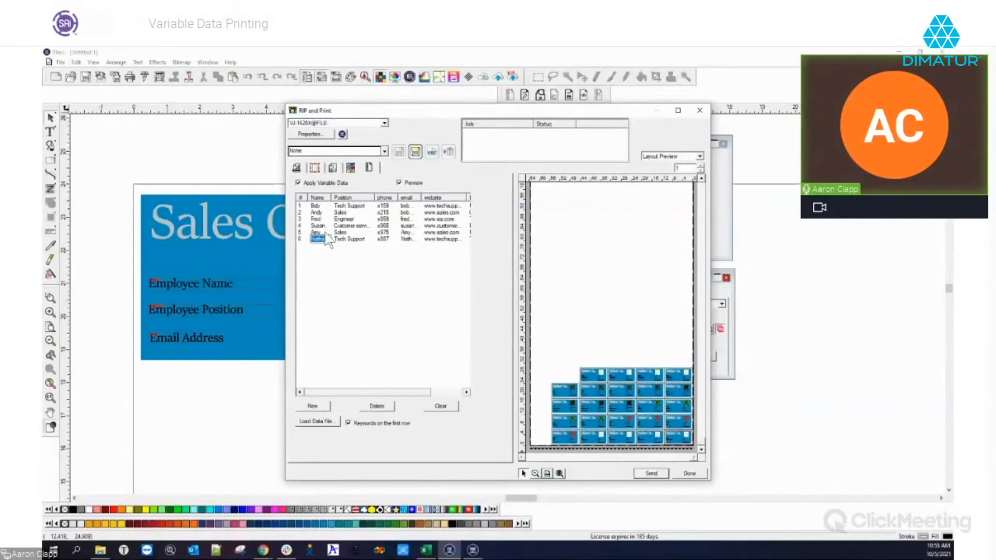
left_click(322, 406)
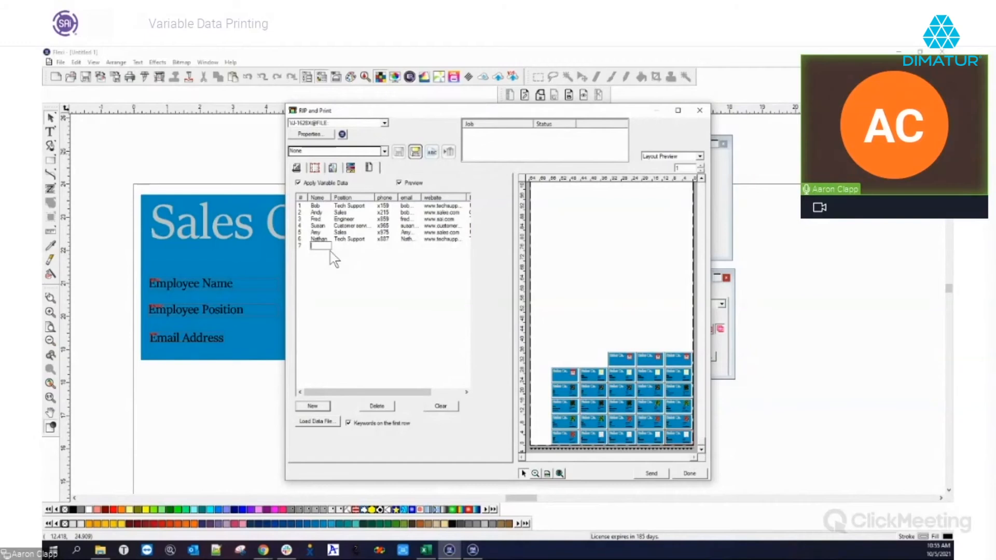
type("Aaron")
key("Tab")
type("Tech")
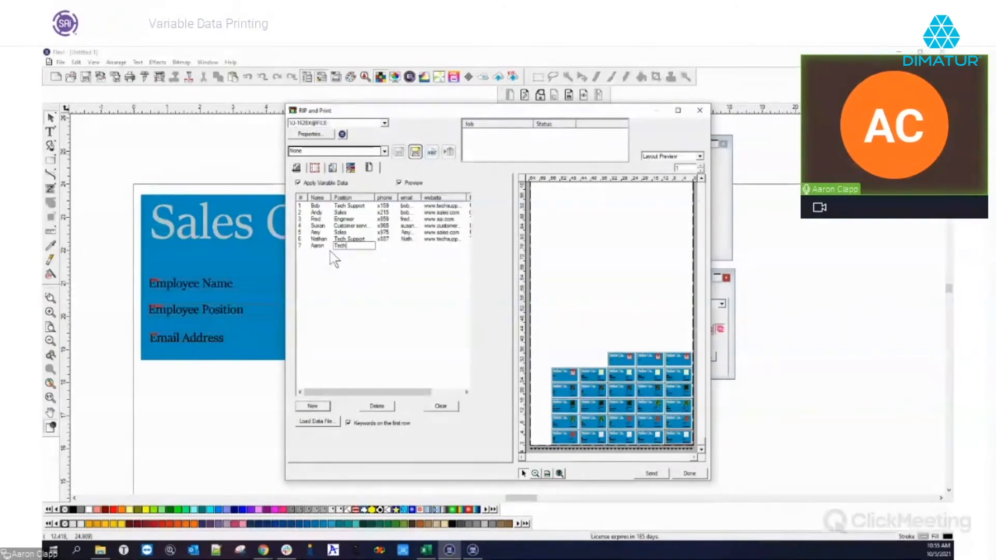
type(" Support")
key("Tab")
type("x")
key("BackSpace")
key("BackSpace")
type("x225")
key("Tab")
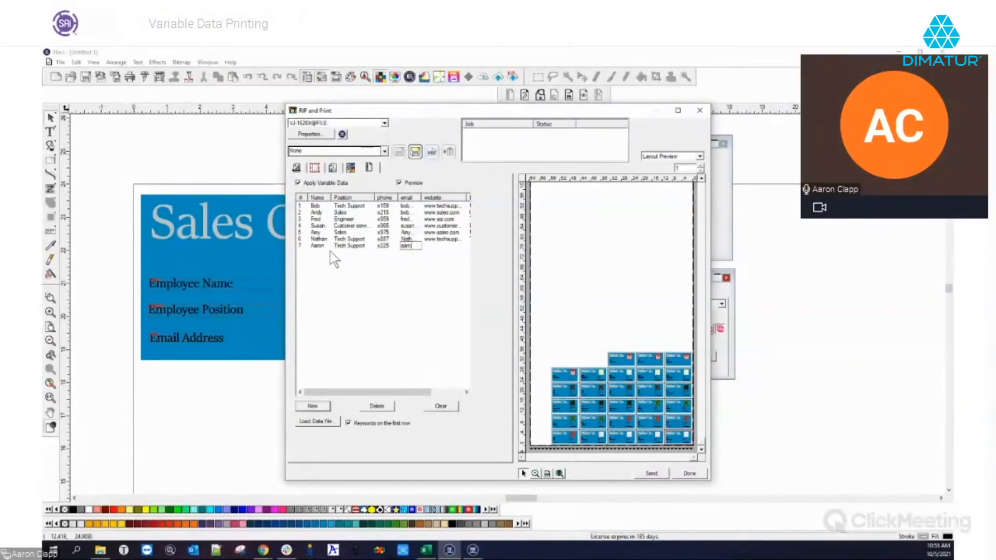
key("Tab")
type("www.saicloud.com")
left_click_drag(424, 393, 464, 393)
left_click(433, 246)
type("utah")
key("Tab")
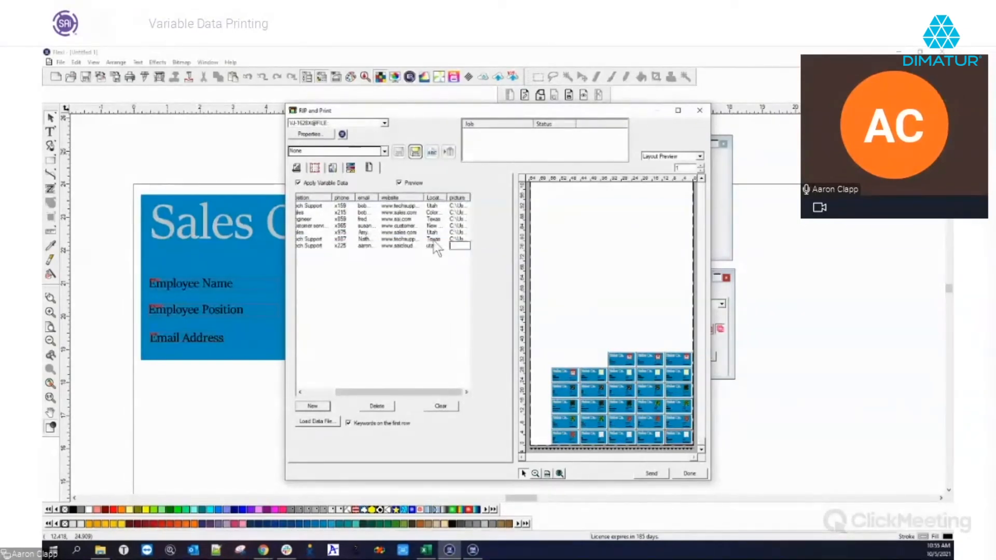
left_click(536, 473)
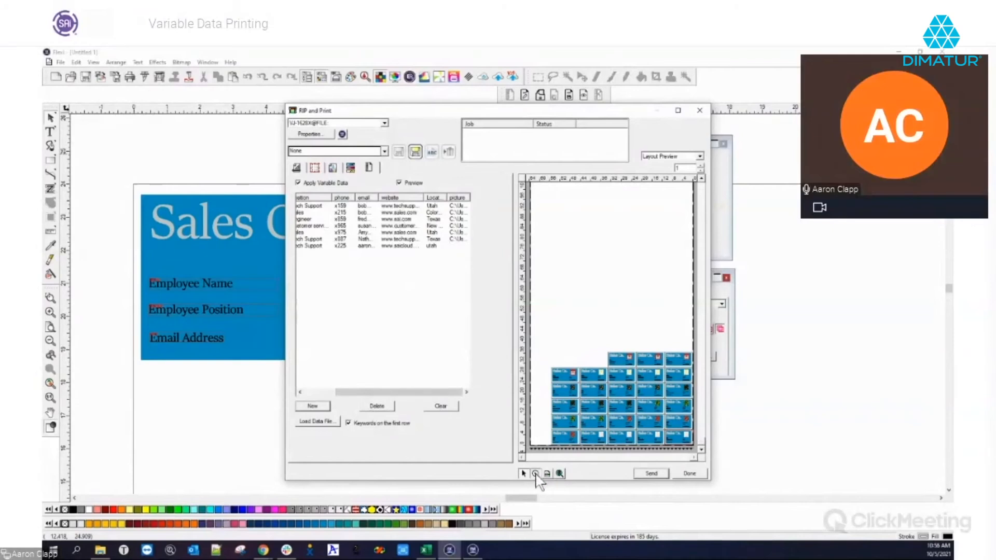
Zoom into the preview to inspect the new employee's card, then fit the page again
left_click(639, 363)
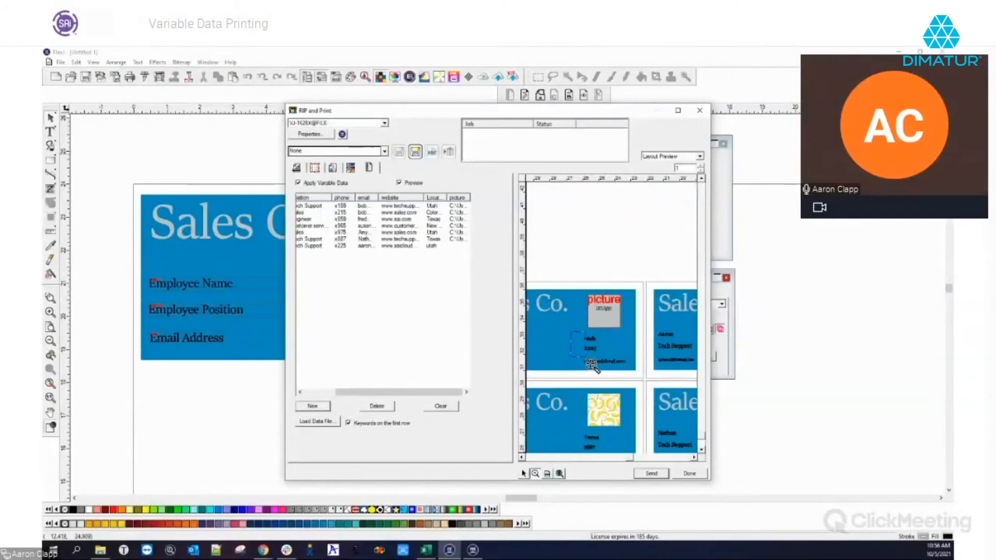
left_click(631, 378)
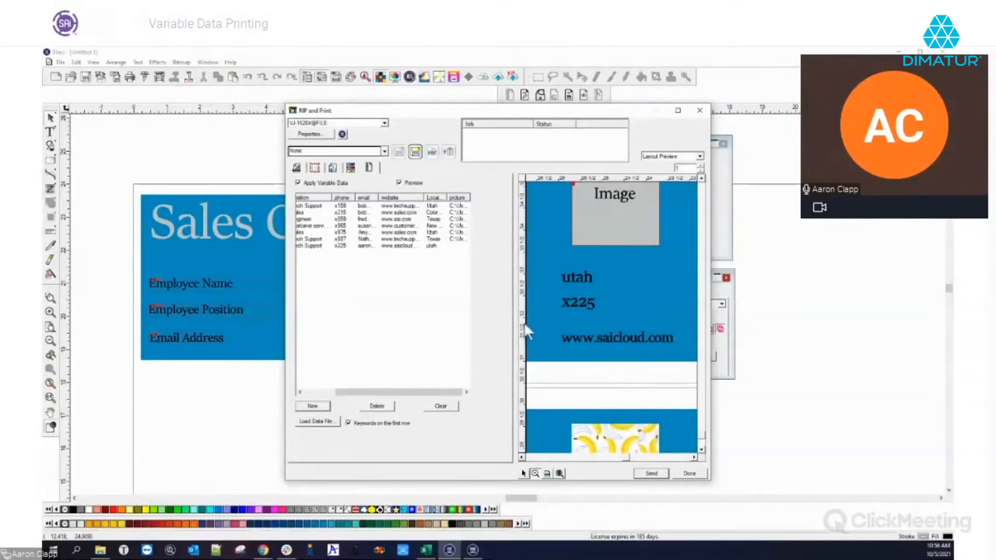
left_click_drag(626, 457, 612, 452)
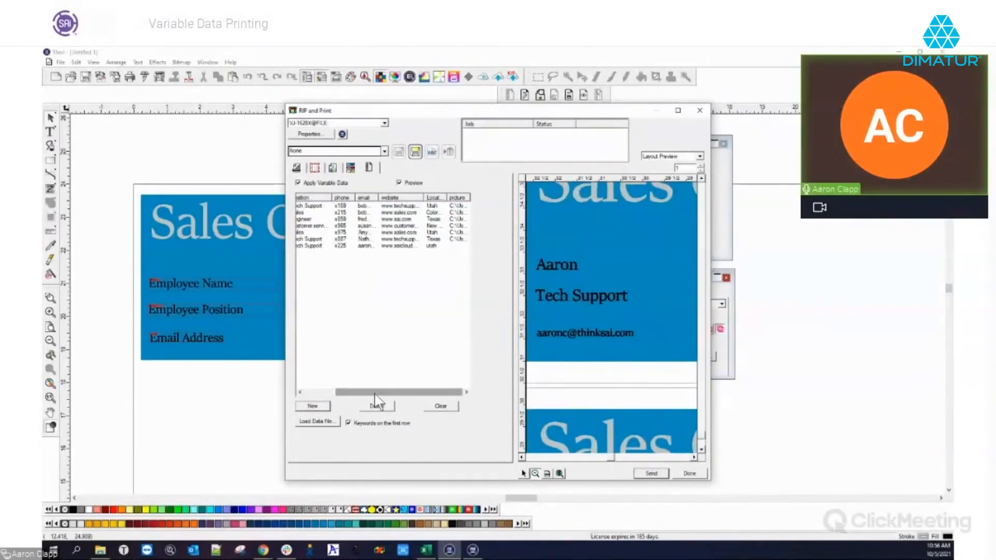
left_click_drag(381, 393, 321, 394)
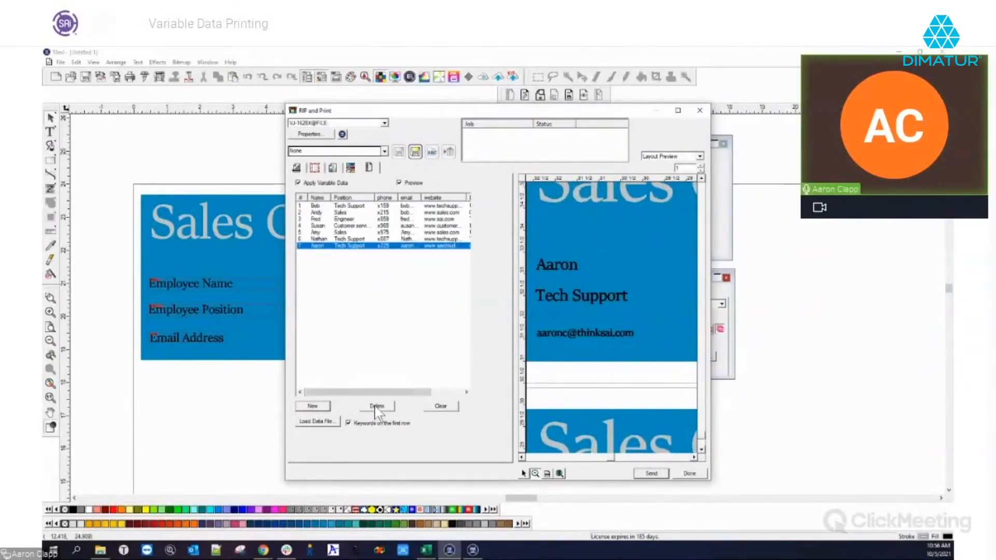
left_click(548, 474)
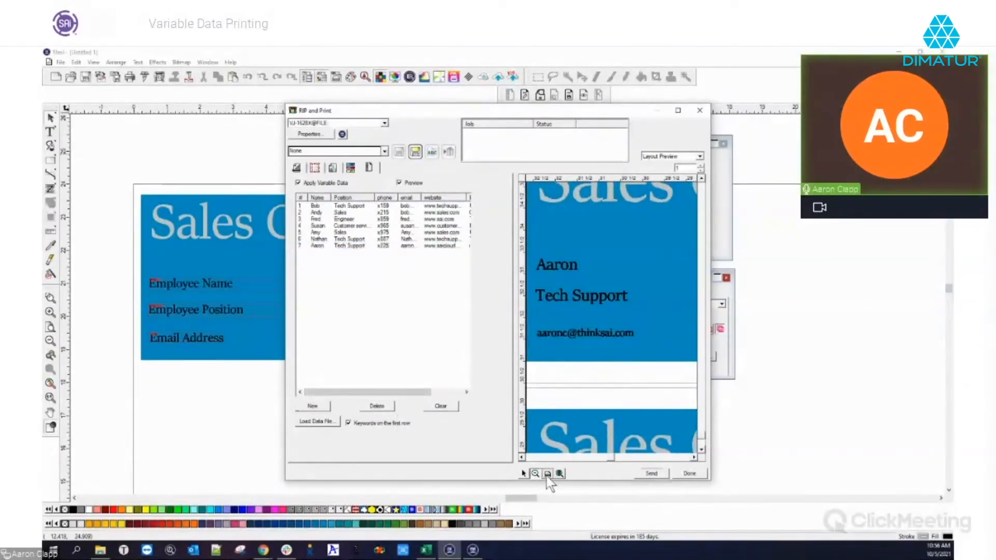
Delete the added seventh row and bring the CSV spreadsheet up in Excel
left_click(317, 246)
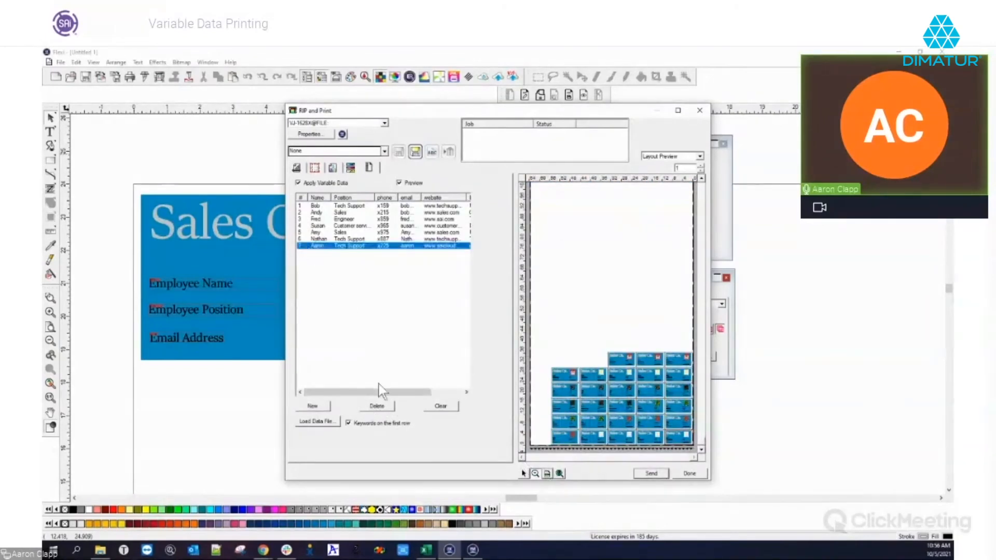
left_click(376, 407)
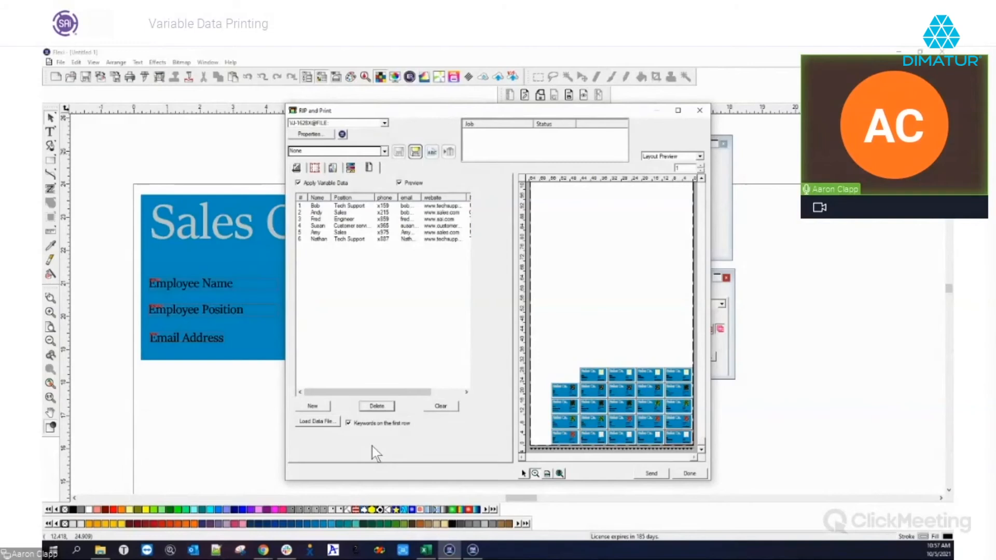
left_click(424, 549)
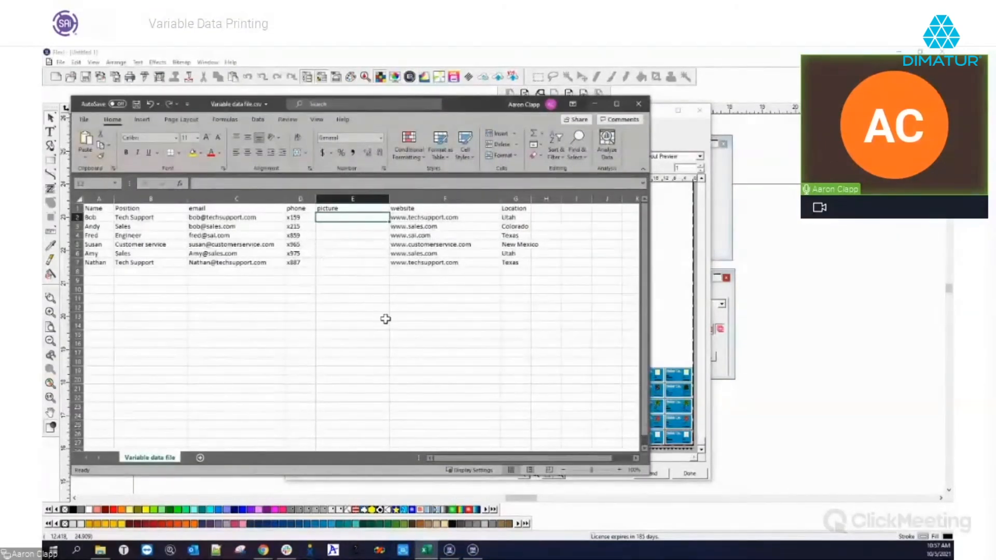
Minimize the Excel variable-data spreadsheet to bring back Flexi's RIP and Print dialog
left_click(660, 139)
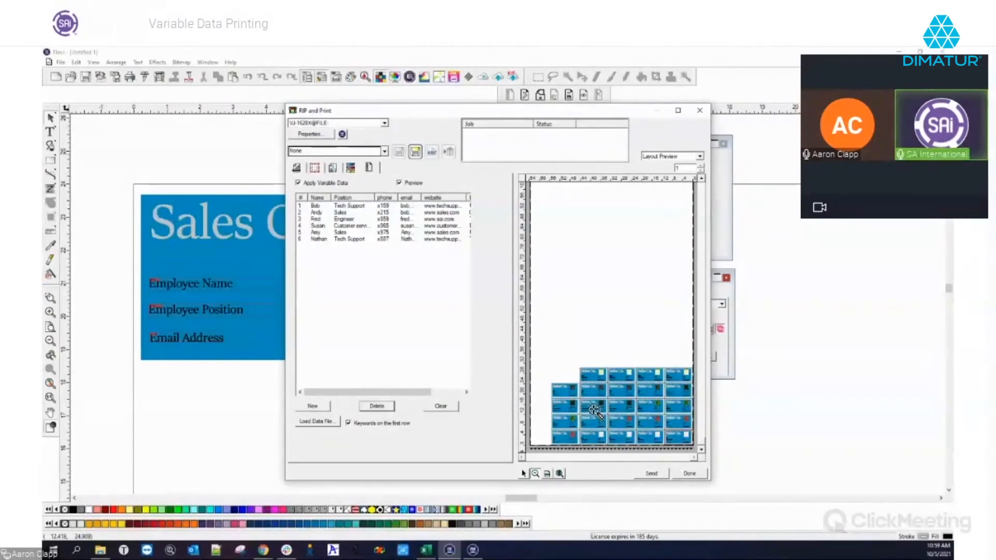
Open Job Properties for the printer setup to view media size, job size, position and copies
left_click(473, 550)
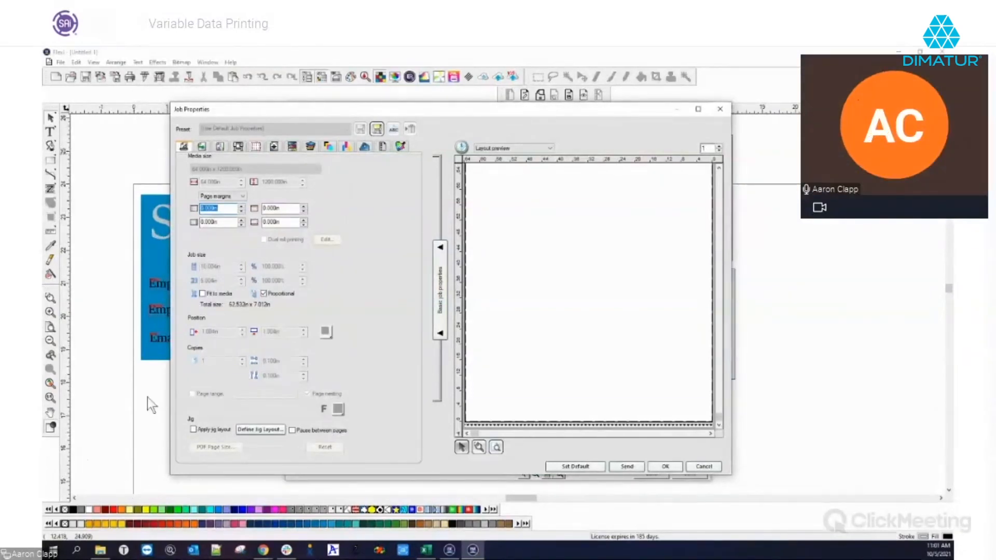
Close Job Properties and bring up Production Manager showing the held variable data.fs job
left_click_drag(423, 111, 427, 115)
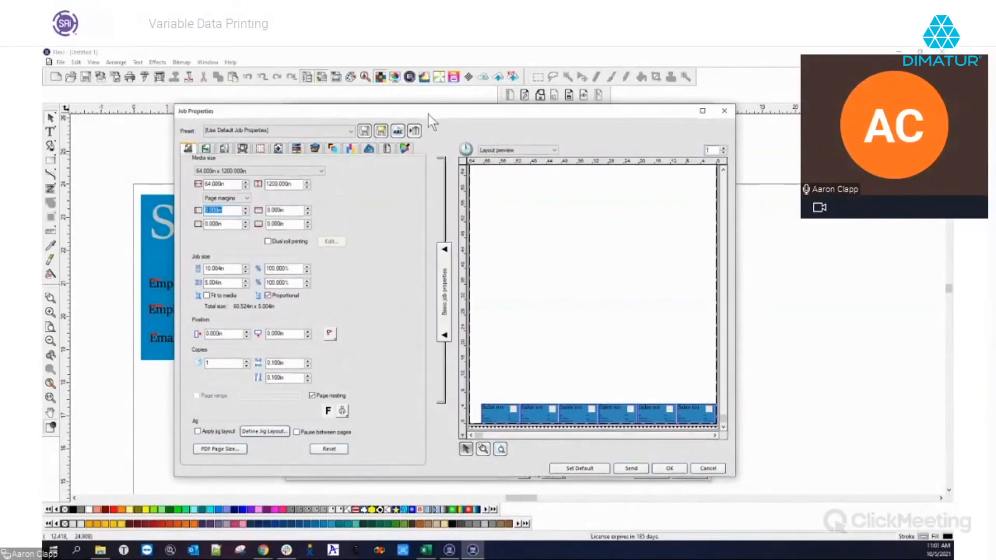
left_click(725, 112)
left_click_drag(467, 557, 638, 106)
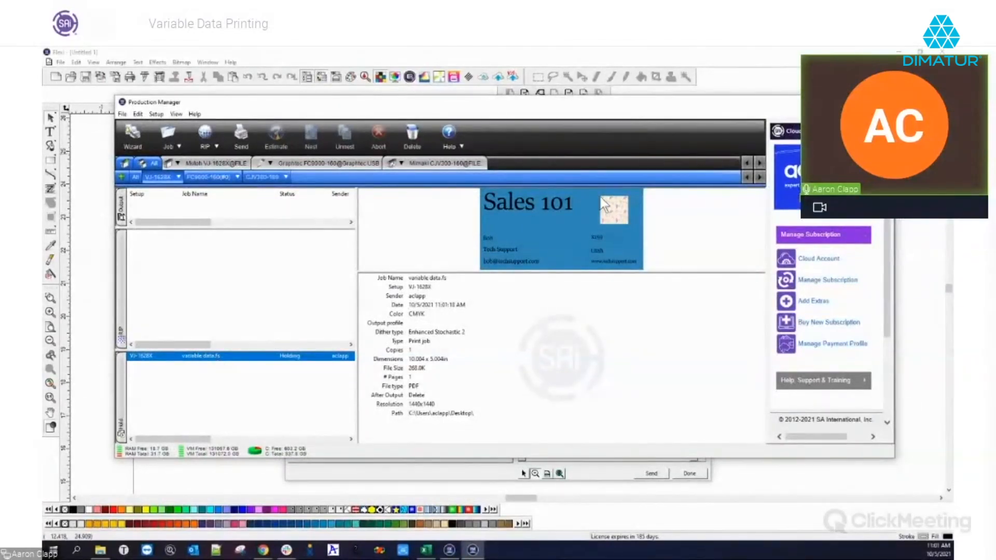
double_click(189, 357)
left_click(389, 149)
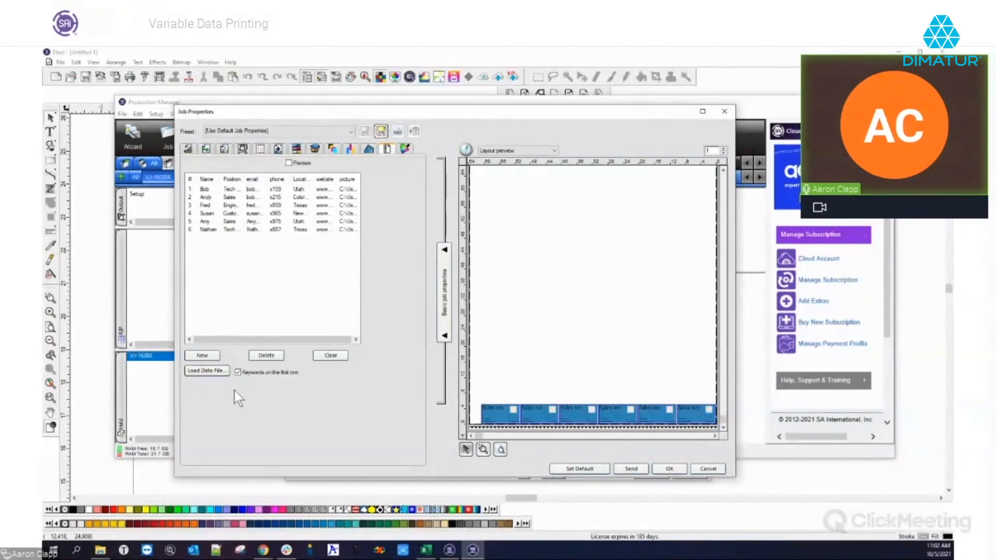
left_click(725, 111)
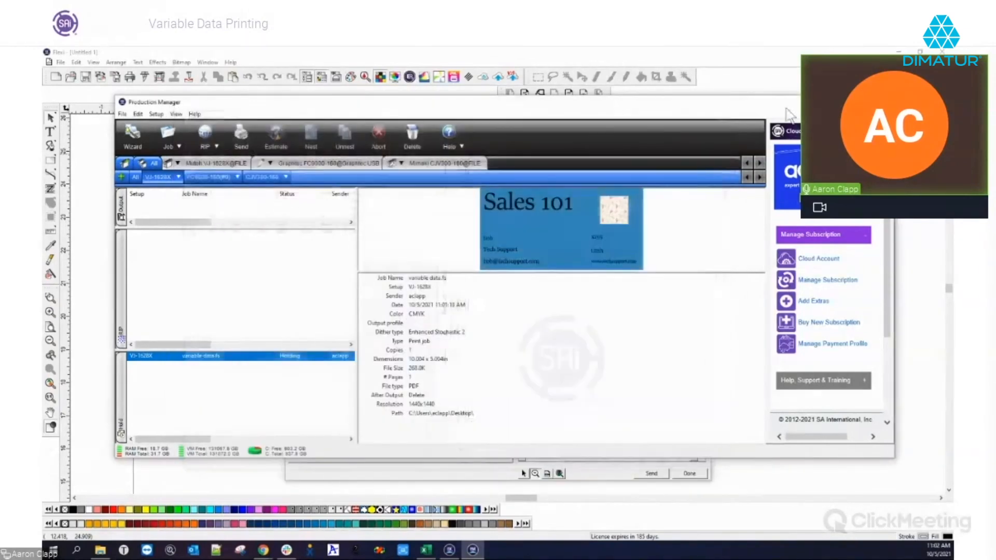
Minimize Production Manager and finish the RIP and Print dialog to show the Sales Co. card design
left_click(840, 102)
left_click(705, 114)
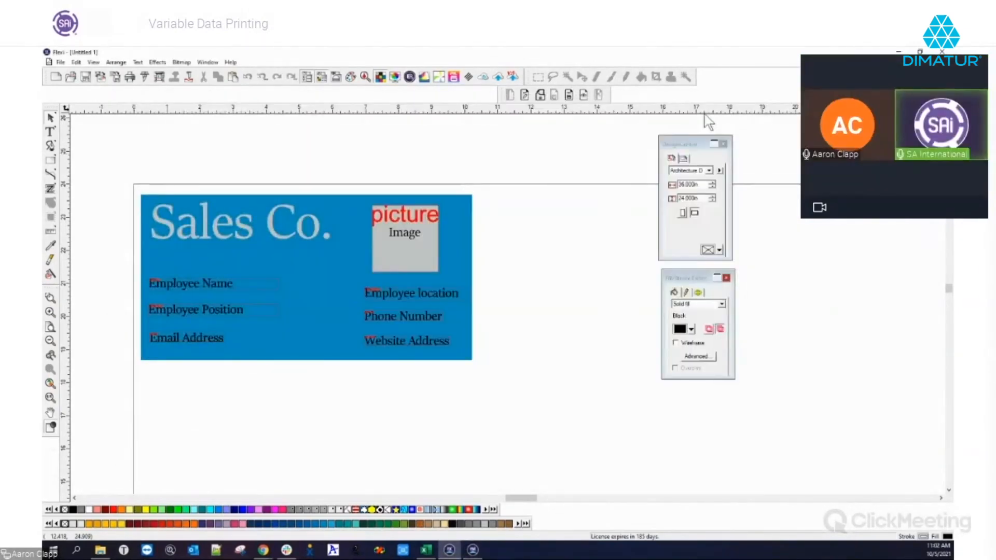